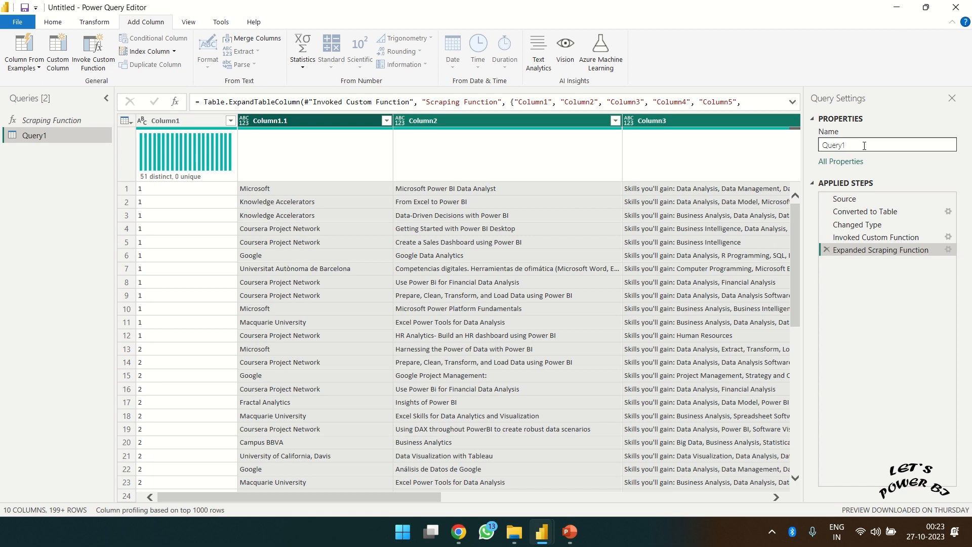
# - Review the Scraping Function query's M code without changes, then return to Query1
pyautogui.click(72, 120)
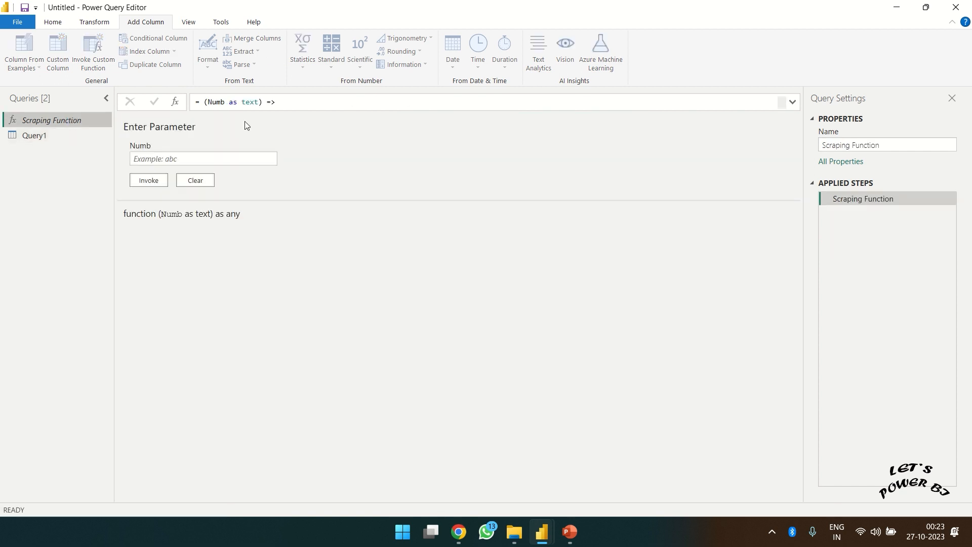
pyautogui.click(53, 23)
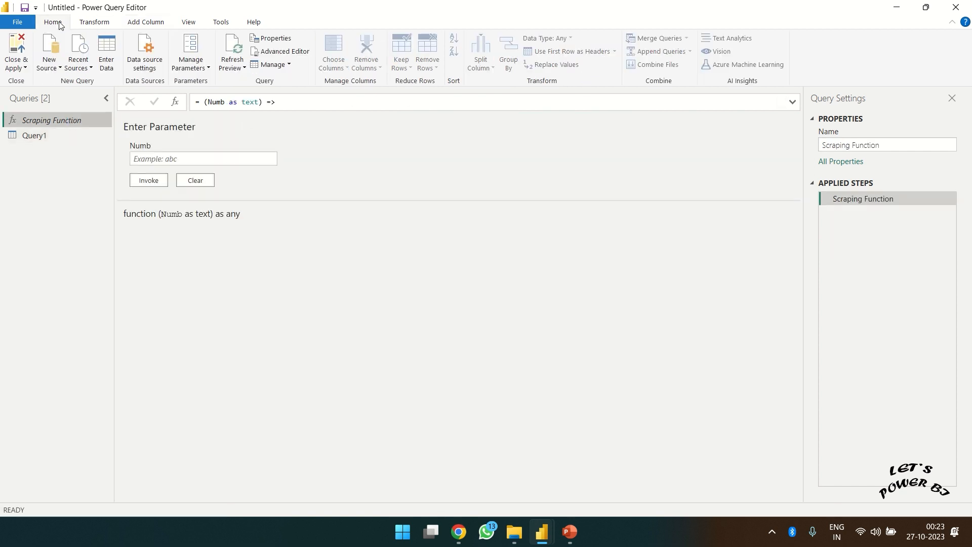
pyautogui.click(273, 52)
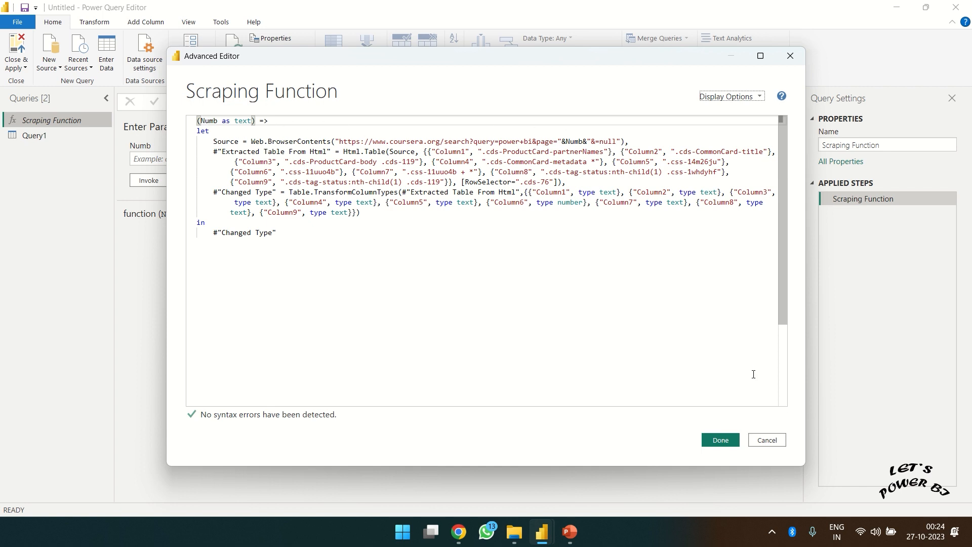
pyautogui.click(769, 440)
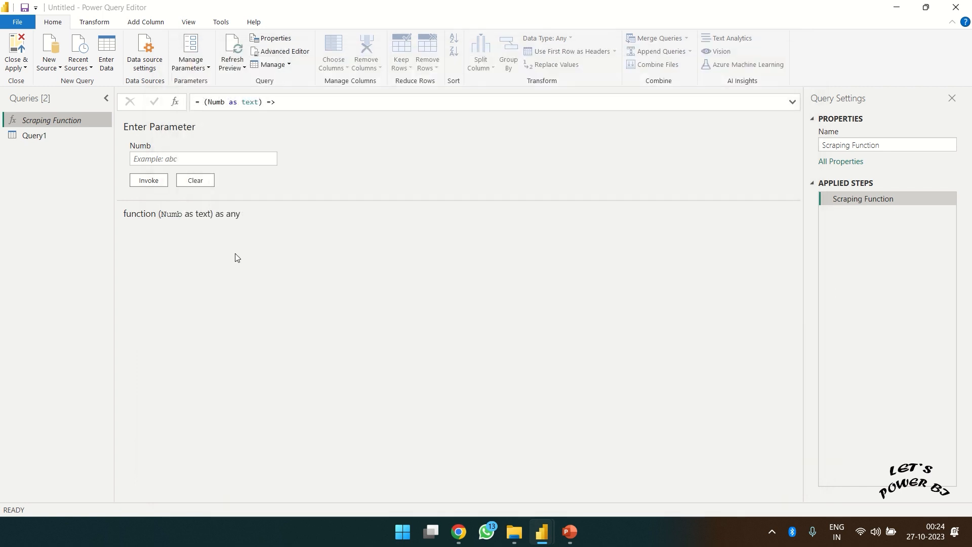
pyautogui.click(38, 130)
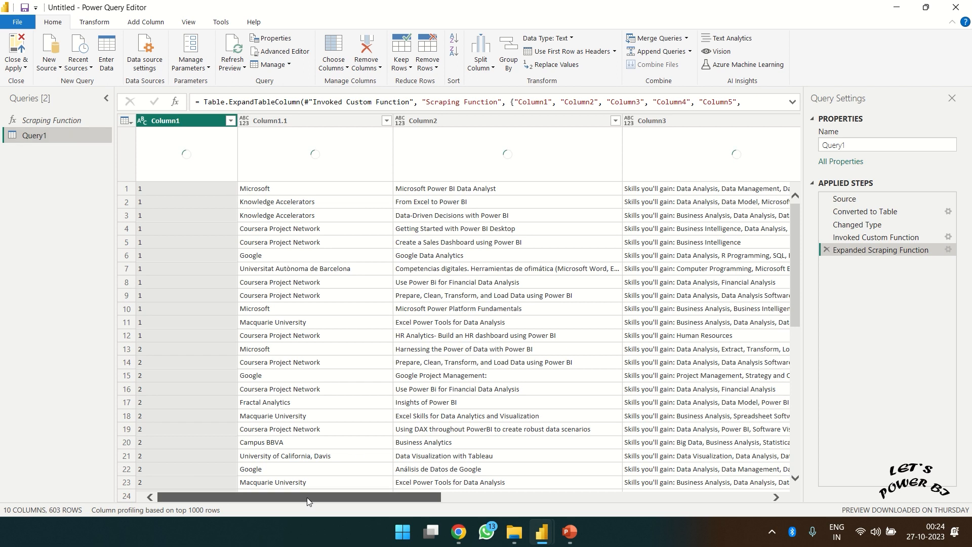
# - Examine Column1.1 through Column4, checking the full Column4 values in rows 1 and 11
pyautogui.moveTo(412, 497); pyautogui.dragTo(380, 476)
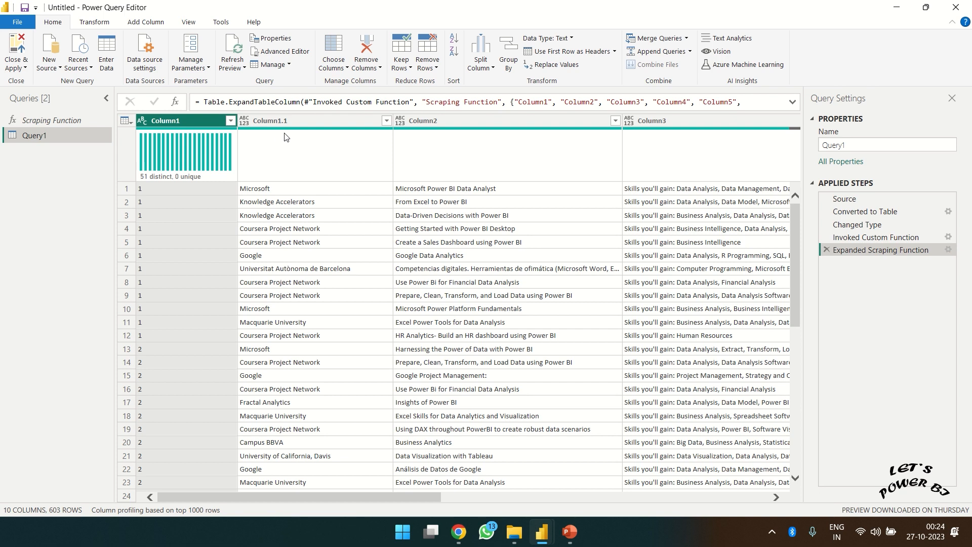
pyautogui.click(279, 119)
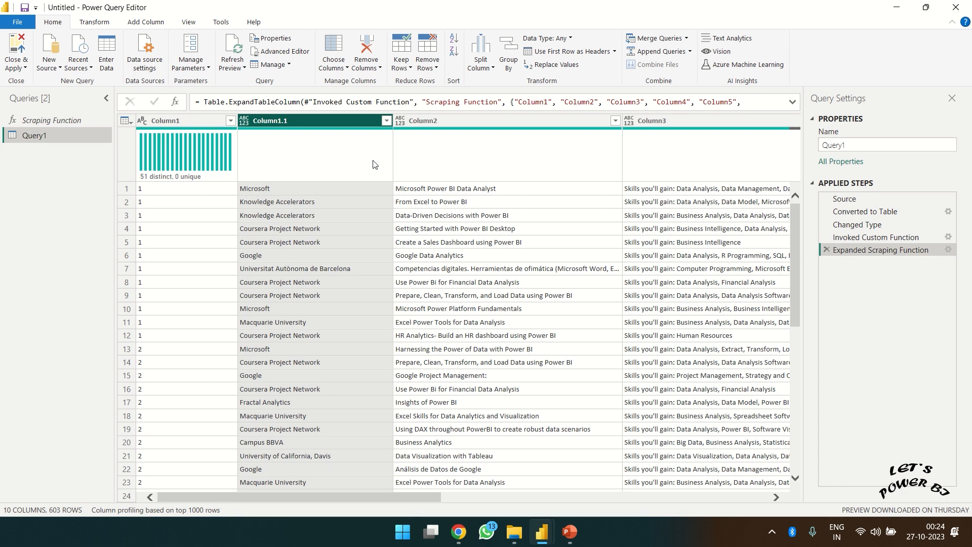
pyautogui.click(465, 122)
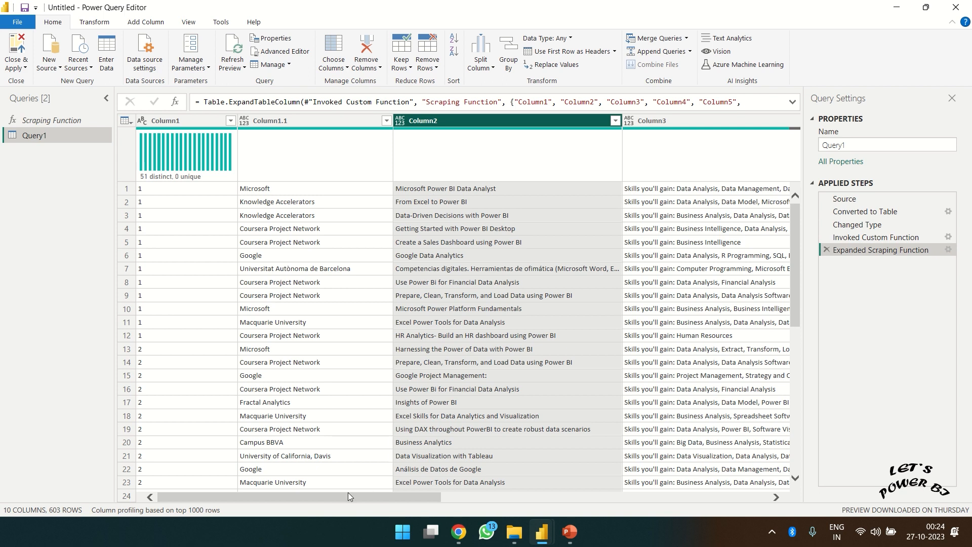
pyautogui.moveTo(348, 496); pyautogui.dragTo(519, 517)
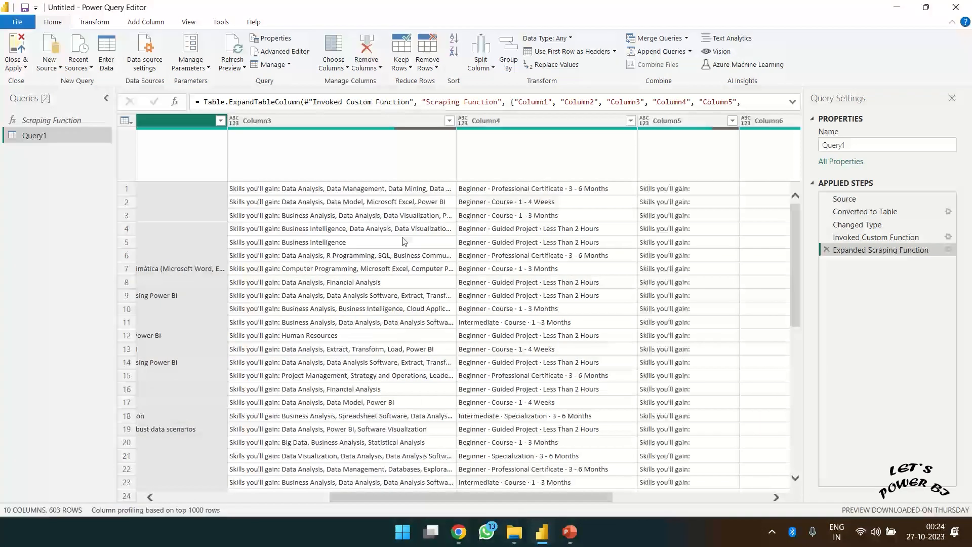
pyautogui.click(305, 127)
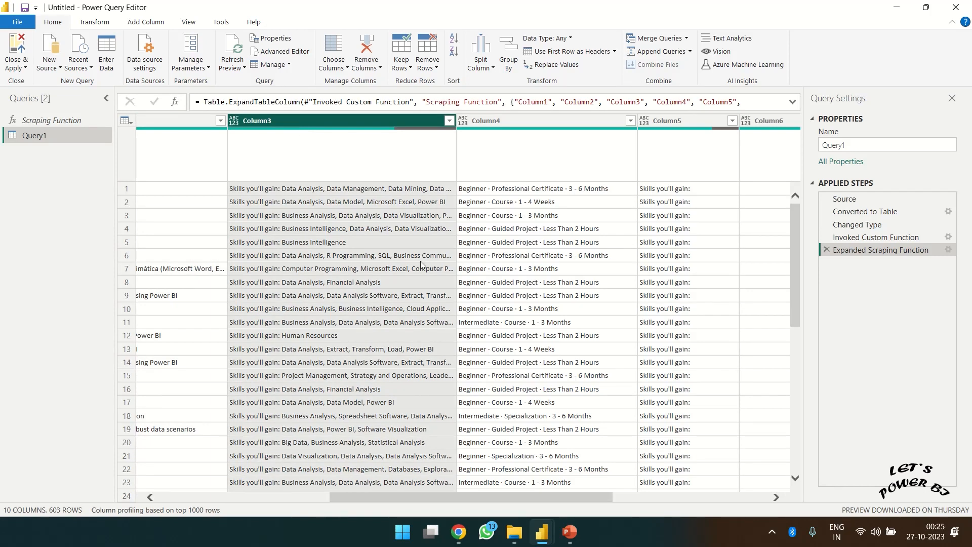
pyautogui.click(542, 122)
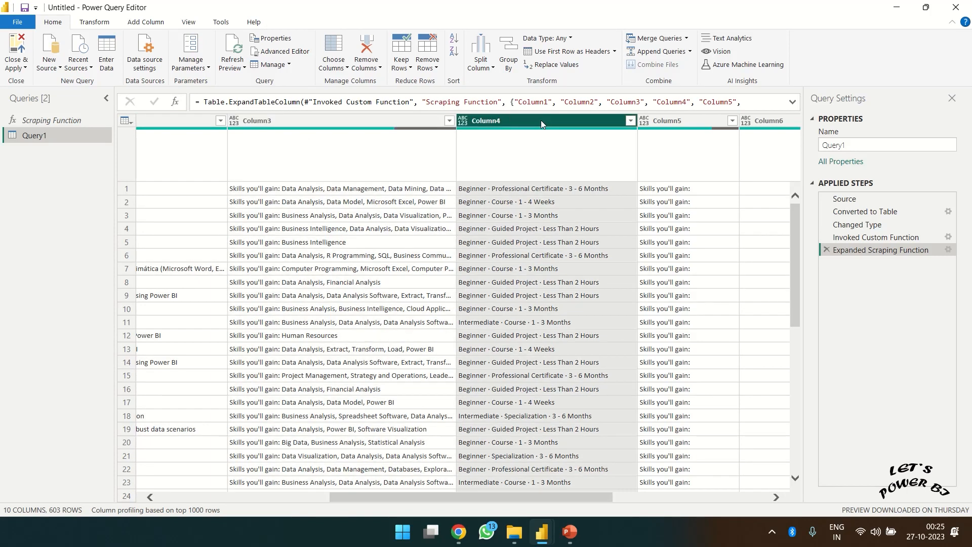
pyautogui.moveTo(461, 497); pyautogui.dragTo(523, 500)
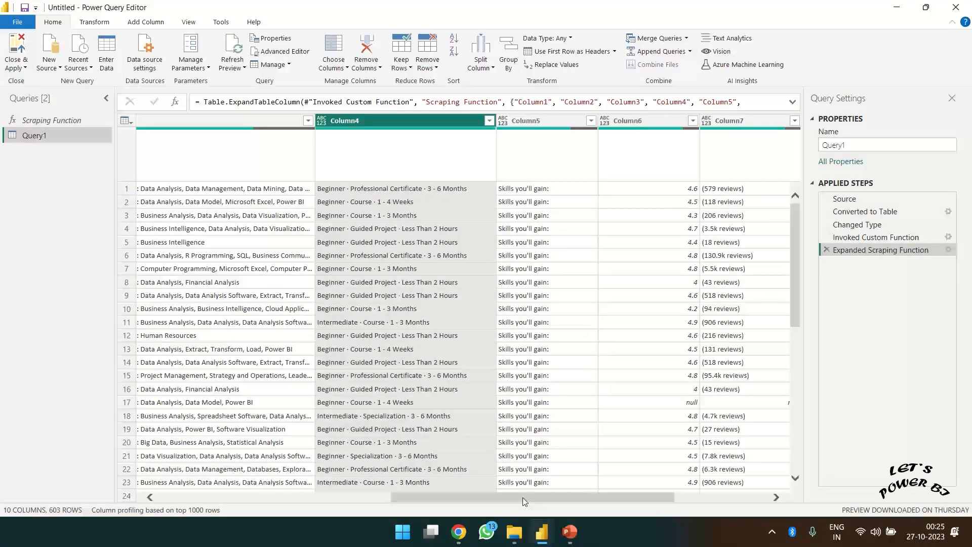
pyautogui.click(336, 324)
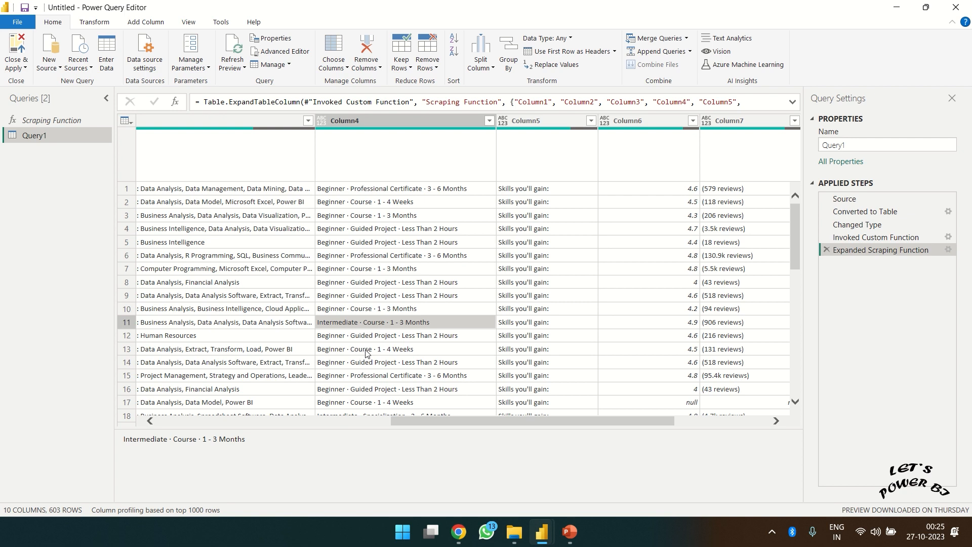
pyautogui.click(407, 192)
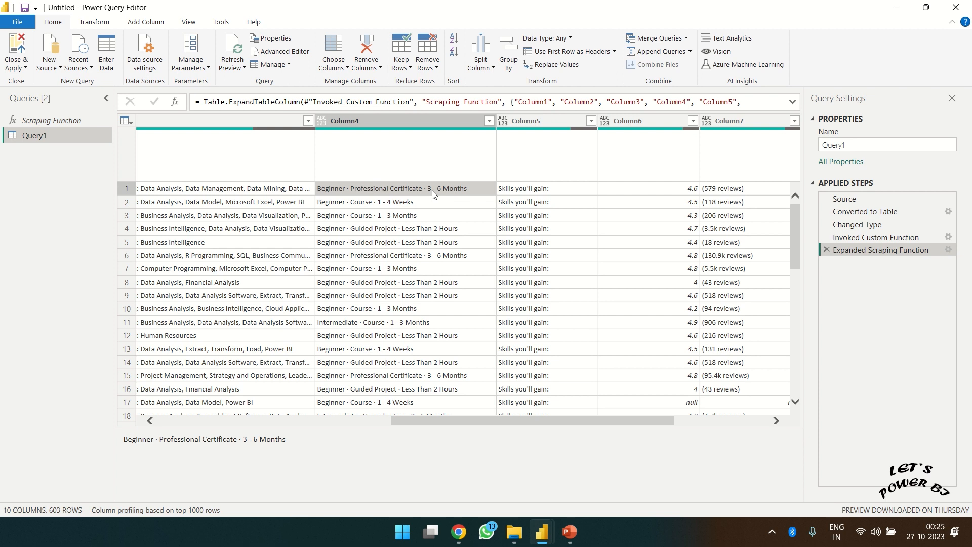
# - Examine Column5 through Column8, including the null value in row 17 of Column7
pyautogui.click(540, 145)
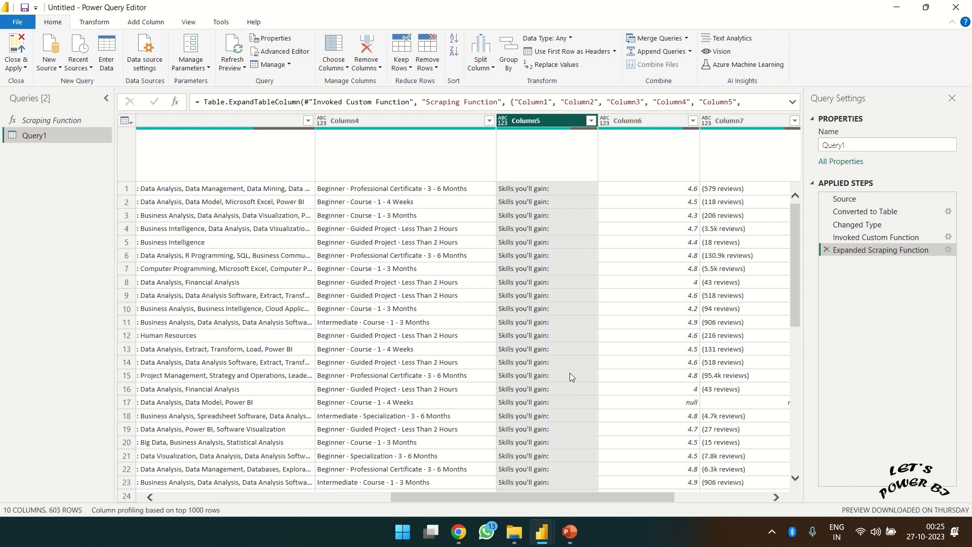
pyautogui.moveTo(557, 497); pyautogui.dragTo(649, 497)
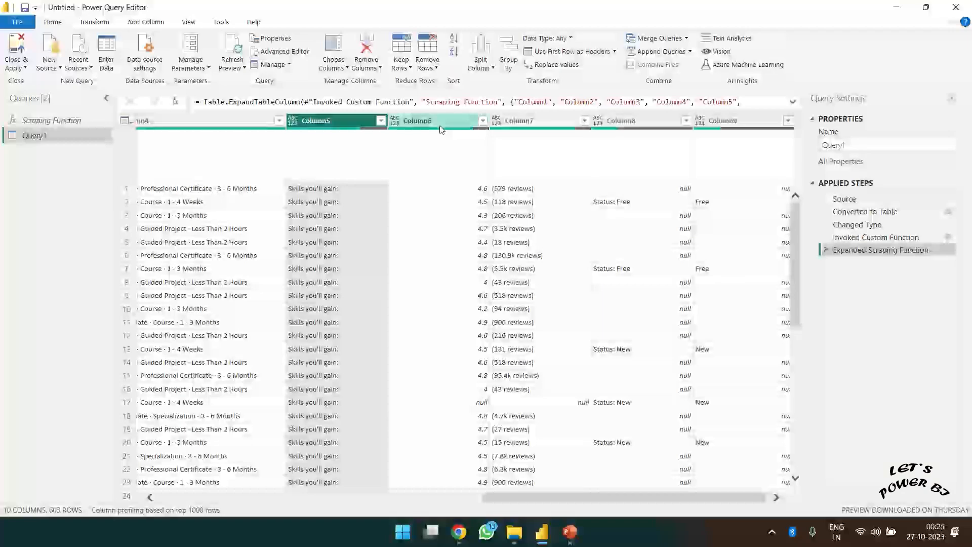
pyautogui.click(450, 129)
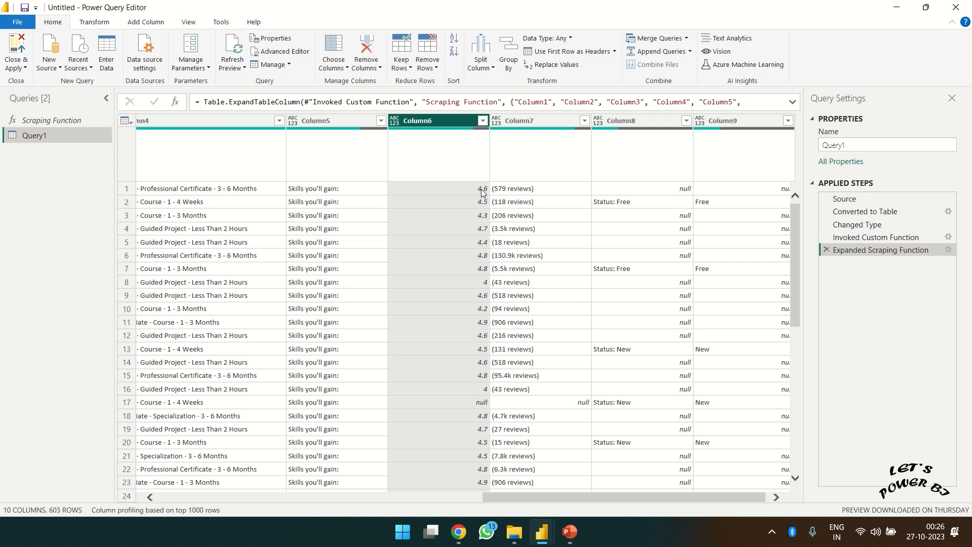
pyautogui.click(530, 119)
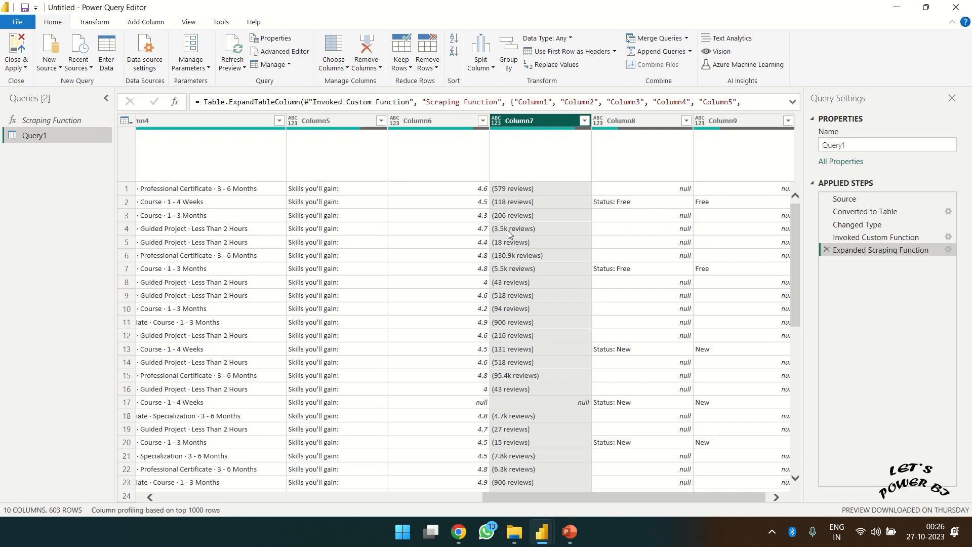
pyautogui.moveTo(545, 496); pyautogui.dragTo(549, 496)
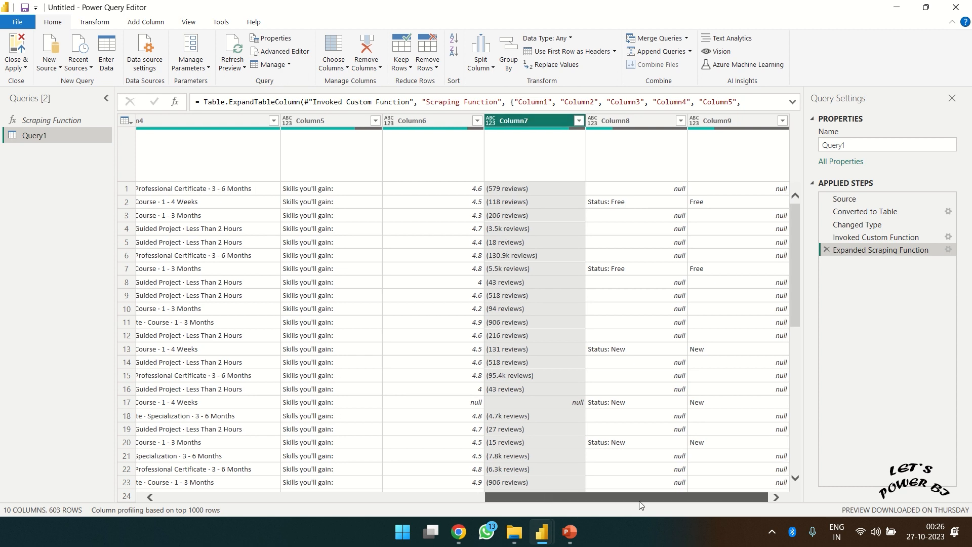
pyautogui.click(569, 403)
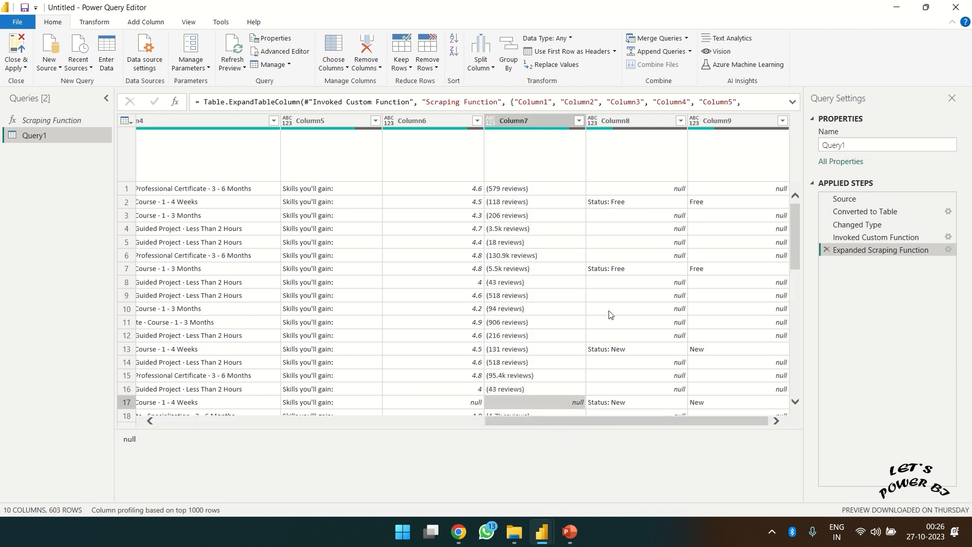
pyautogui.click(622, 120)
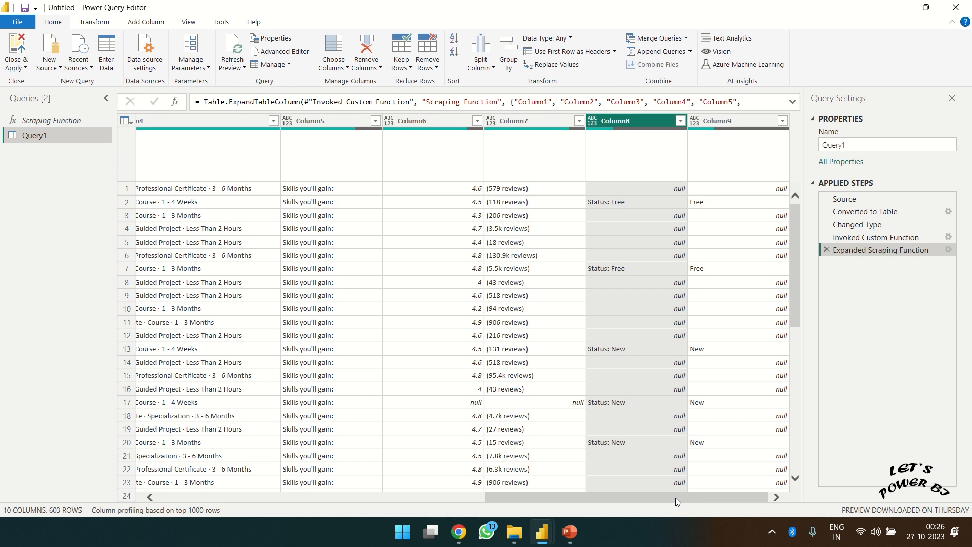
pyautogui.moveTo(674, 496); pyautogui.dragTo(292, 494)
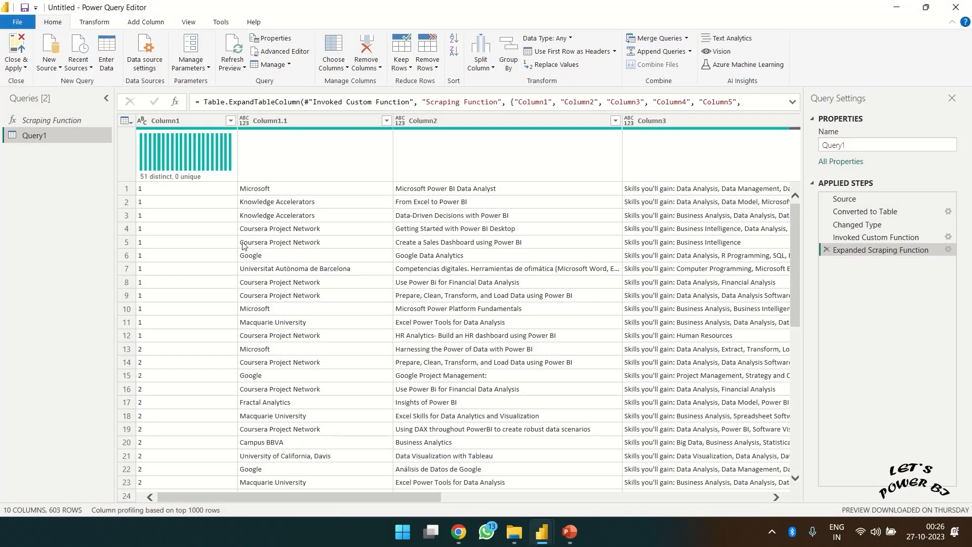
# - Remove Column1, Column9 and Column5, leaving Query1 with 7 columns and 603 rows
pyautogui.click(162, 127)
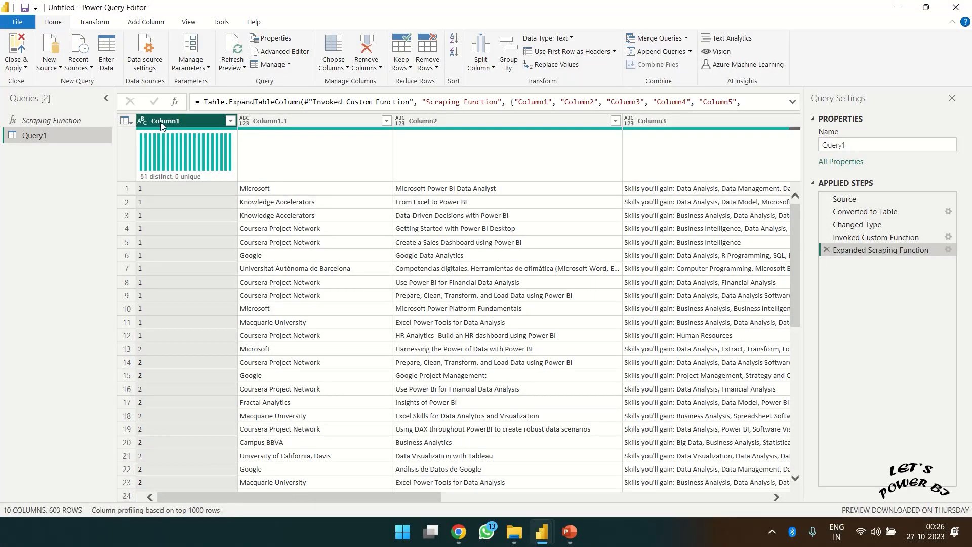
pyautogui.rightClick(160, 122)
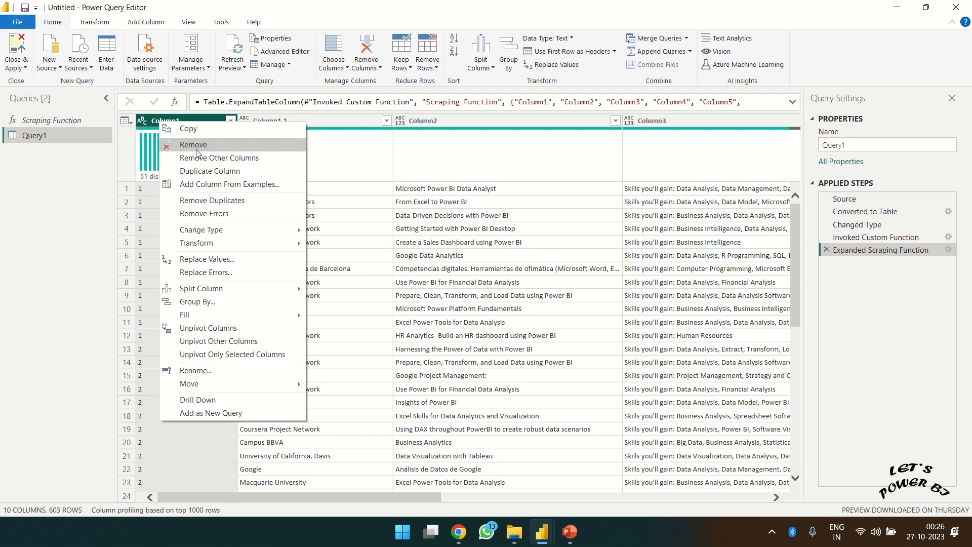
pyautogui.click(197, 151)
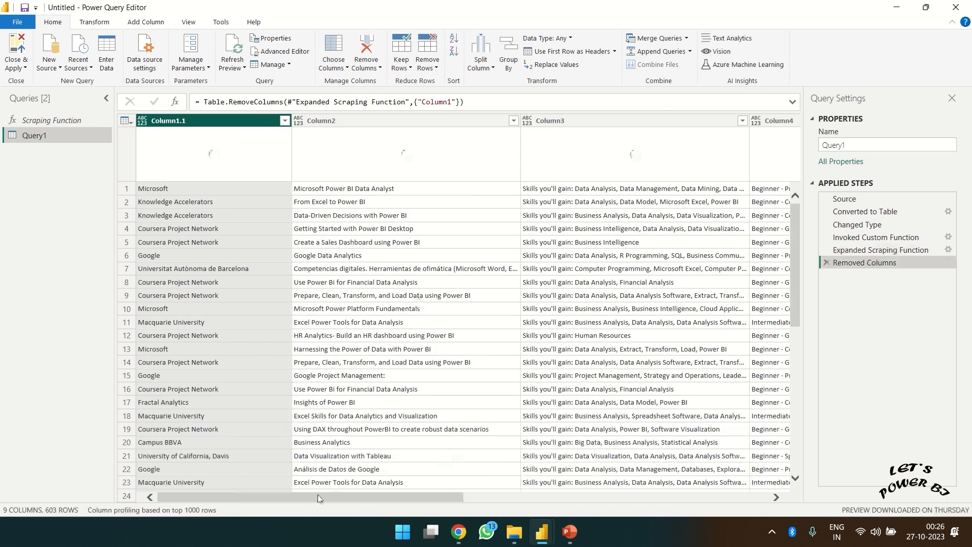
pyautogui.moveTo(317, 494); pyautogui.dragTo(684, 509)
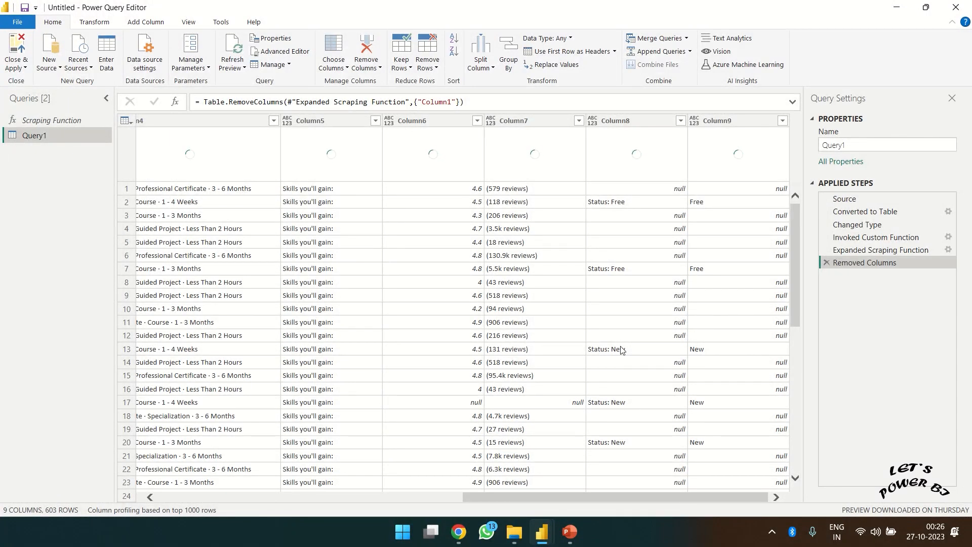
pyautogui.click(628, 122)
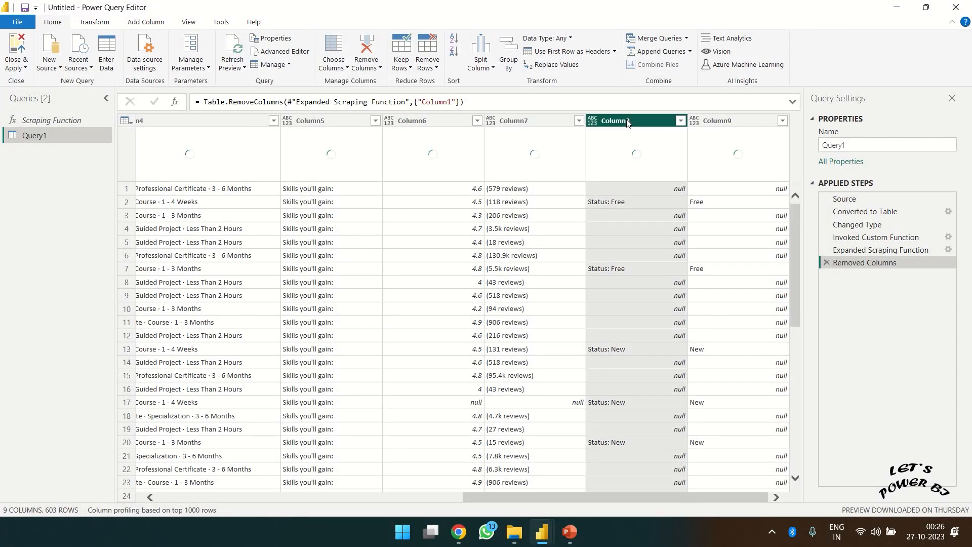
pyautogui.click(748, 120)
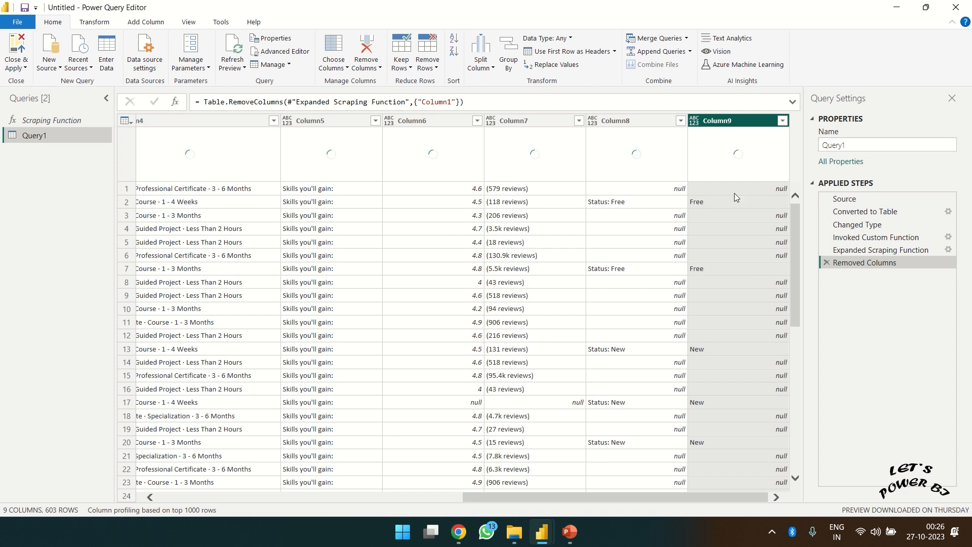
pyautogui.rightClick(728, 122)
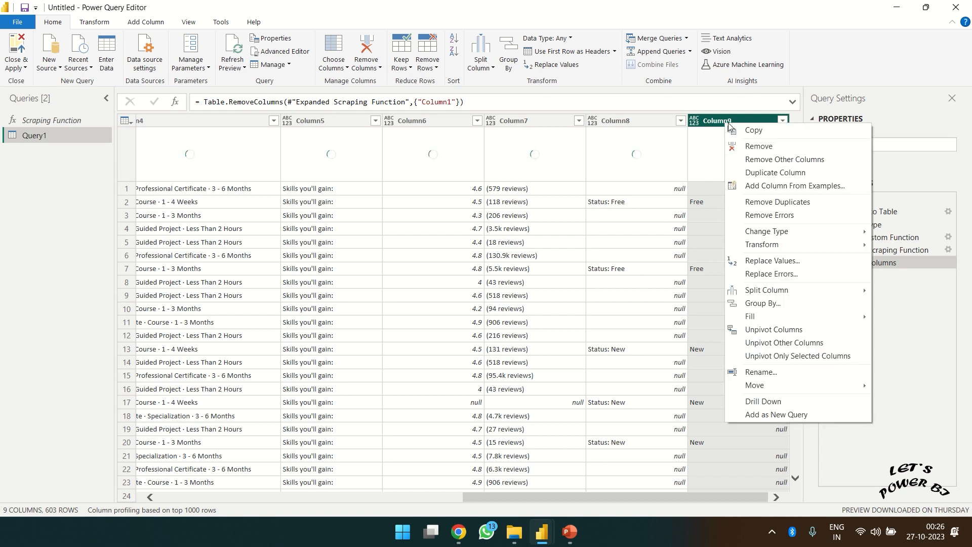
pyautogui.click(752, 147)
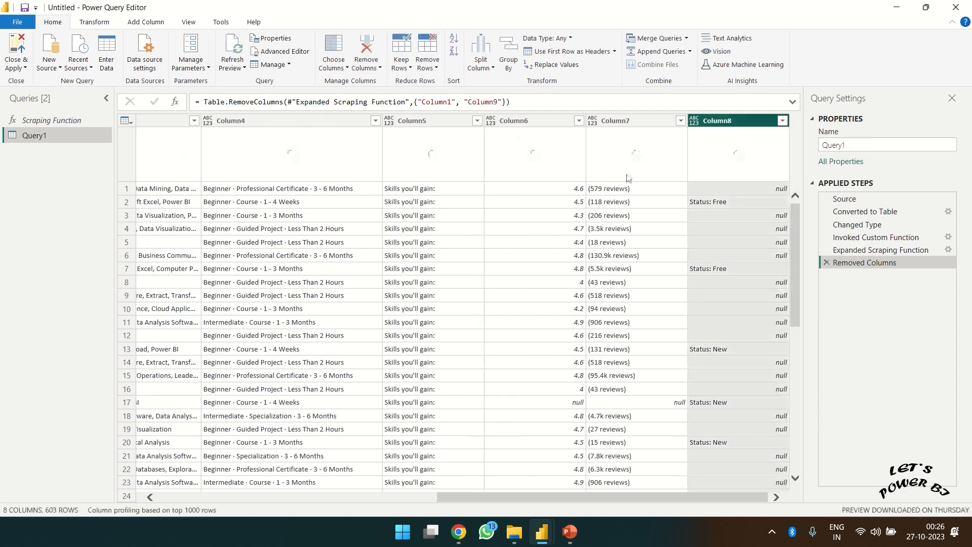
pyautogui.click(421, 120)
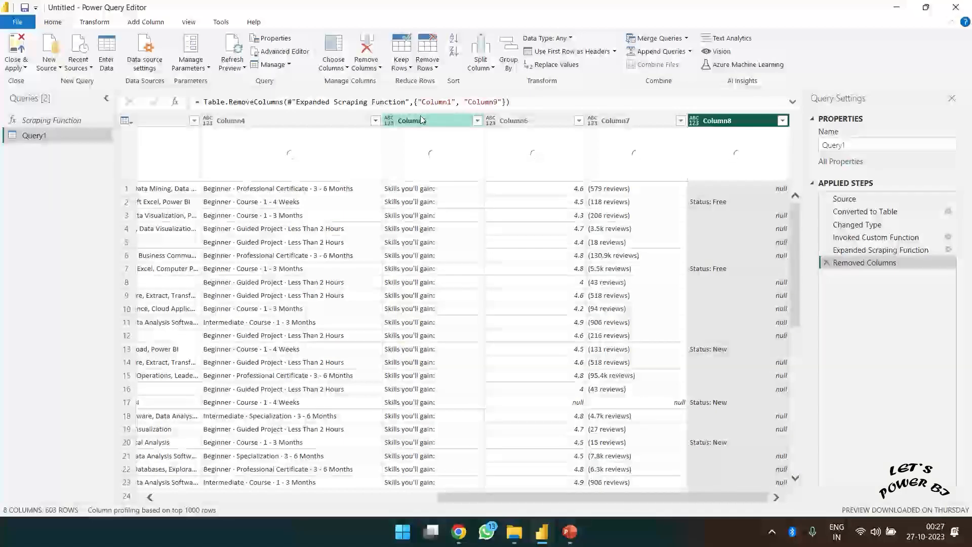
pyautogui.rightClick(420, 118)
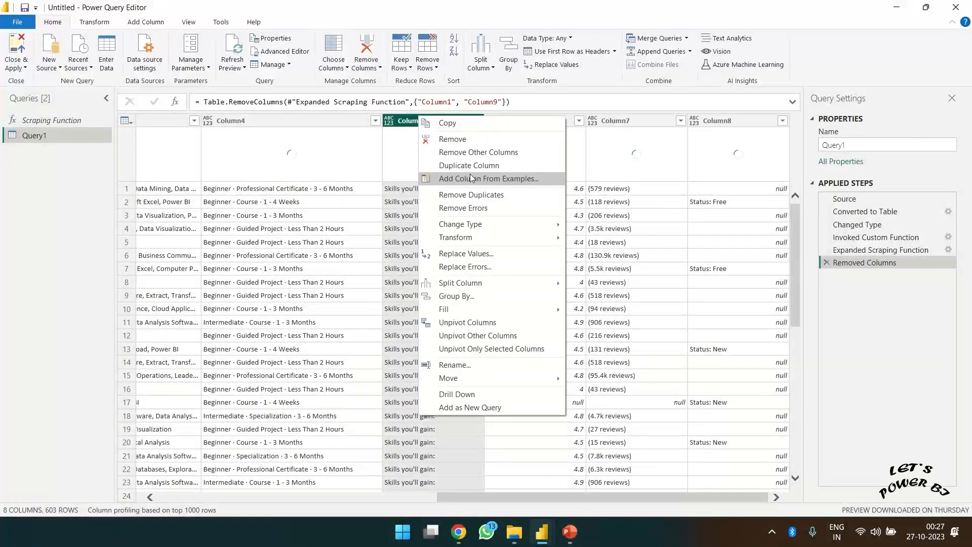
pyautogui.click(450, 139)
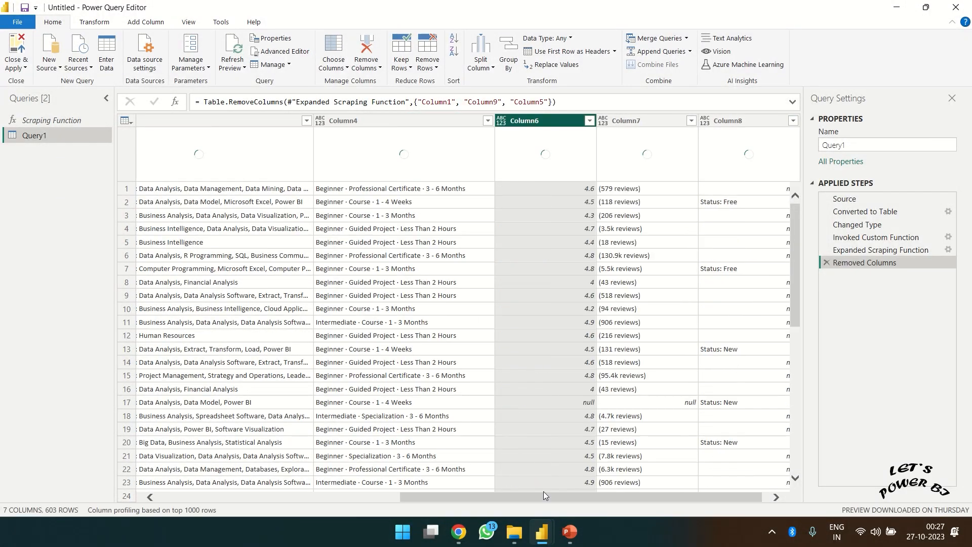
pyautogui.moveTo(534, 498); pyautogui.dragTo(581, 503)
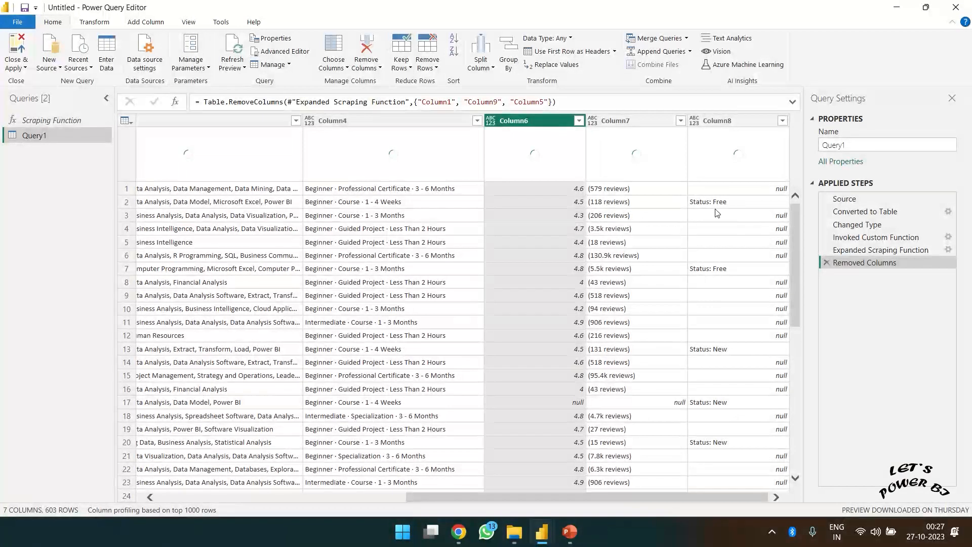
# - Rename the Column8 header to Status; the table stays at 7 columns and 603 rows
pyautogui.doubleClick(732, 121)
pyautogui.write('S')
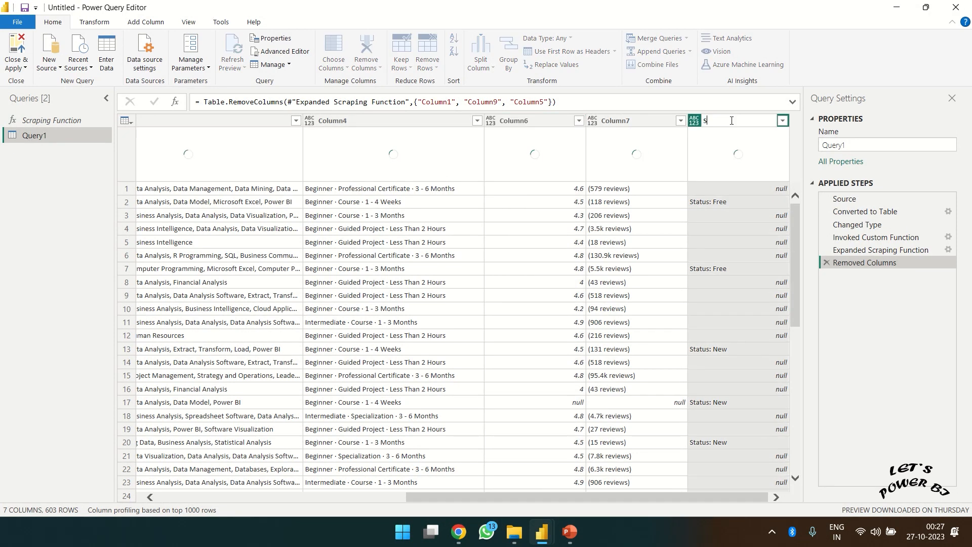
pyautogui.write('tatus')
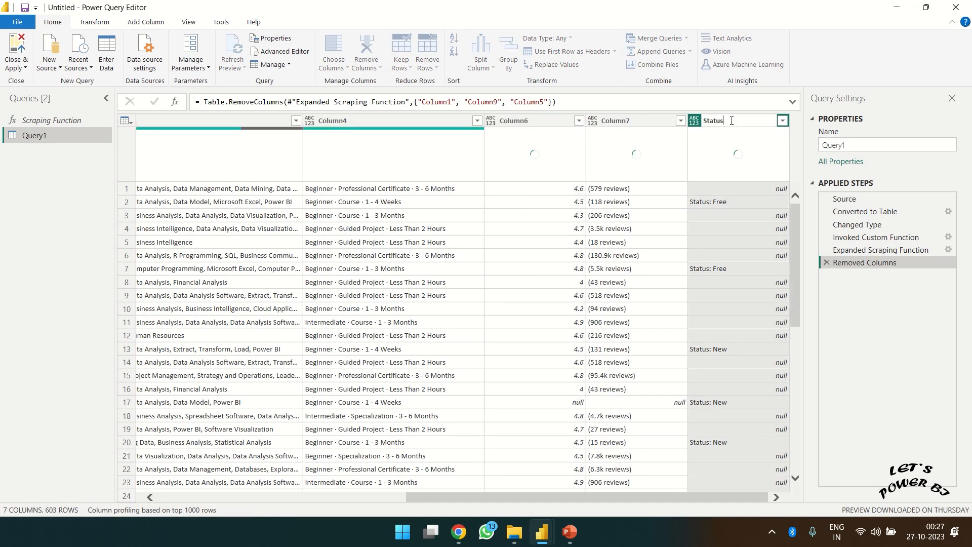
pyautogui.press('Return')
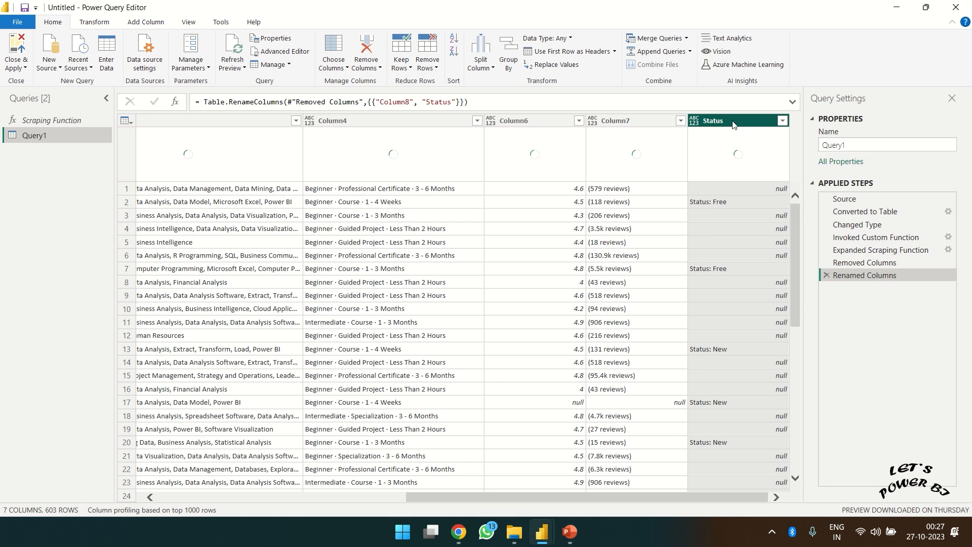
pyautogui.rightClick(733, 124)
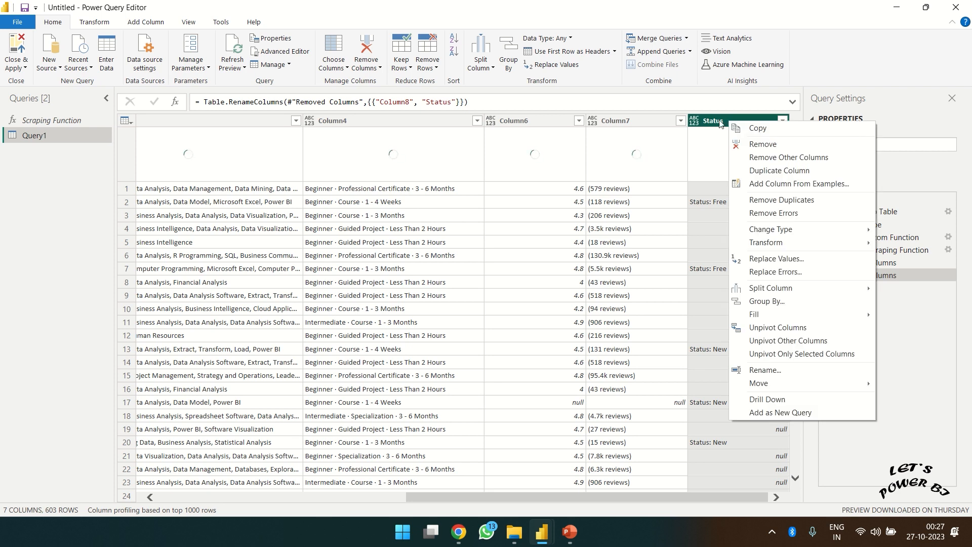
pyautogui.click(714, 123)
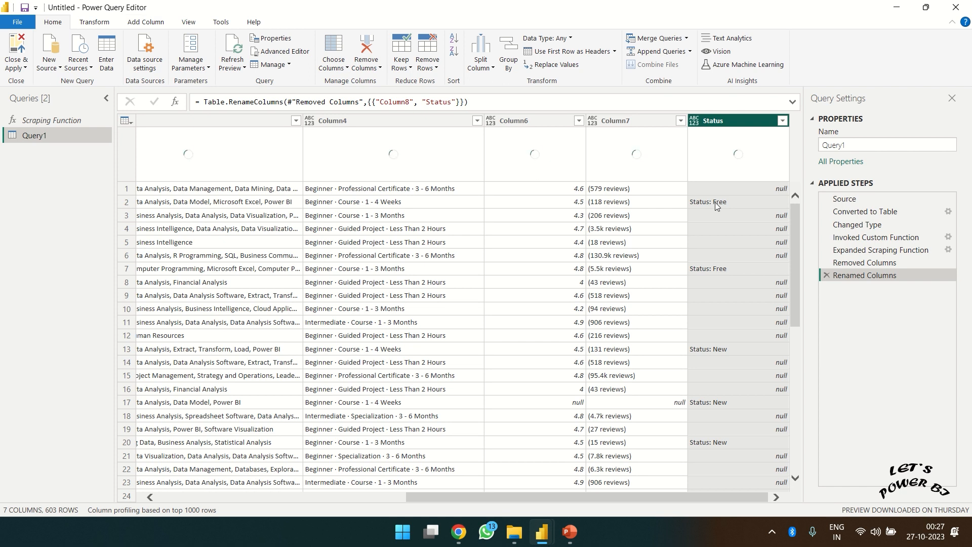
# - Apply Extract > Text After Delimiter to the Status column so values read Free or New
pyautogui.click(97, 23)
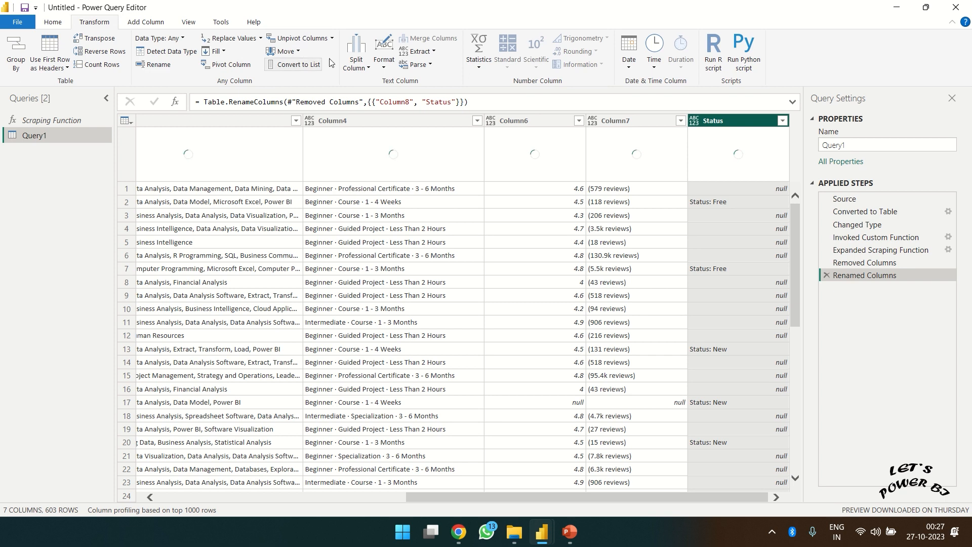
pyautogui.click(424, 52)
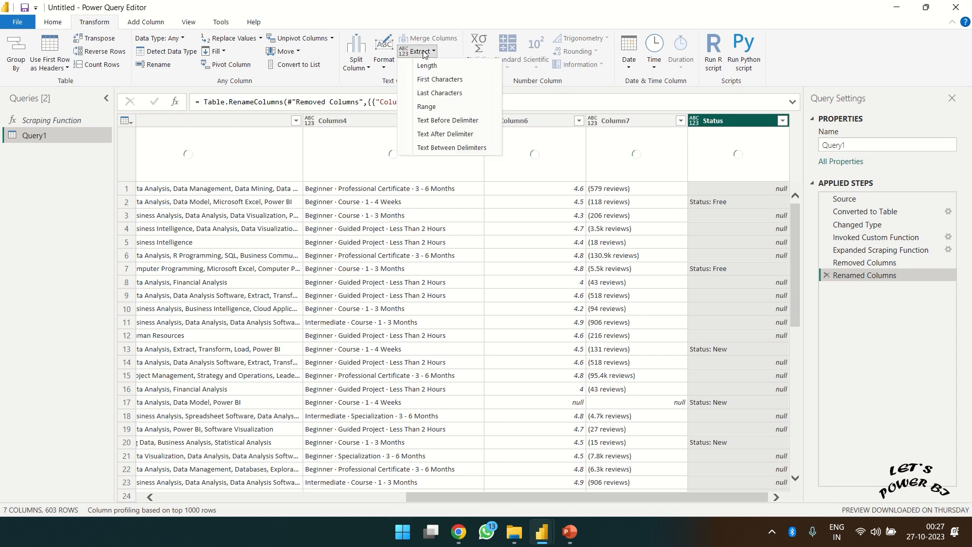
pyautogui.click(444, 133)
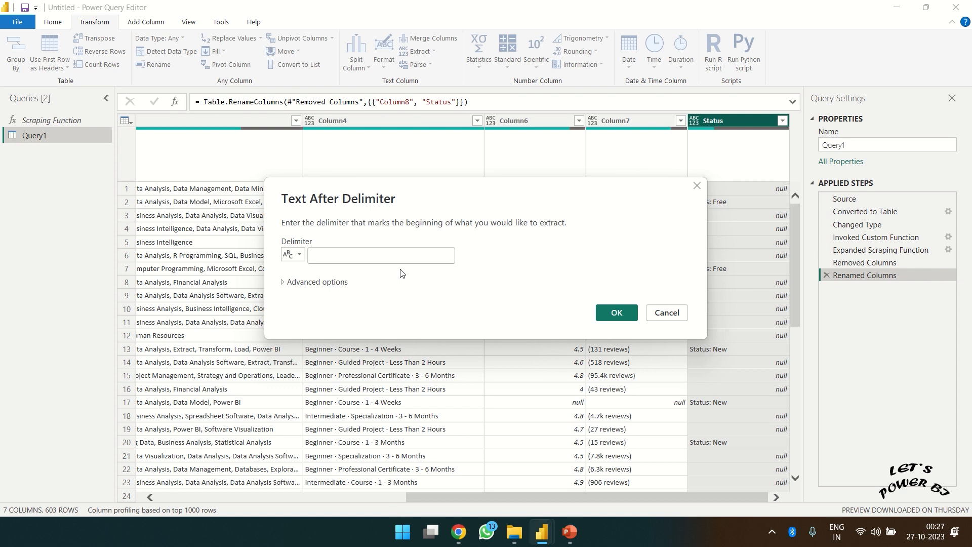
pyautogui.click(615, 313)
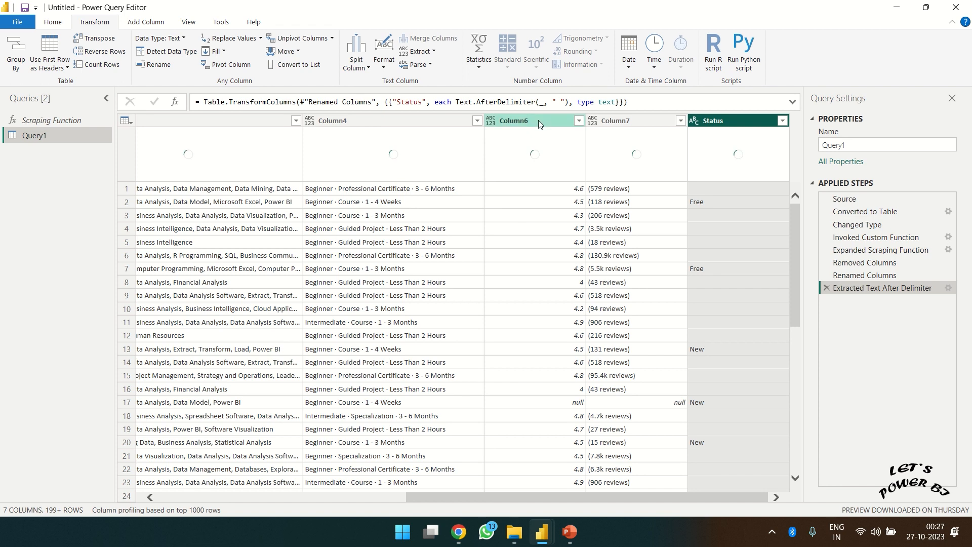
# - Rename Column6 to Ratings and Column7 to NumberOfReviews
pyautogui.click(523, 122)
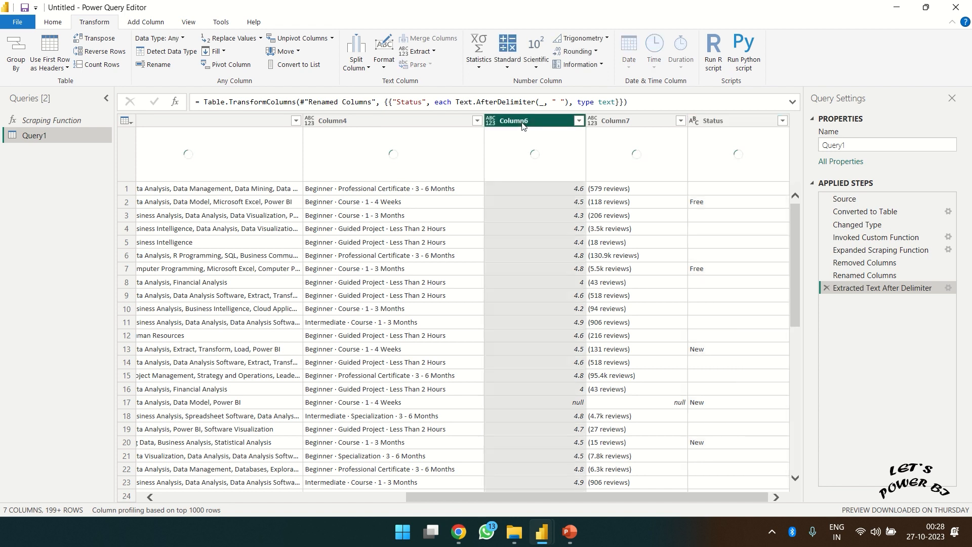
pyautogui.doubleClick(523, 122)
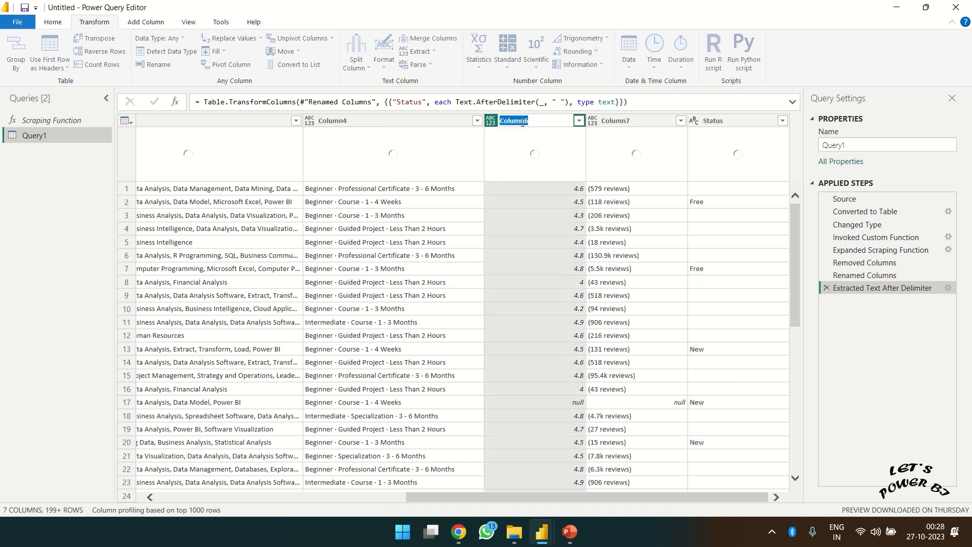
pyautogui.write('Ratings')
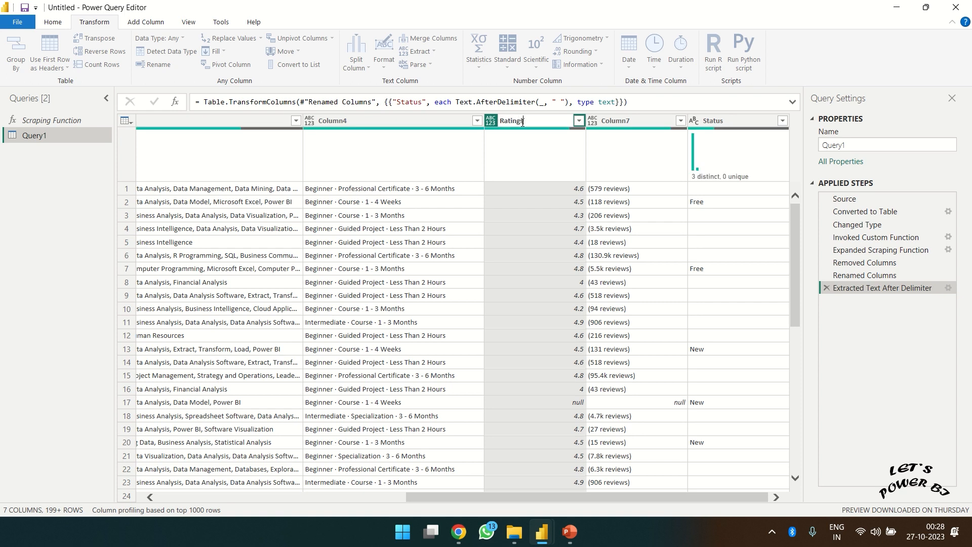
pyautogui.click(623, 126)
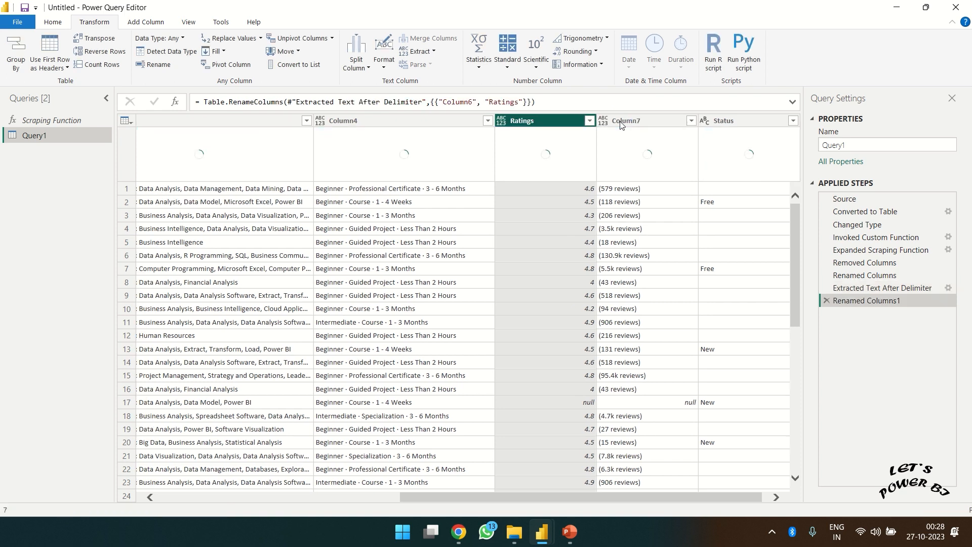
pyautogui.doubleClick(620, 123)
pyautogui.write('Nu')
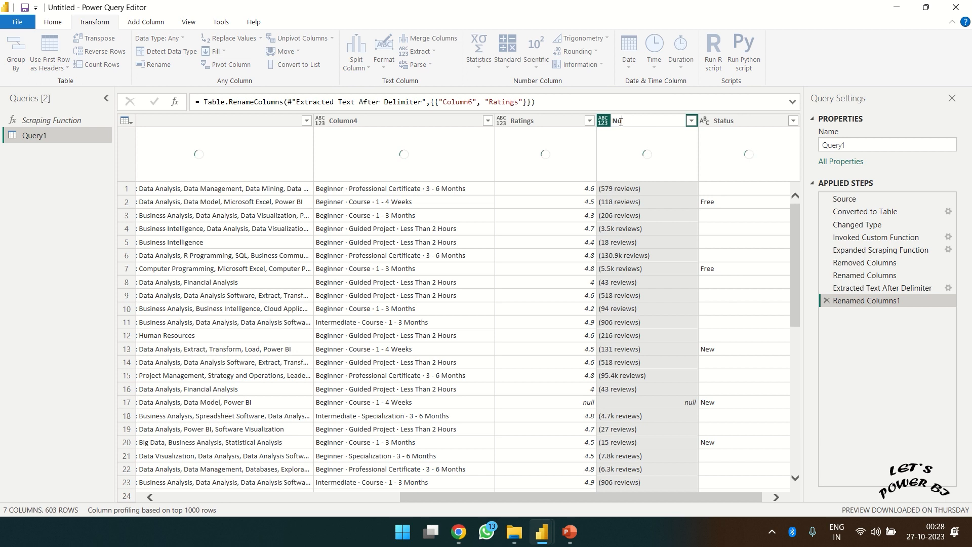
pyautogui.write('mberOfReviews')
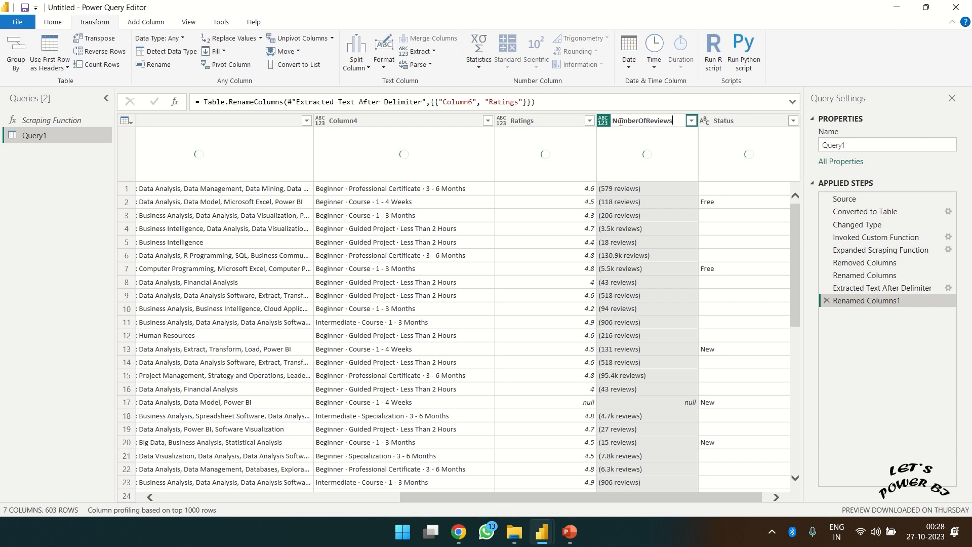
pyautogui.press('Return')
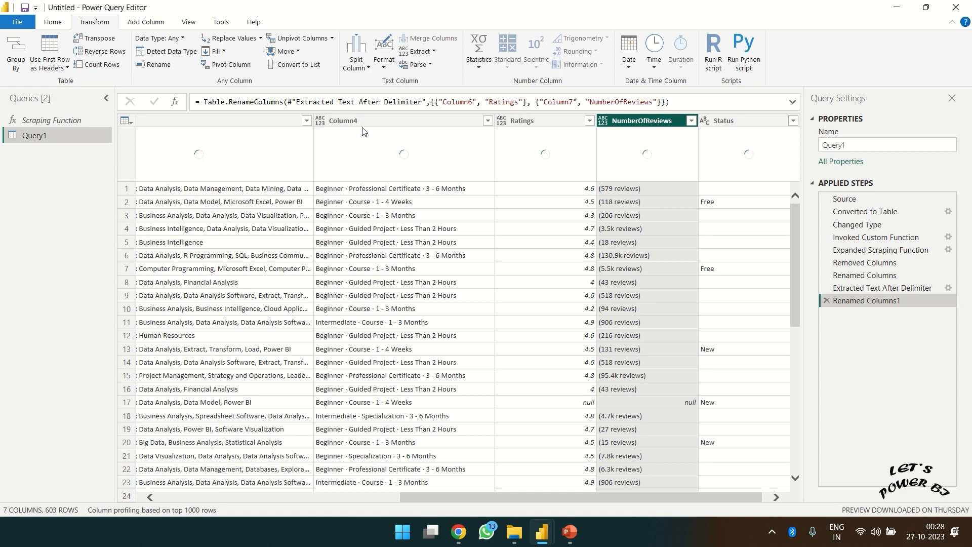
# - Rename Column1.1 to Company and Column2 to CourseName
pyautogui.click(363, 126)
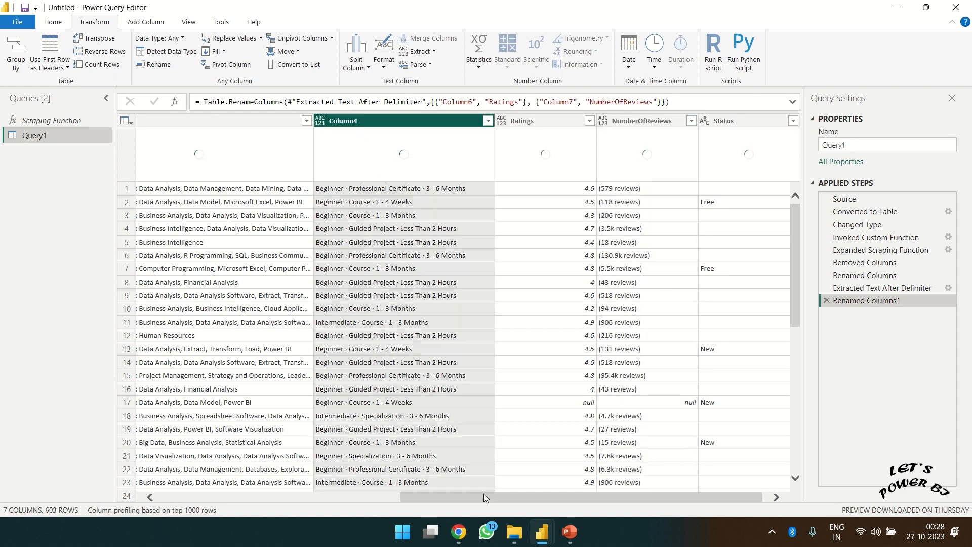
pyautogui.moveTo(484, 494); pyautogui.dragTo(367, 498)
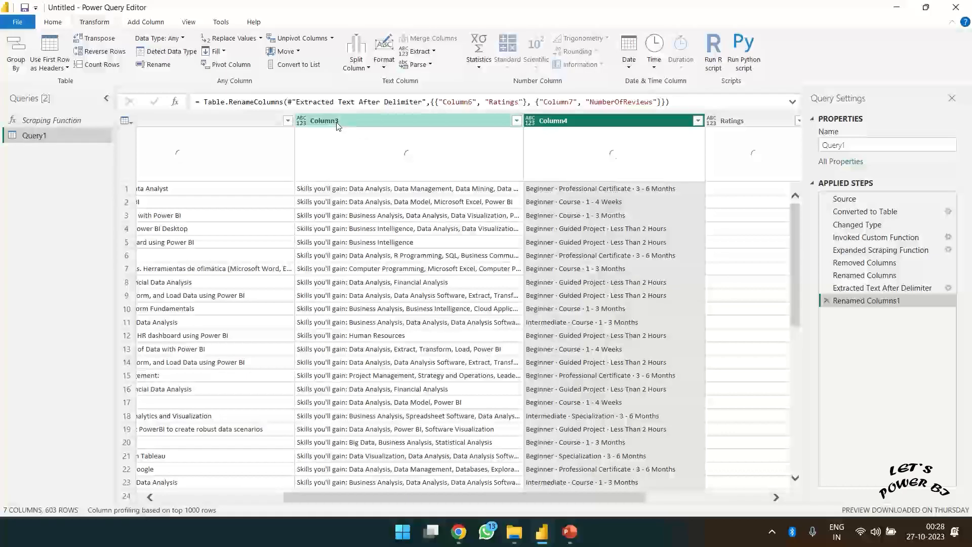
pyautogui.click(337, 122)
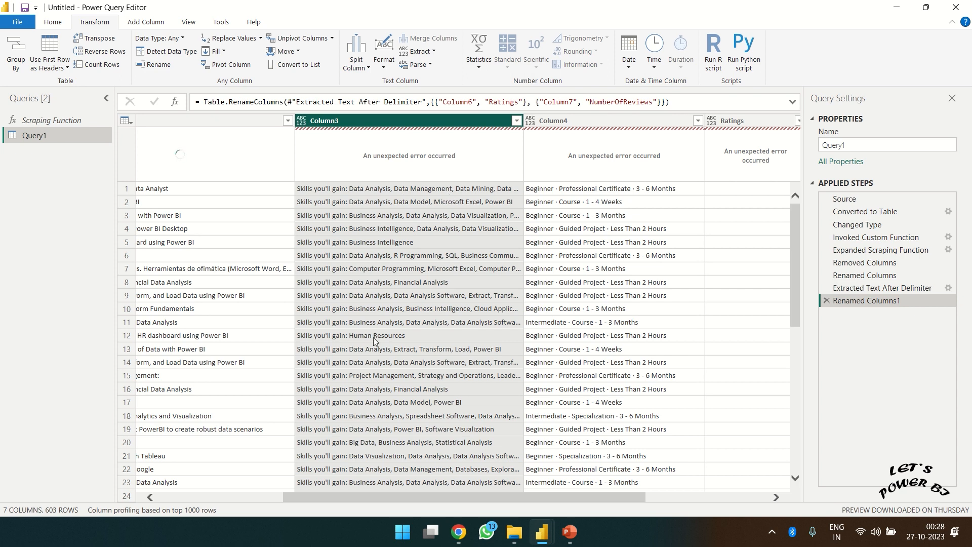
pyautogui.moveTo(406, 497); pyautogui.dragTo(207, 484)
pyautogui.doubleClick(186, 120)
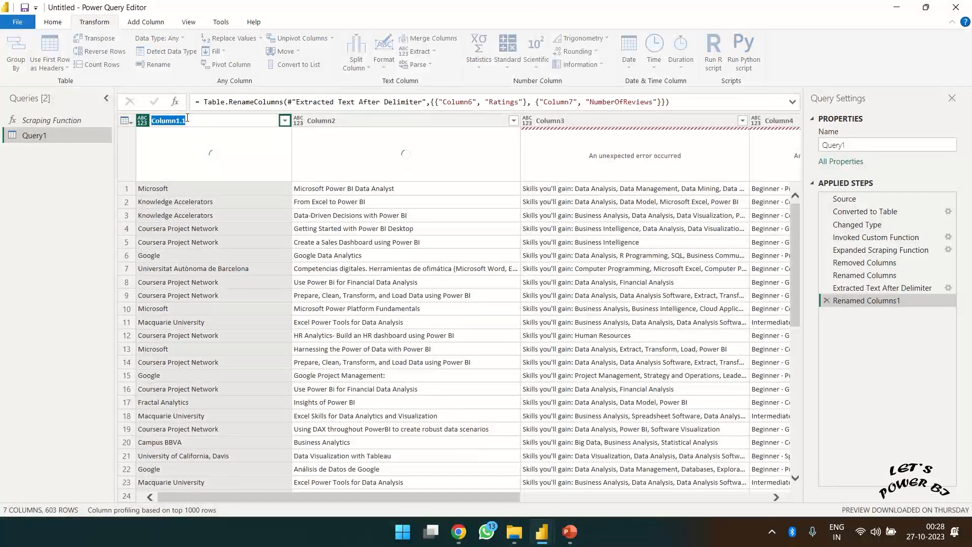
pyautogui.write('Company')
pyautogui.press('Return')
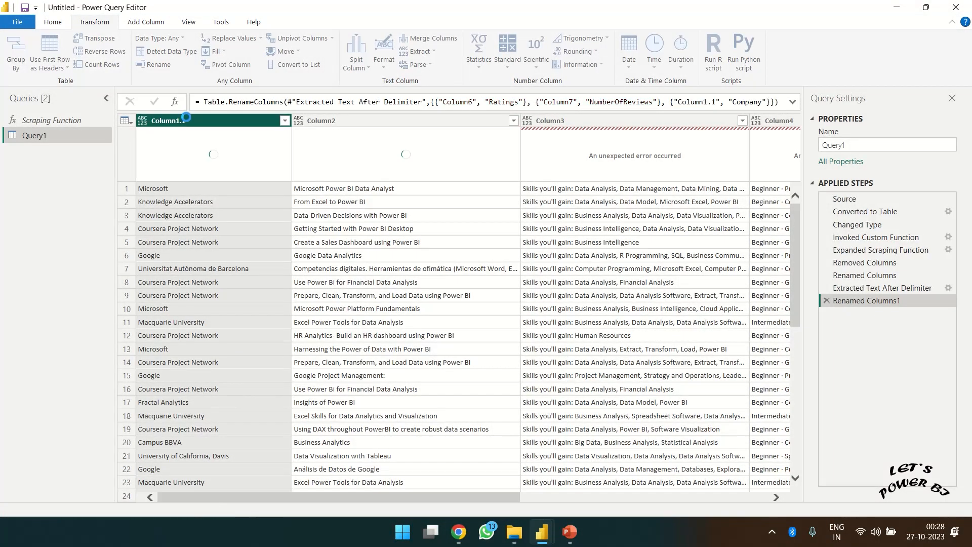
pyautogui.click(325, 122)
pyautogui.doubleClick(326, 123)
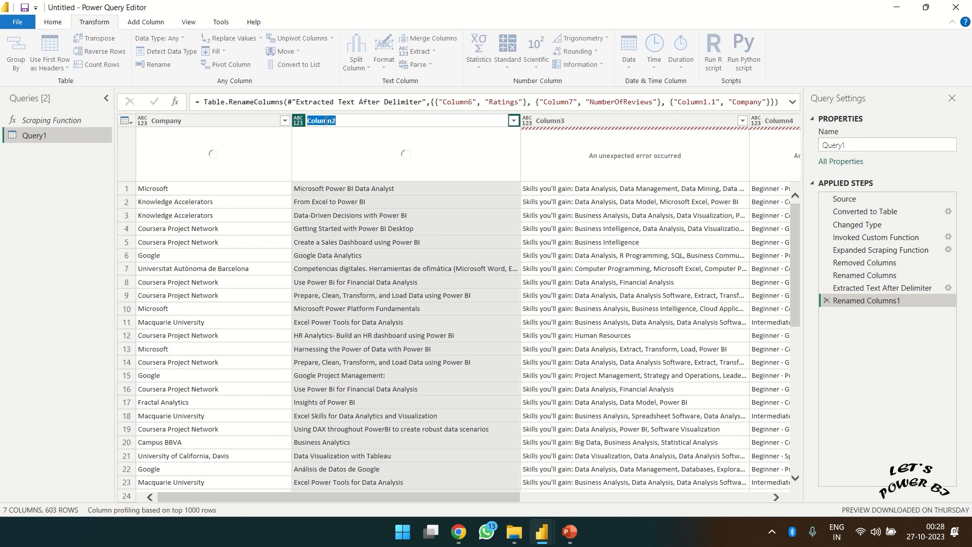
pyautogui.write('CourseName')
pyautogui.press('Return')
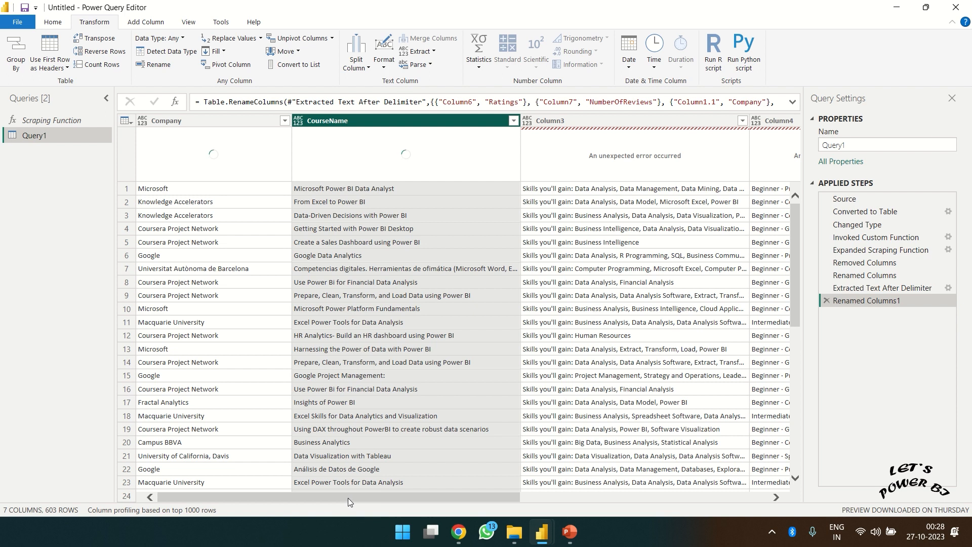
pyautogui.moveTo(348, 497); pyautogui.dragTo(662, 501)
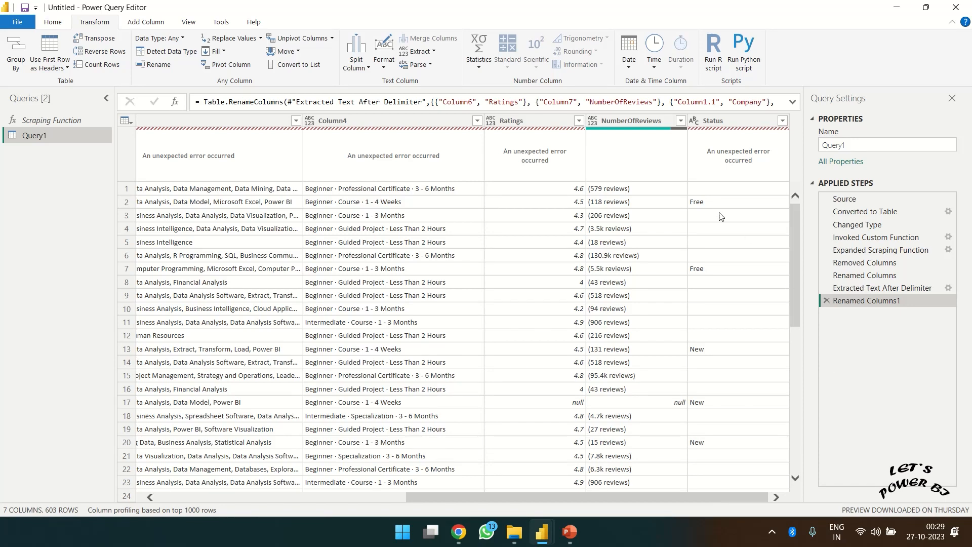
# - Preview Ratings value 4.6 and the first NumberOfReviews value, (579 reviews), at the latest step
pyautogui.click(455, 128)
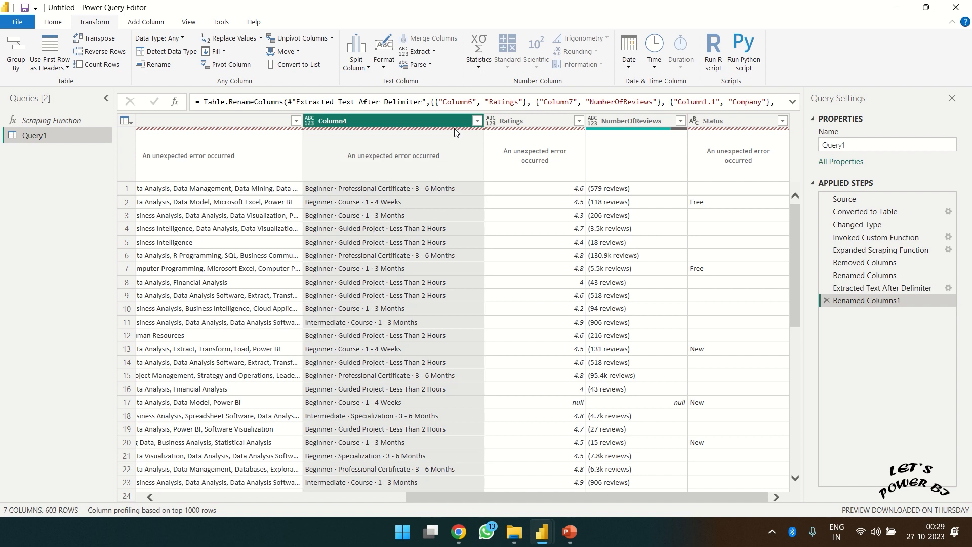
pyautogui.click(873, 289)
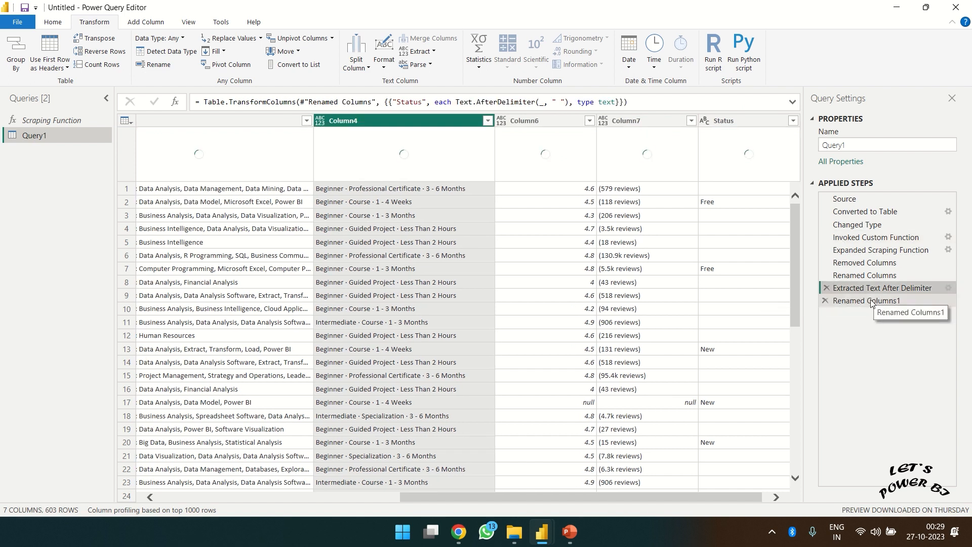
pyautogui.click(871, 300)
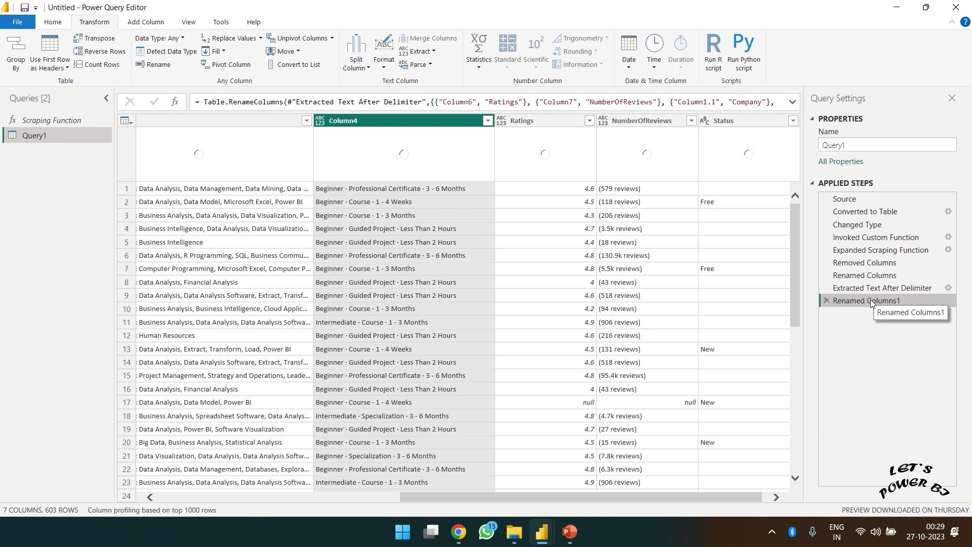
pyautogui.click(496, 363)
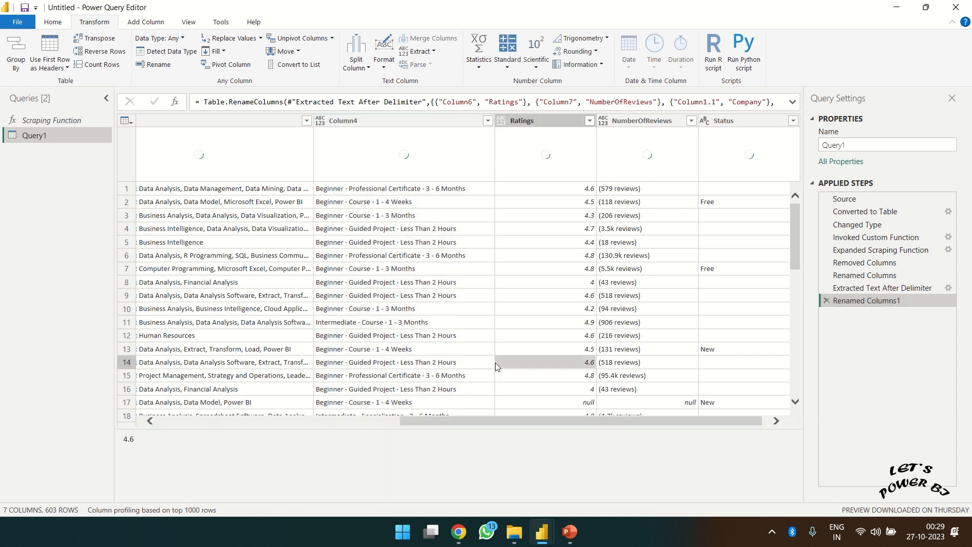
pyautogui.click(636, 121)
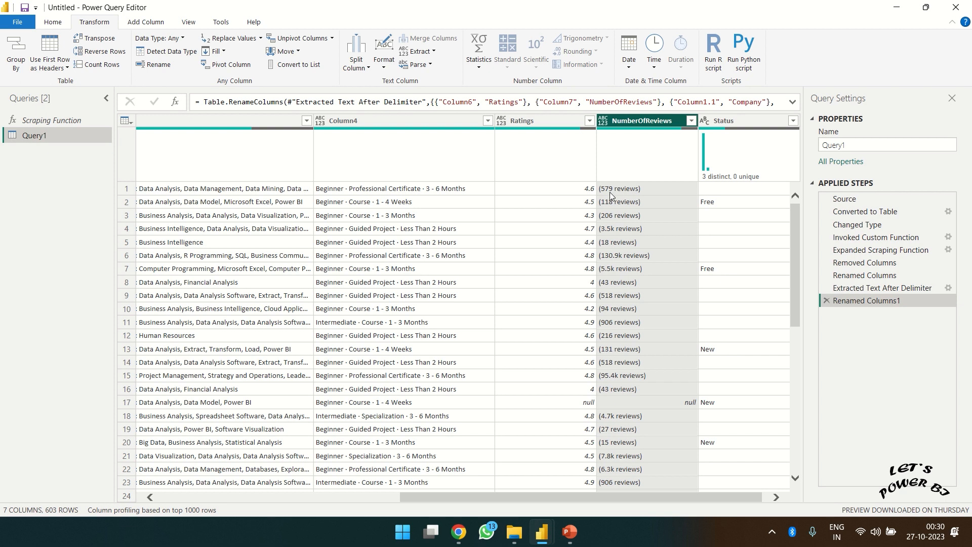
pyautogui.click(626, 190)
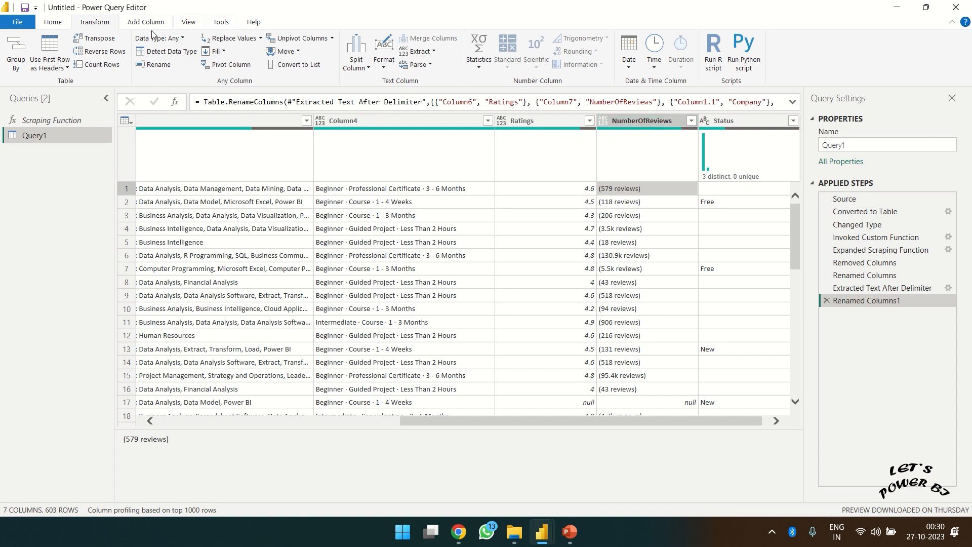
# - Extract NumberOfReviews text between '(' and a space, leaving counts like 579 and 3.5k
pyautogui.click(54, 23)
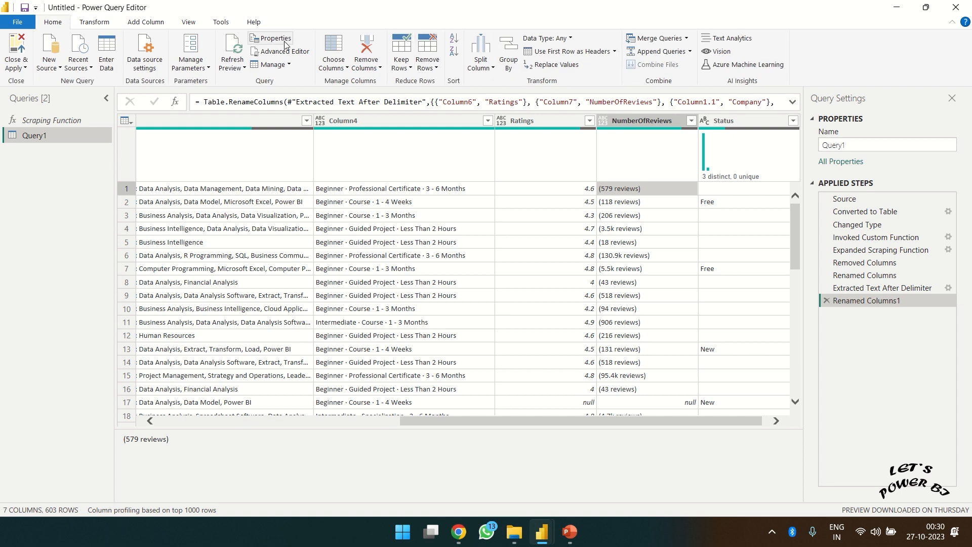
pyautogui.click(93, 22)
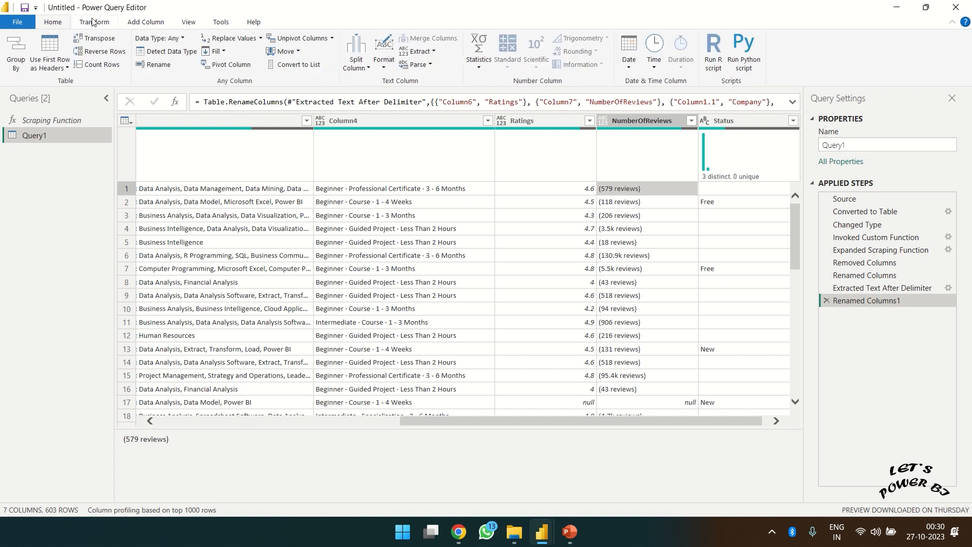
pyautogui.click(419, 51)
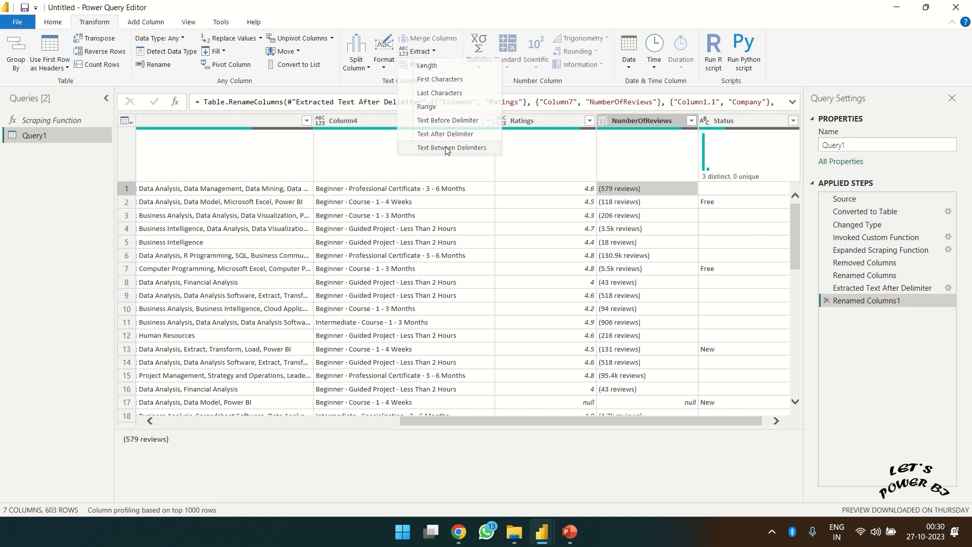
pyautogui.click(448, 148)
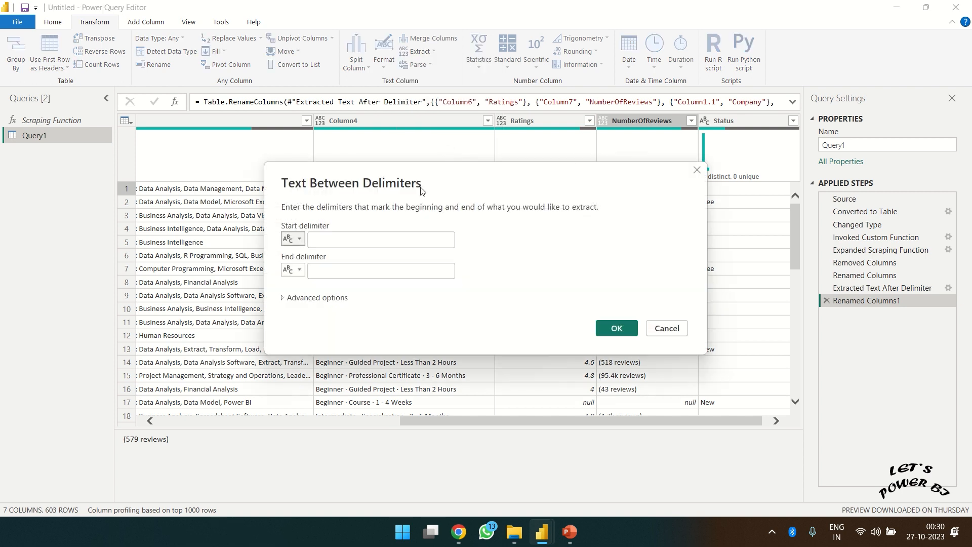
pyautogui.click(364, 236)
pyautogui.click(364, 236)
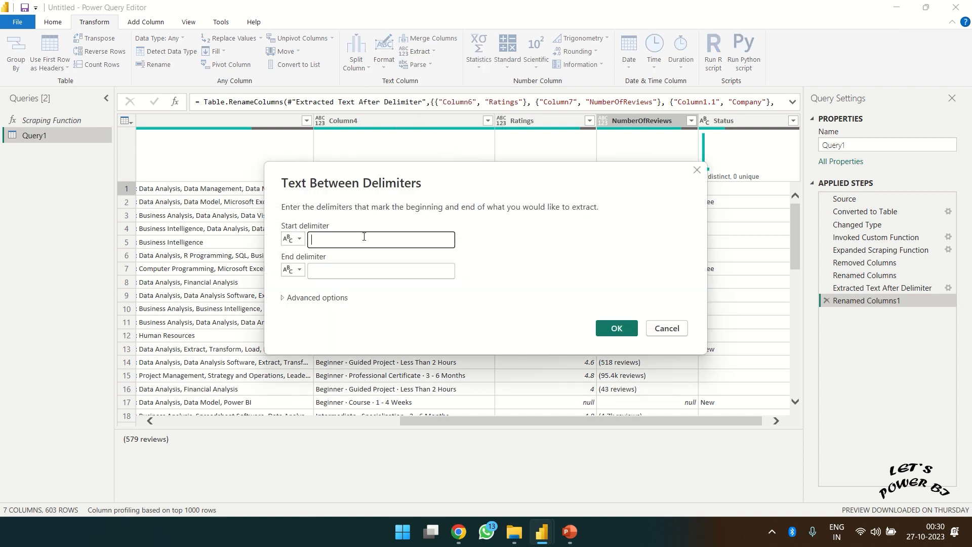
pyautogui.click(355, 270)
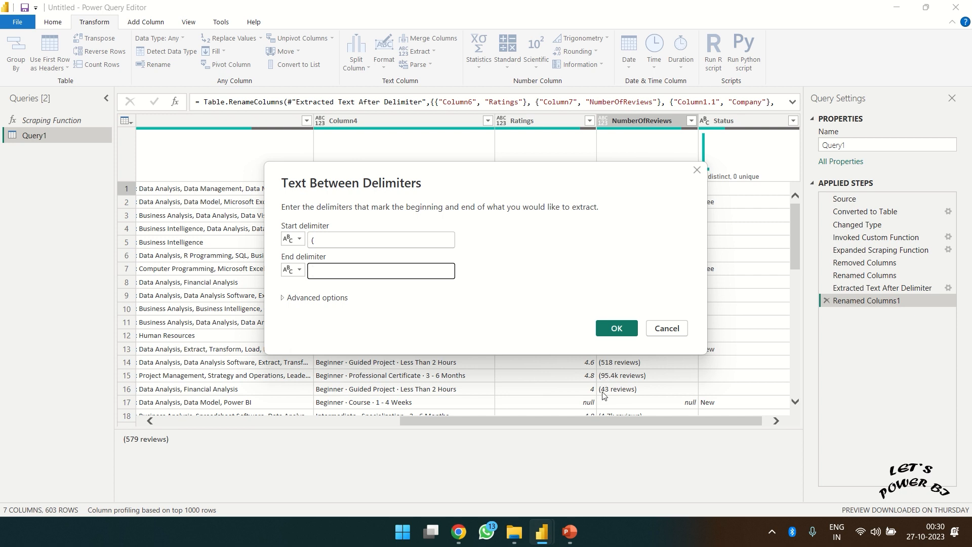
pyautogui.click(616, 328)
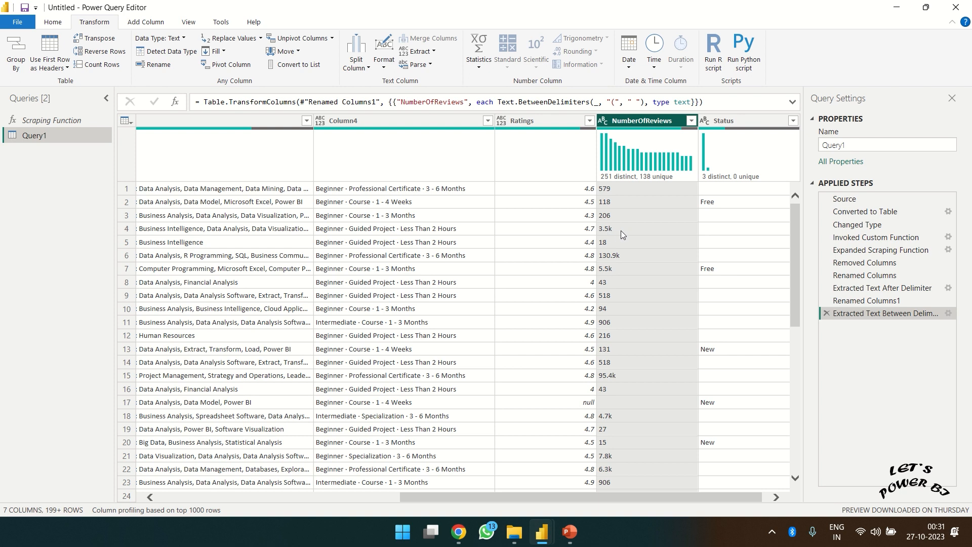
# - Add a Custom1 step and start its formula with Table.TransformColumns(
pyautogui.click(175, 103)
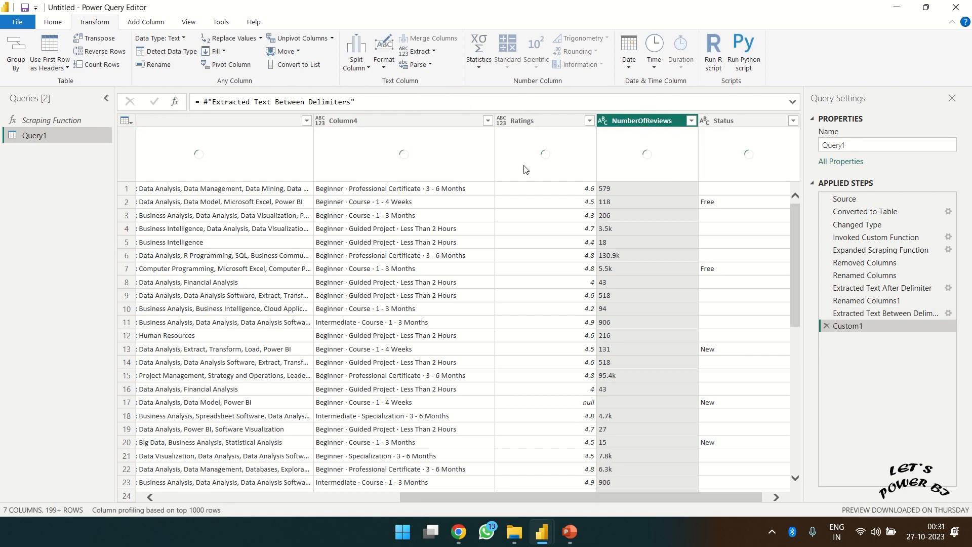
pyautogui.click(207, 103)
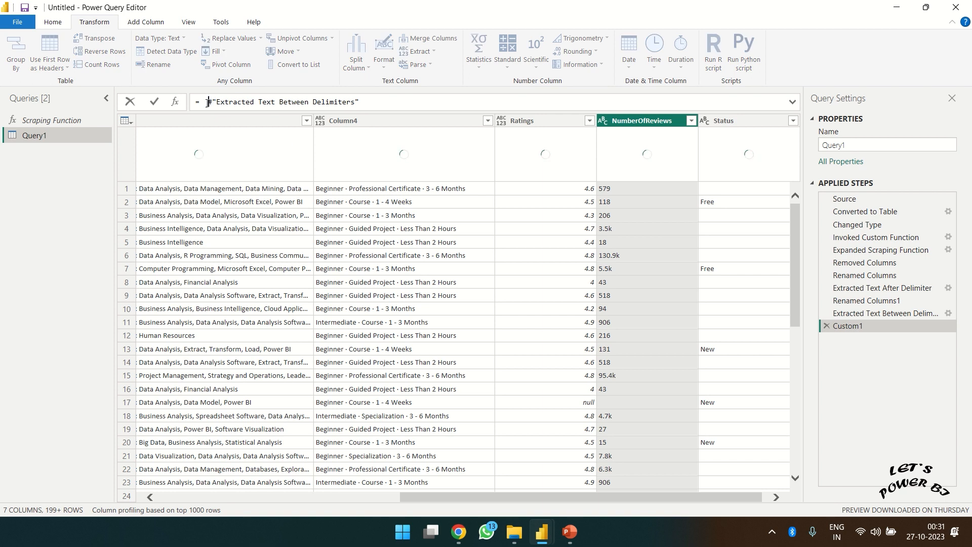
pyautogui.write('Tab;e')
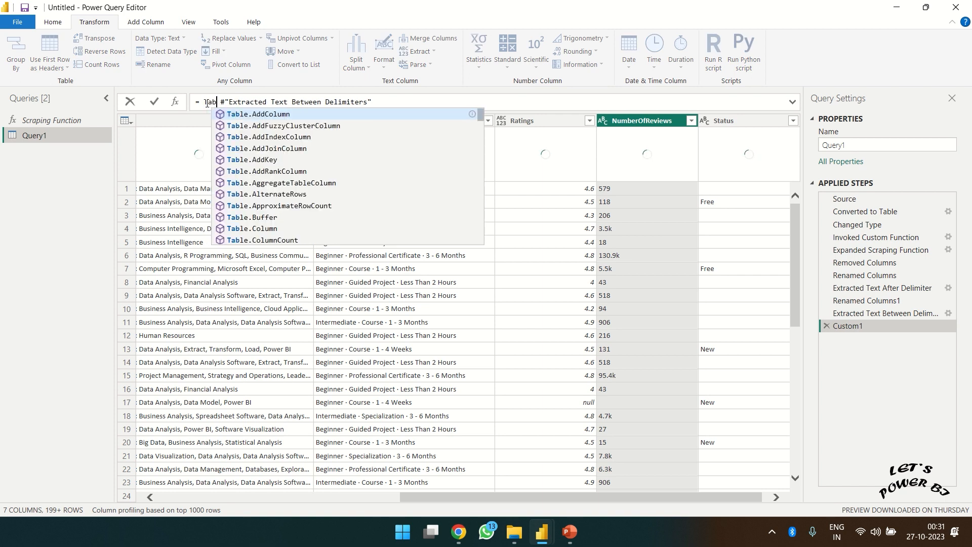
pyautogui.press('BackSpace')
pyautogui.press('BackSpace')
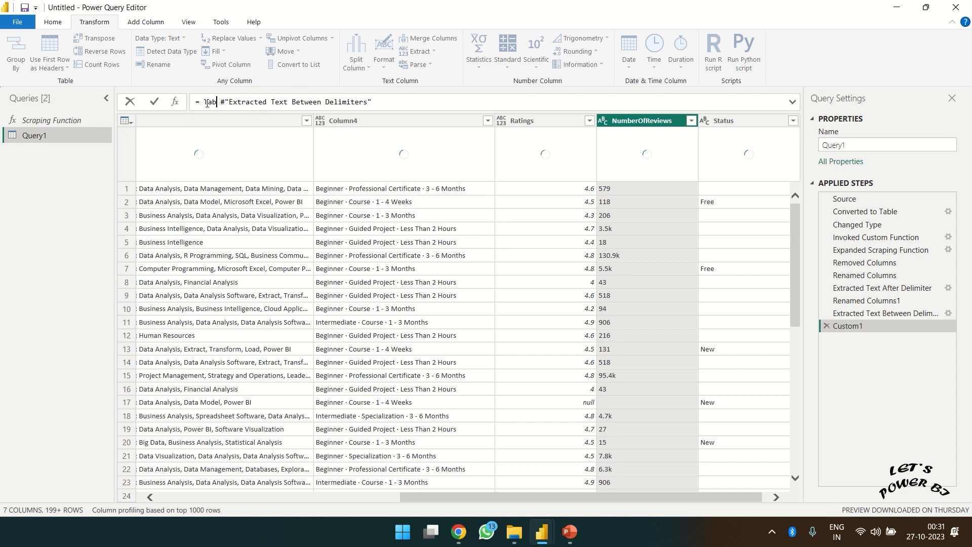
pyautogui.write('le.T')
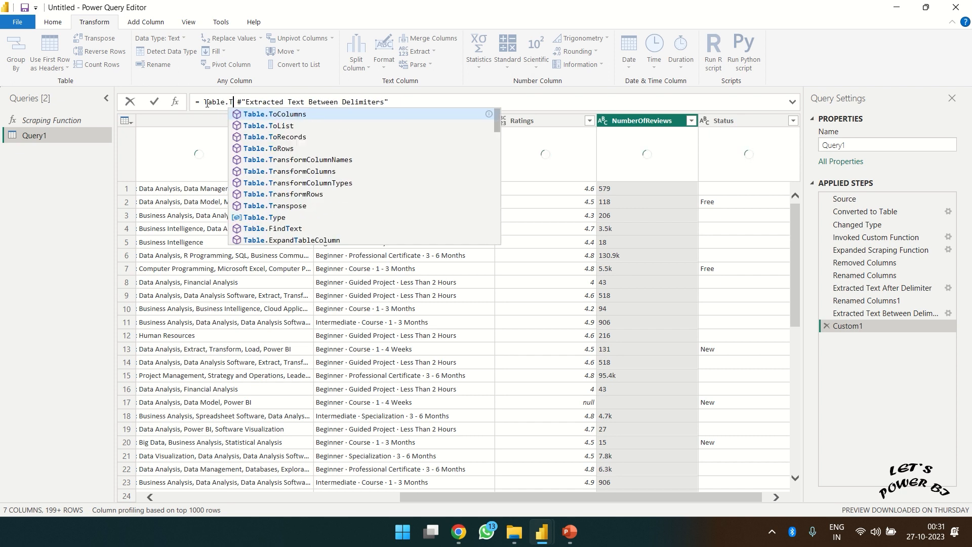
pyautogui.press('Down')
pyautogui.press('Down')
pyautogui.press('Down')
pyautogui.press('Down')
pyautogui.press('Down')
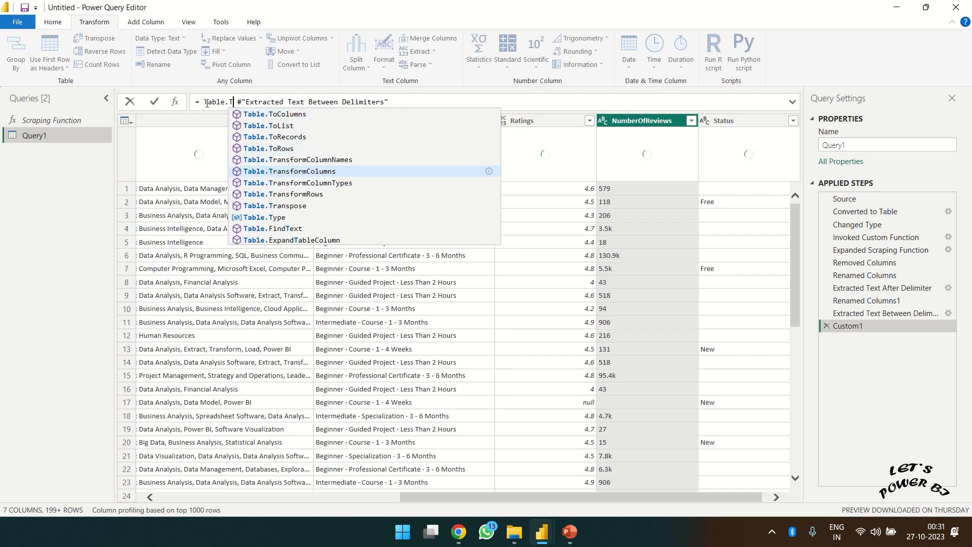
pyautogui.press('Tab')
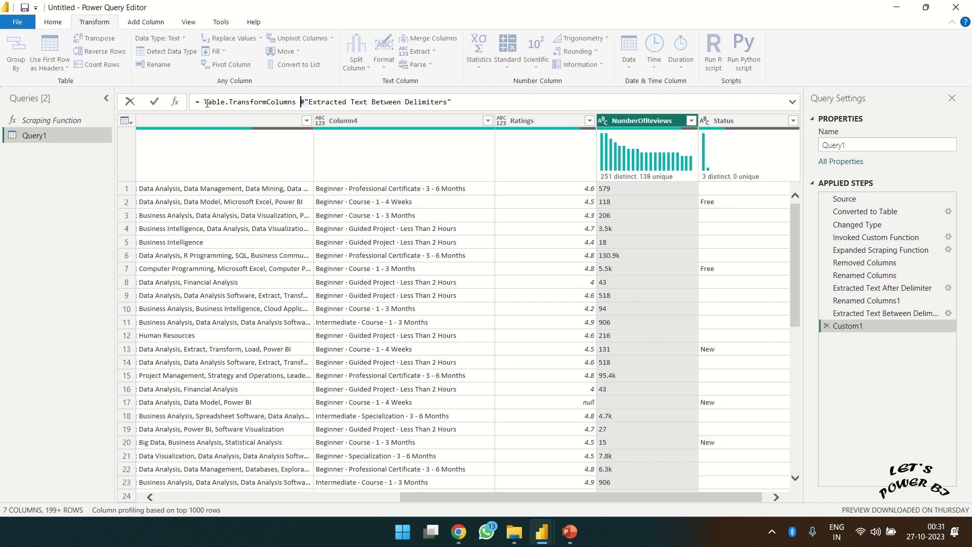
pyautogui.write('(')
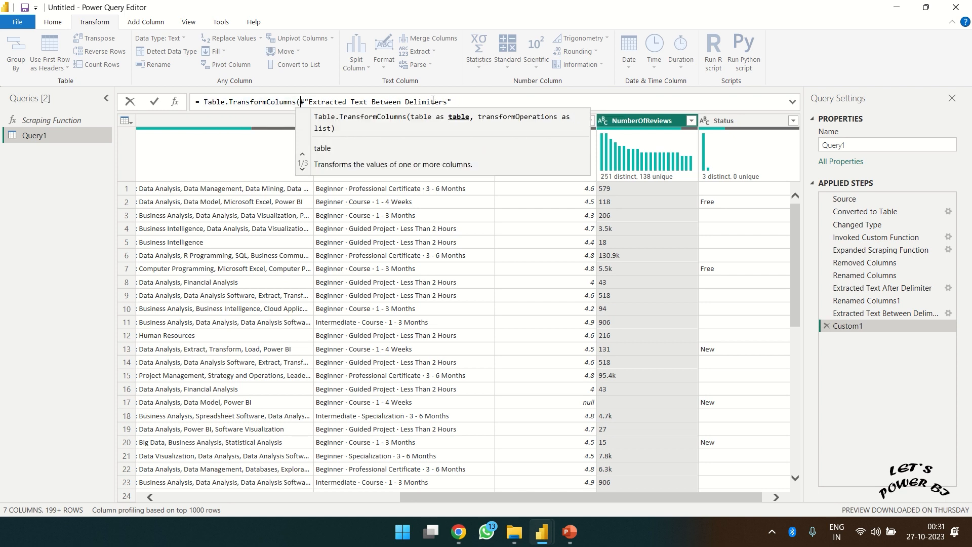
# - Reference the extraction step and add the {"NumberOfReviews", each if rule skeleton
pyautogui.moveTo(301, 101); pyautogui.dragTo(453, 102)
pyautogui.click(454, 103)
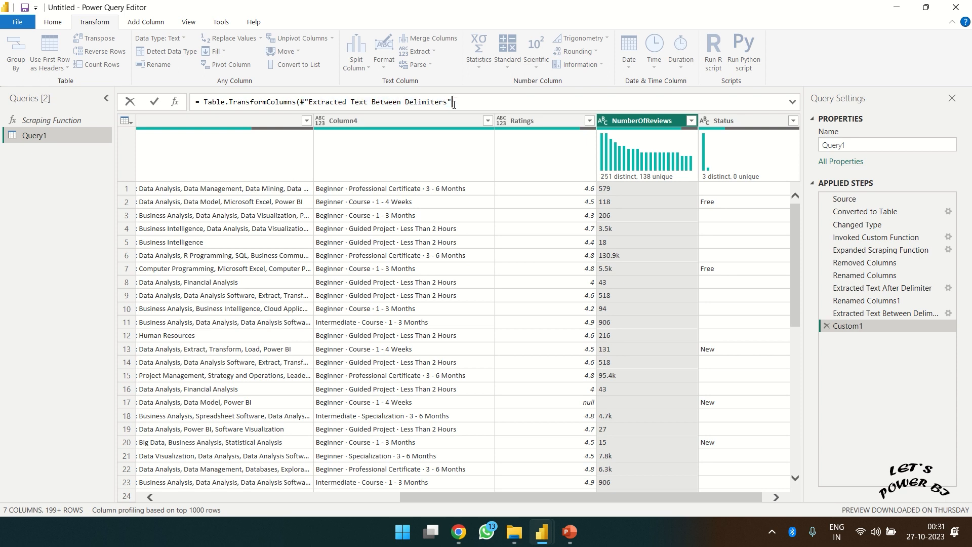
pyautogui.write(',')
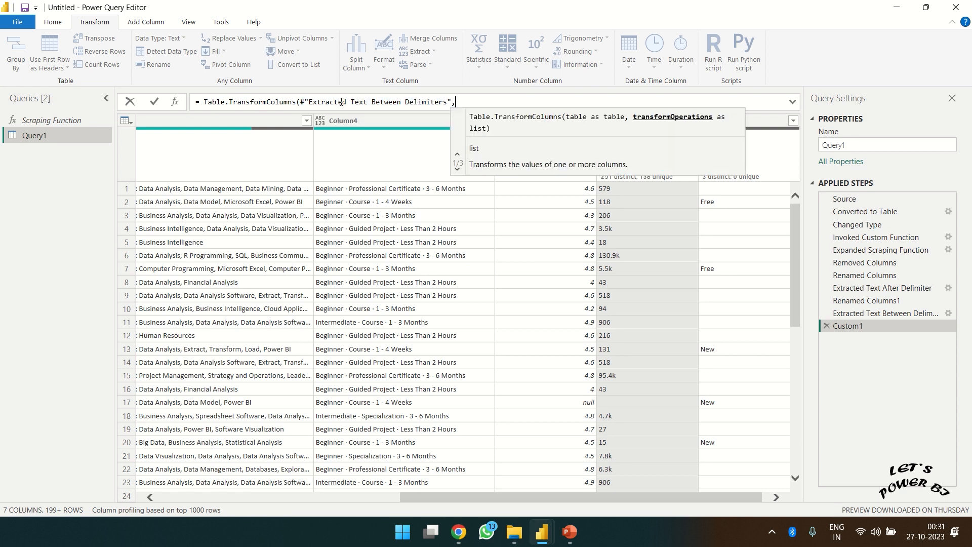
pyautogui.write(' {')
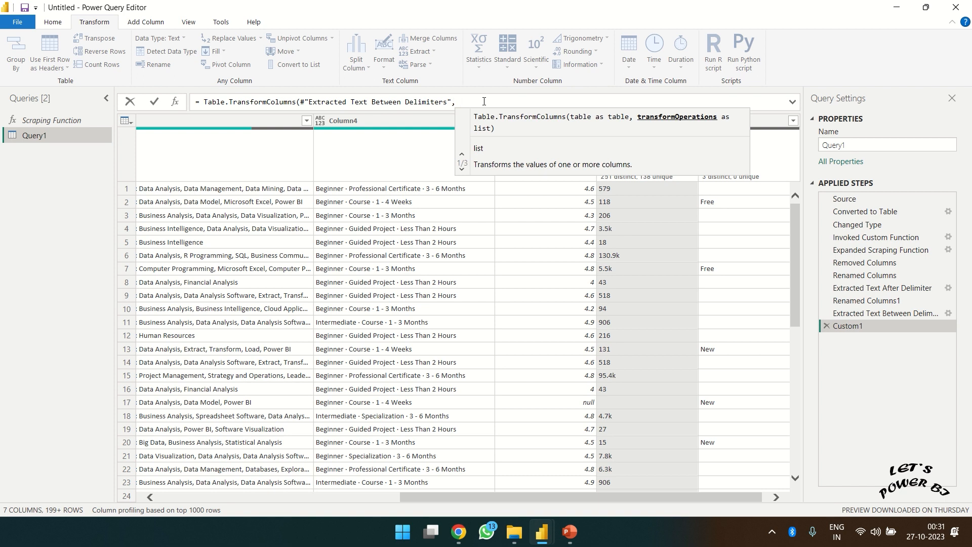
pyautogui.write('{')
pyautogui.press('Right')
pyautogui.press('Right')
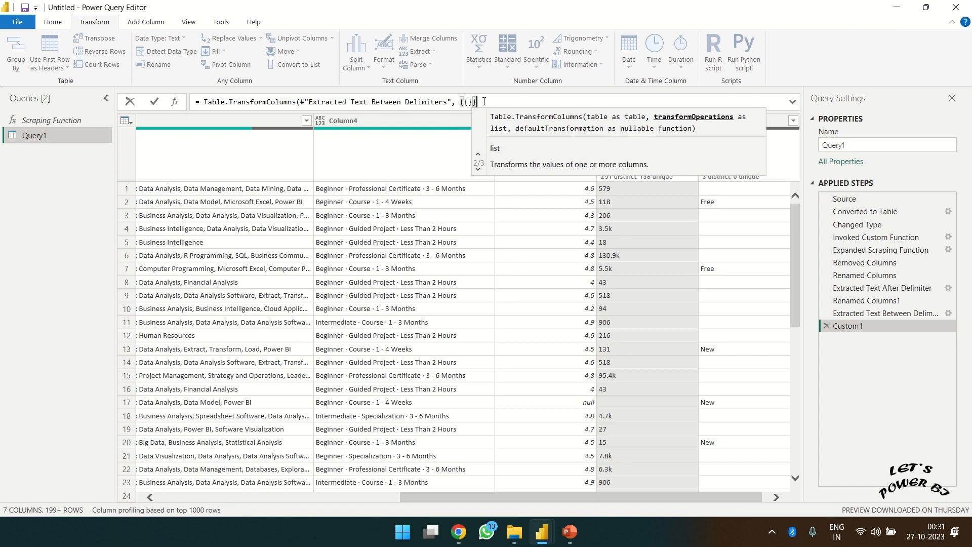
pyautogui.write(')')
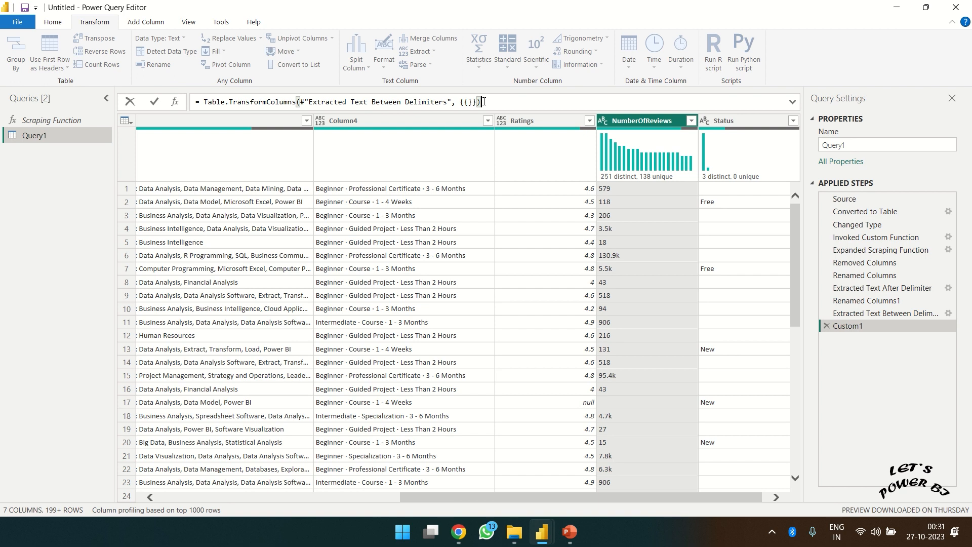
pyautogui.press('Left')
pyautogui.hotkey('shift', 'Return')
pyautogui.hotkey('shift', 'Return')
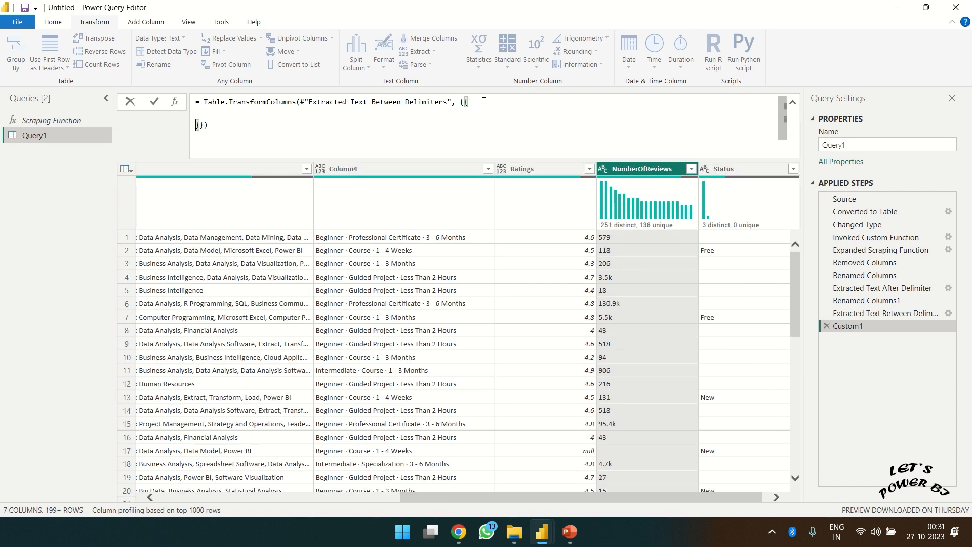
pyautogui.press('Up')
pyautogui.write('"NumberOfReviews')
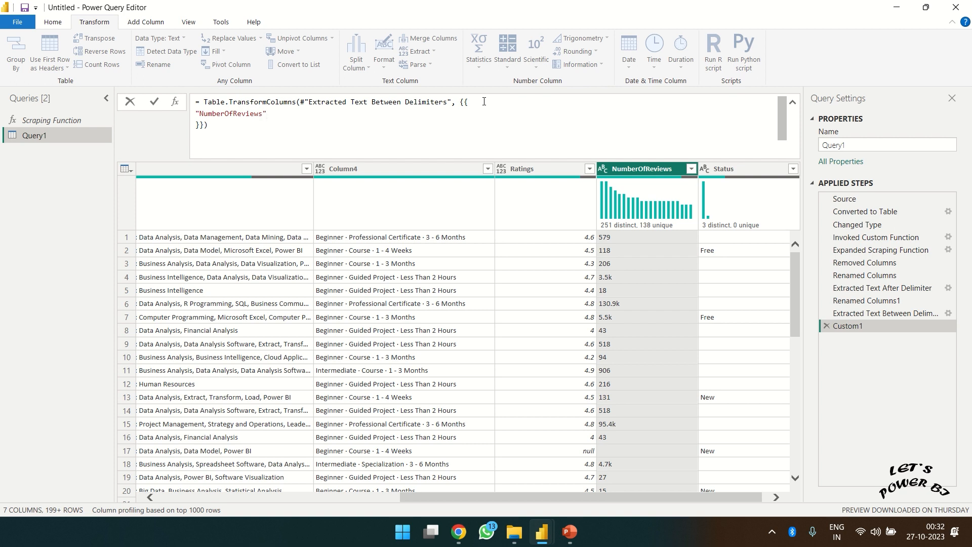
pyautogui.write('",')
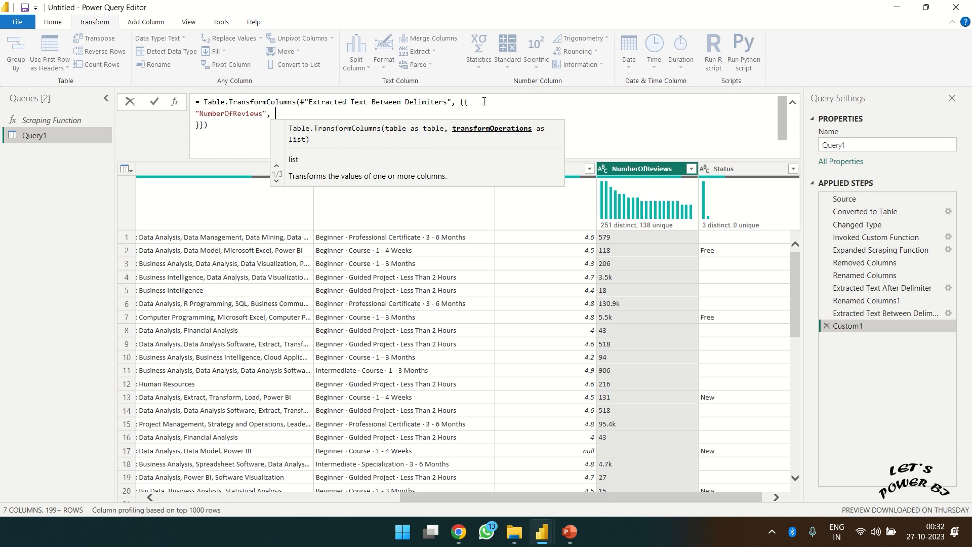
pyautogui.hotkey('shift', 'Return')
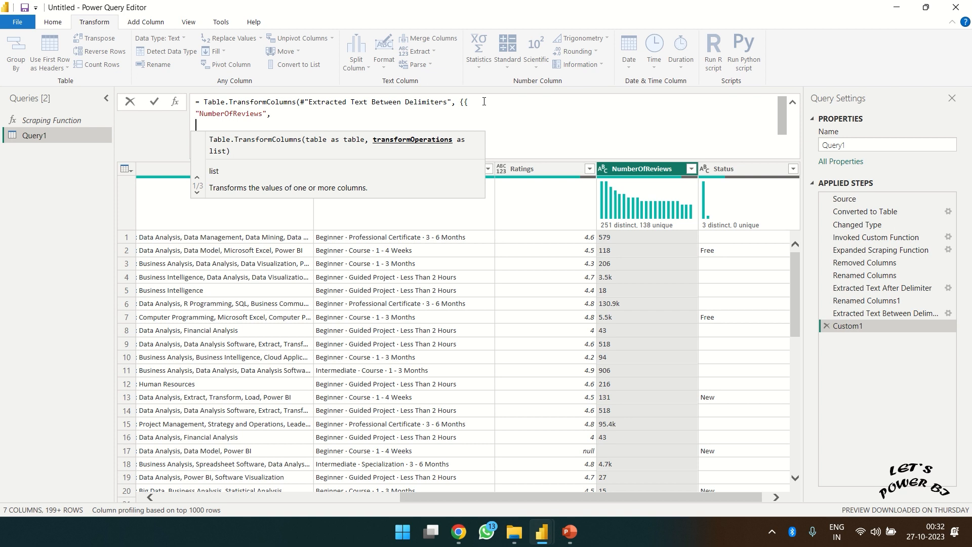
pyautogui.write('each ')
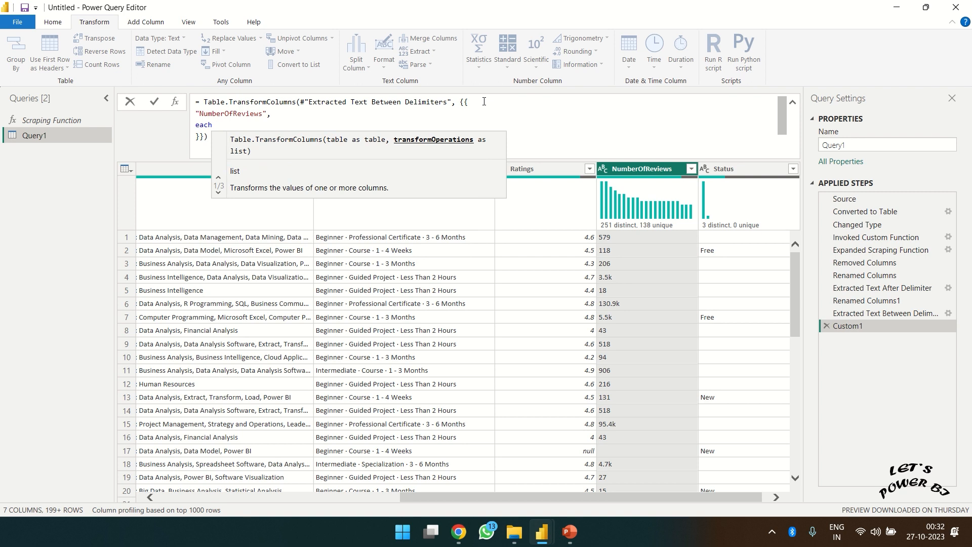
pyautogui.write('if')
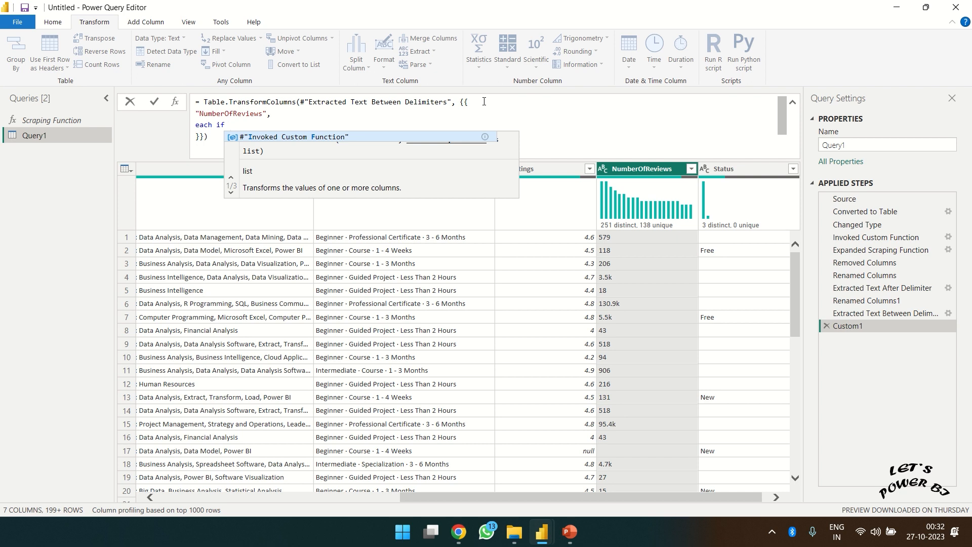
# - Type the condition Text.Contains(_,"k") = true then after each if
pyautogui.write('(')
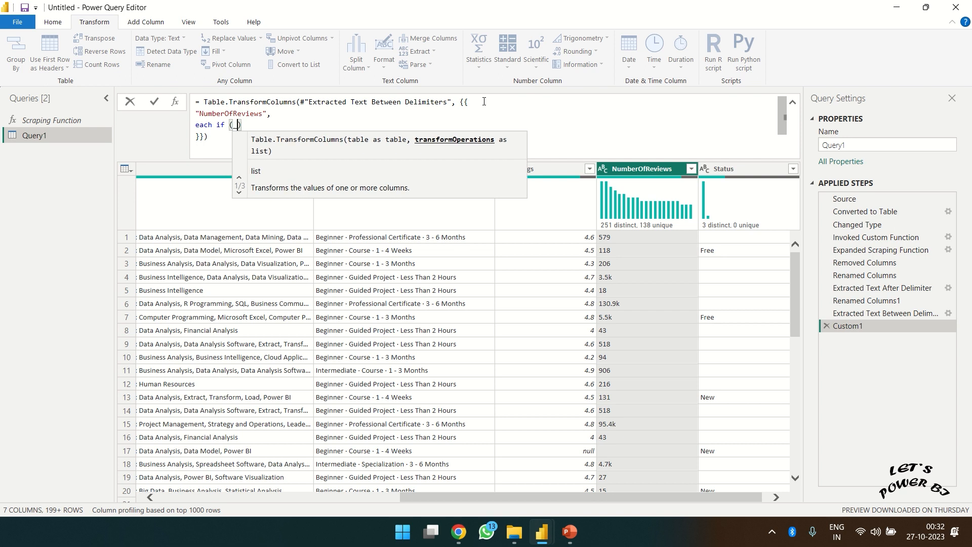
pyautogui.press('BackSpace')
pyautogui.press('BackSpace')
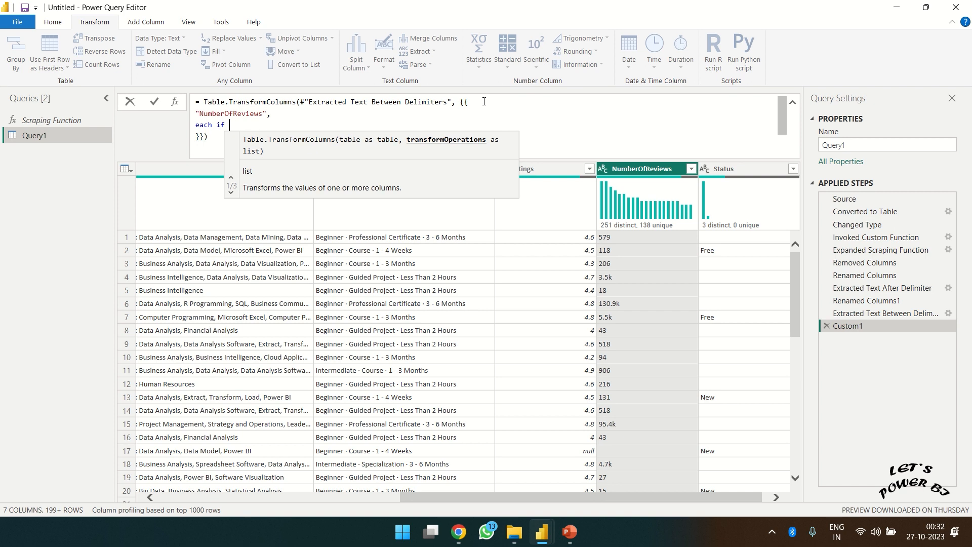
pyautogui.write('Te')
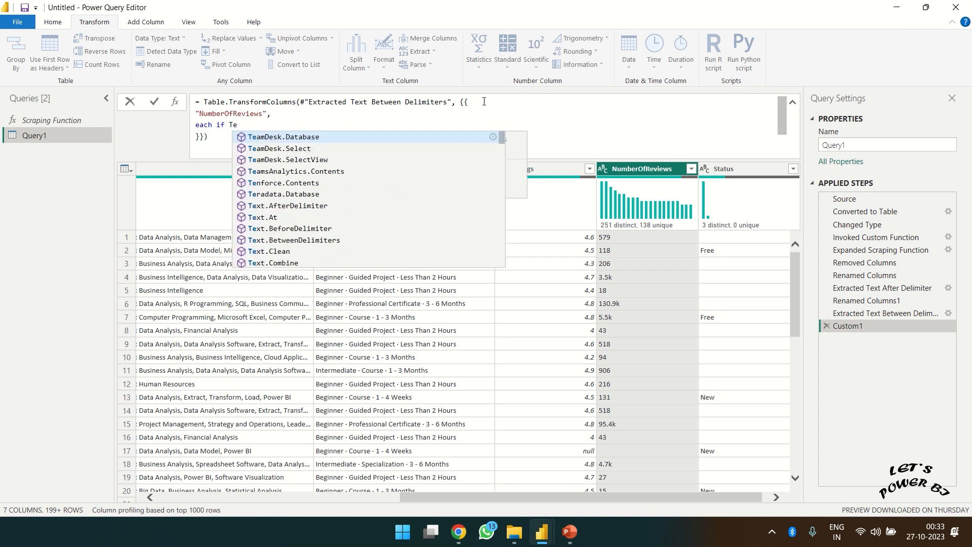
pyautogui.write('xt.')
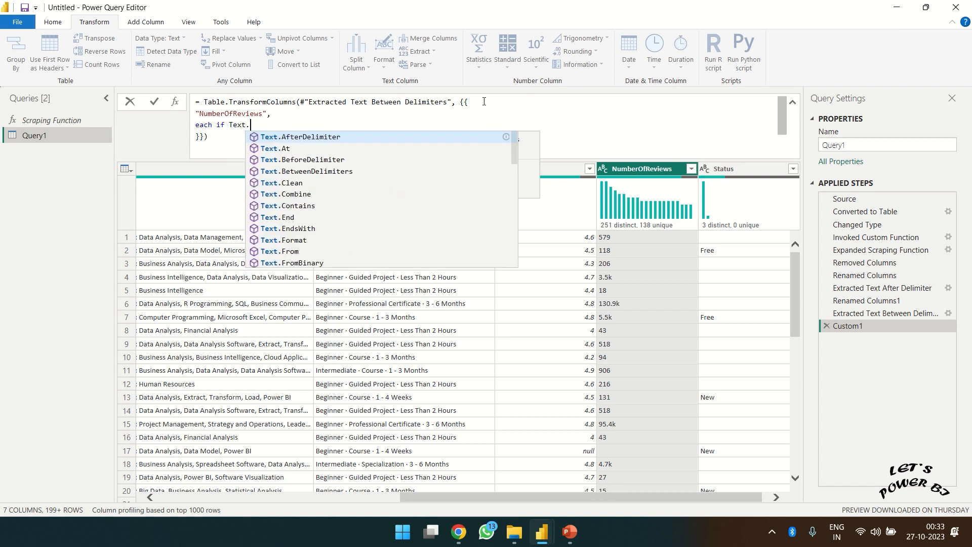
pyautogui.write('Co')
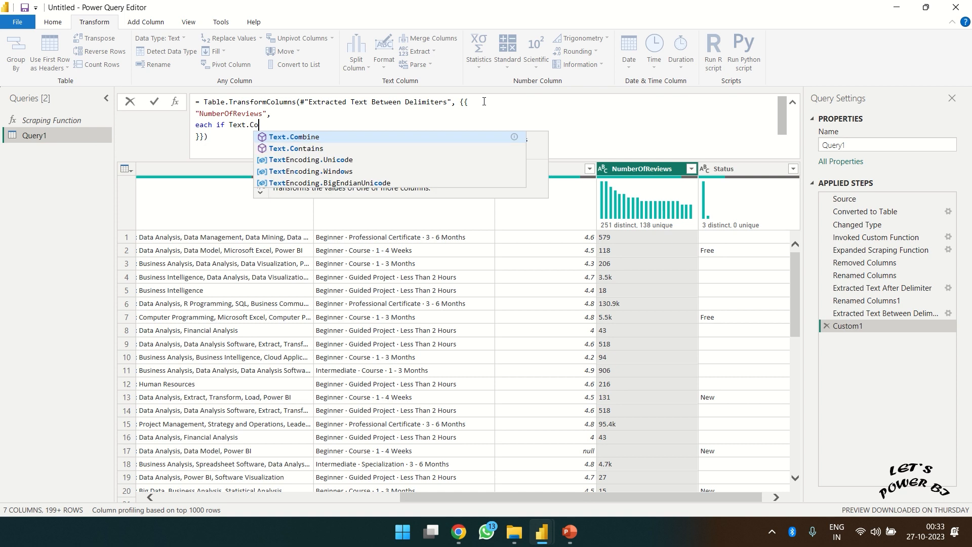
pyautogui.press('BackSpace')
pyautogui.write('on')
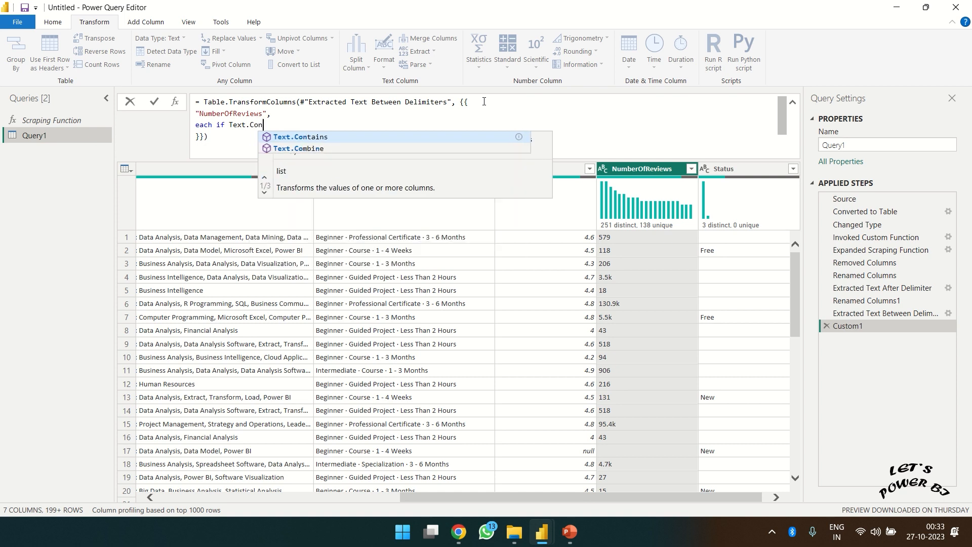
pyautogui.press('Tab')
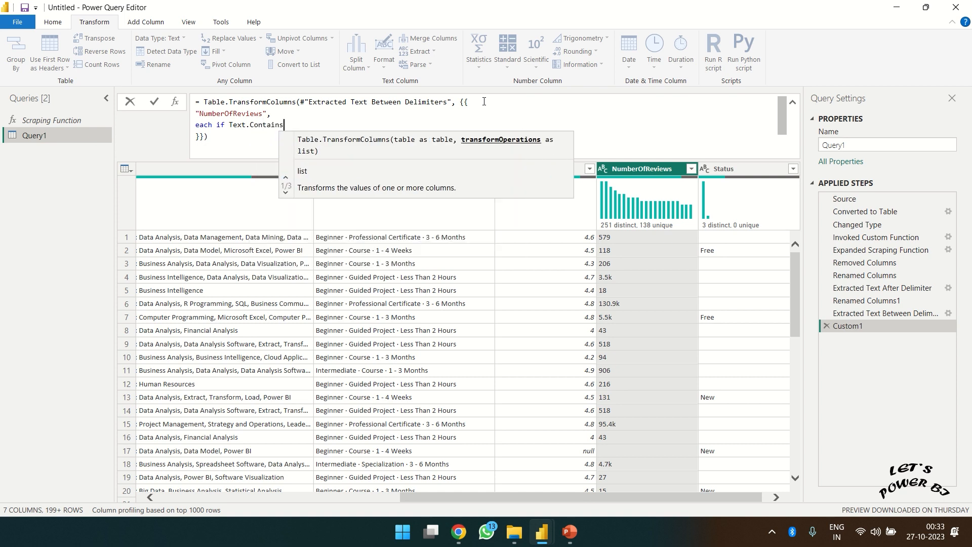
pyautogui.write('(')
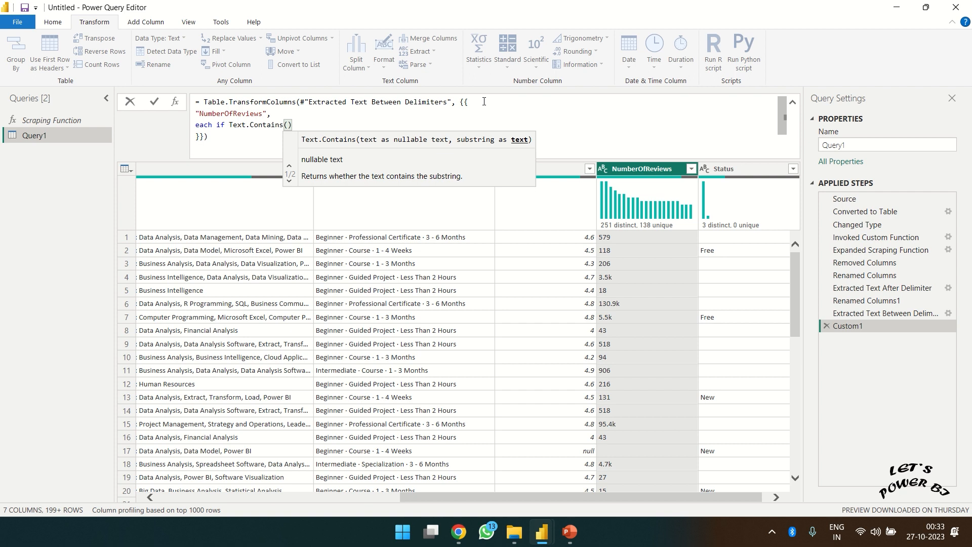
pyautogui.write('_')
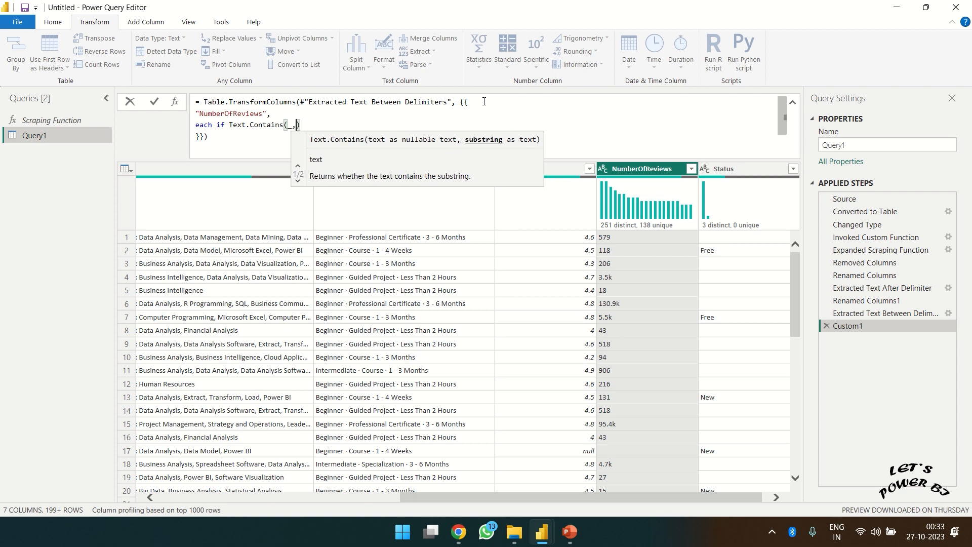
pyautogui.write(',"k")')
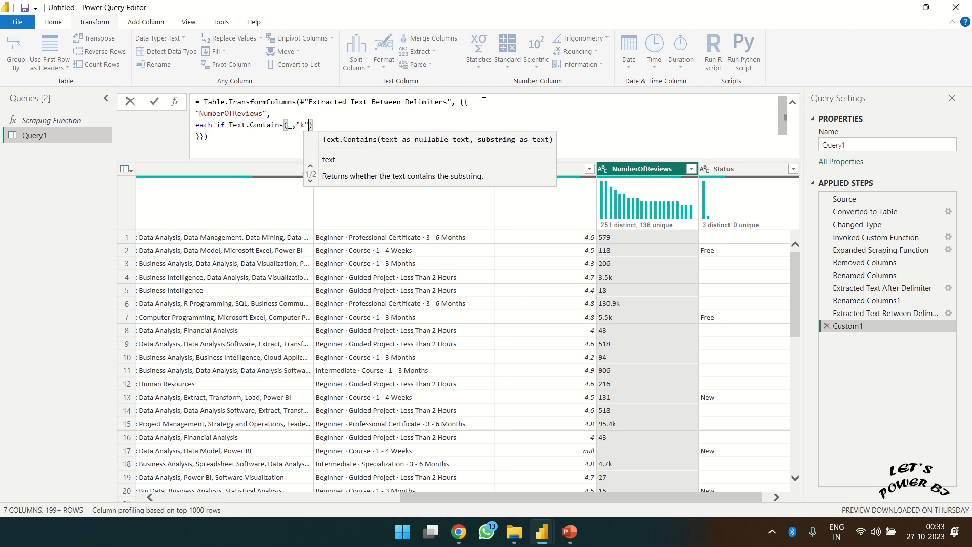
pyautogui.write(' = ')
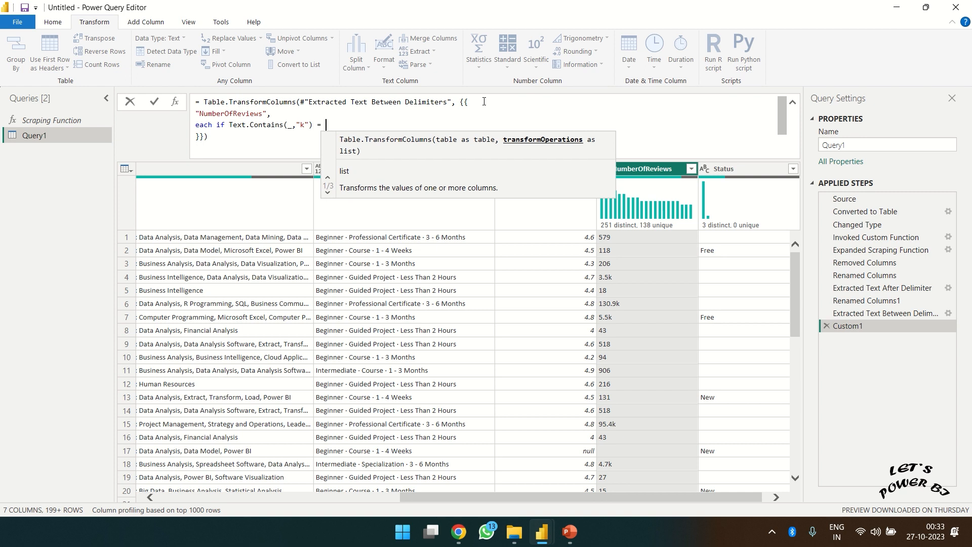
pyautogui.write('true then')
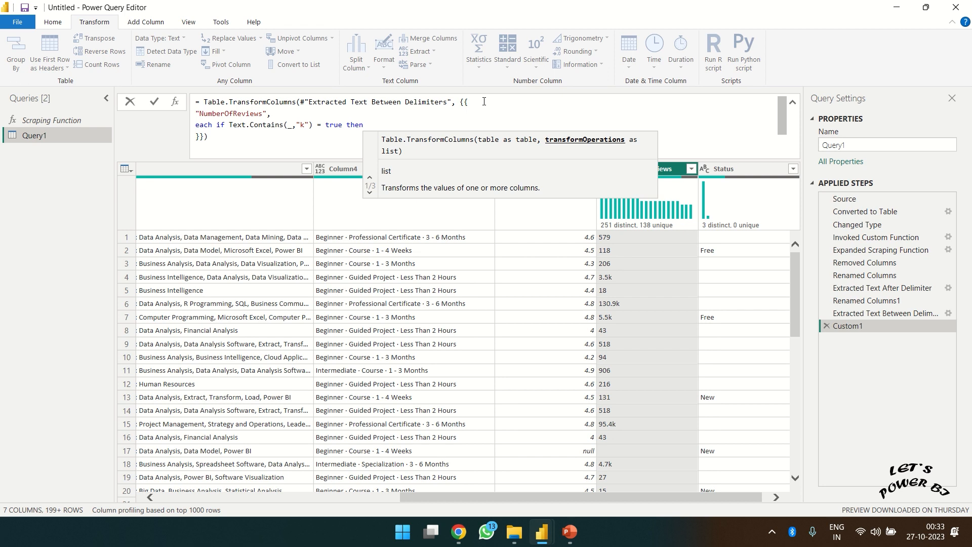
pyautogui.write('Tex')
pyautogui.press('BackSpace')
pyautogui.press('BackSpace')
pyautogui.press('BackSpace')
pyautogui.click(266, 128)
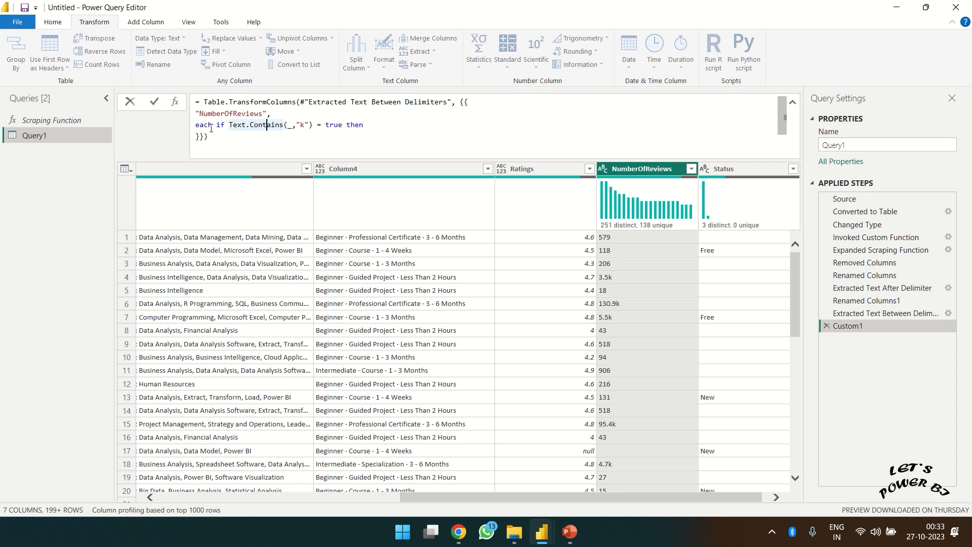
pyautogui.moveTo(279, 127)
pyautogui.click(288, 126)
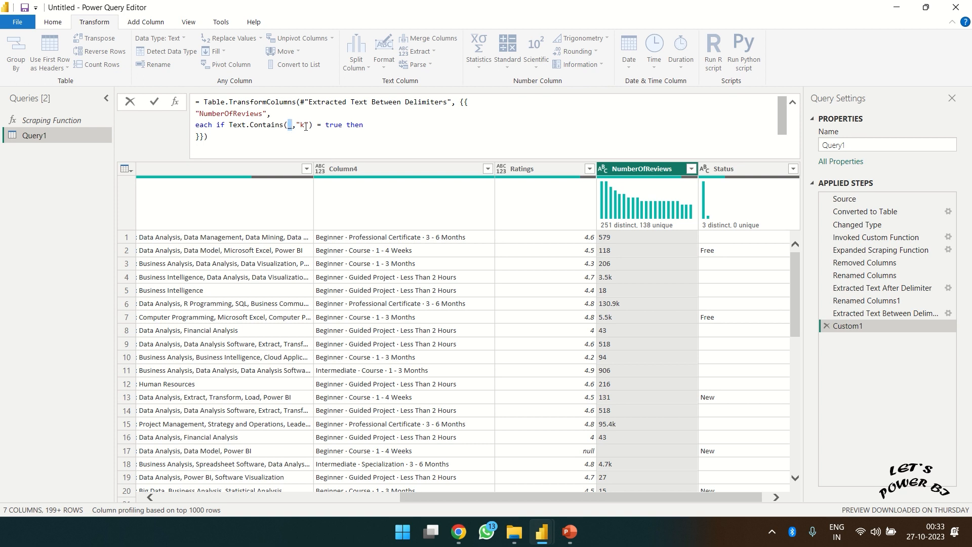
pyautogui.moveTo(308, 127)
pyautogui.mouseDown()
pyautogui.moveTo(296, 125)
pyautogui.moveTo(326, 127)
pyautogui.mouseUp()
pyautogui.click(369, 127)
# - Enter Text.Select(_, {".","0".."9"}) as the true branch after then
pyautogui.write('Text')
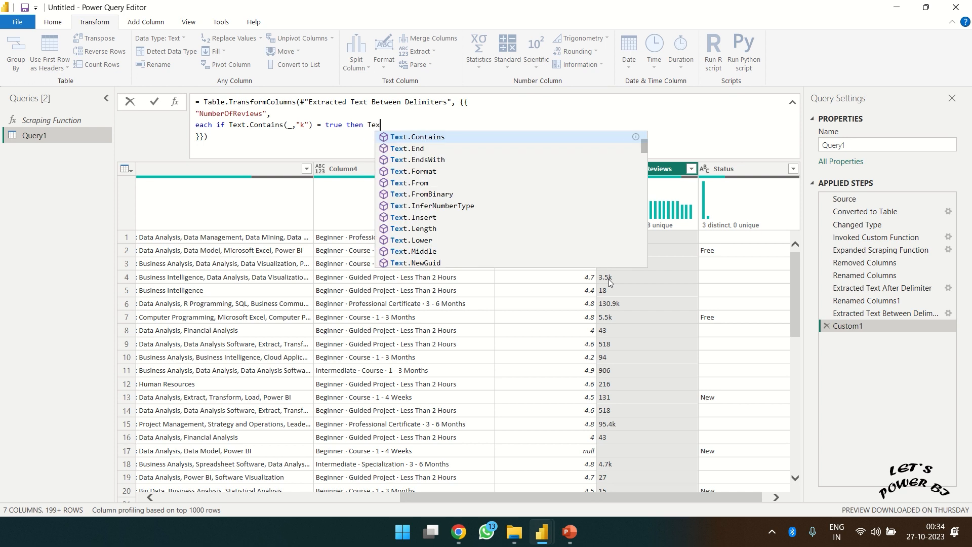
pyautogui.write('.se')
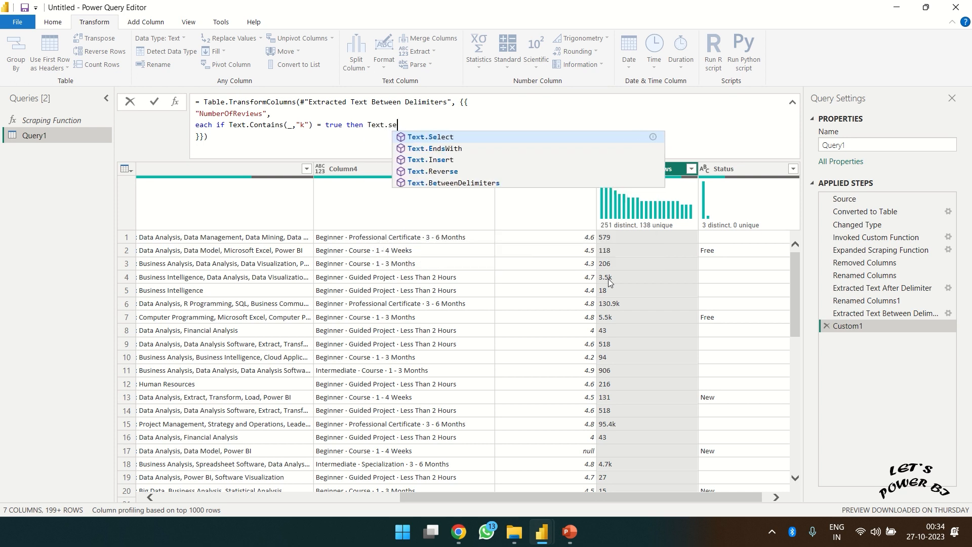
pyautogui.press('Tab')
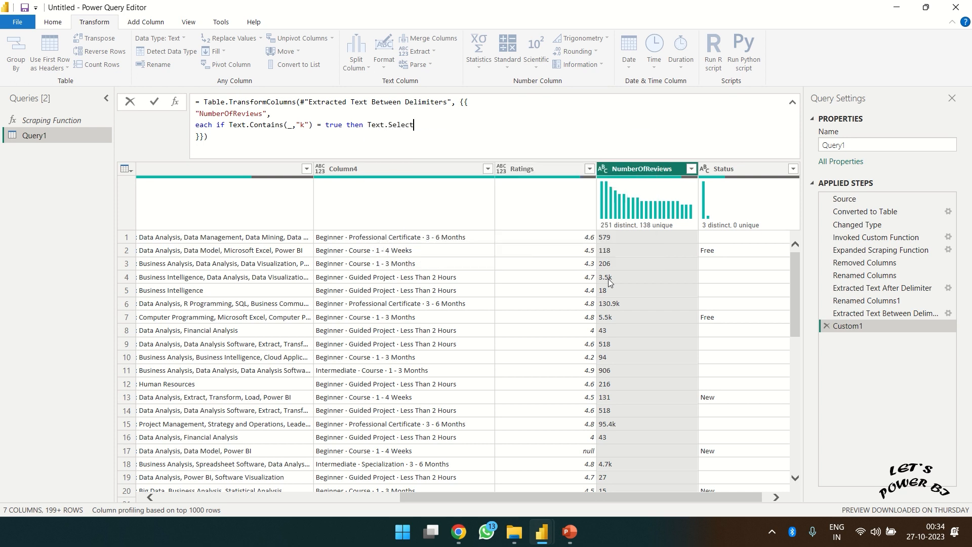
pyautogui.write('(')
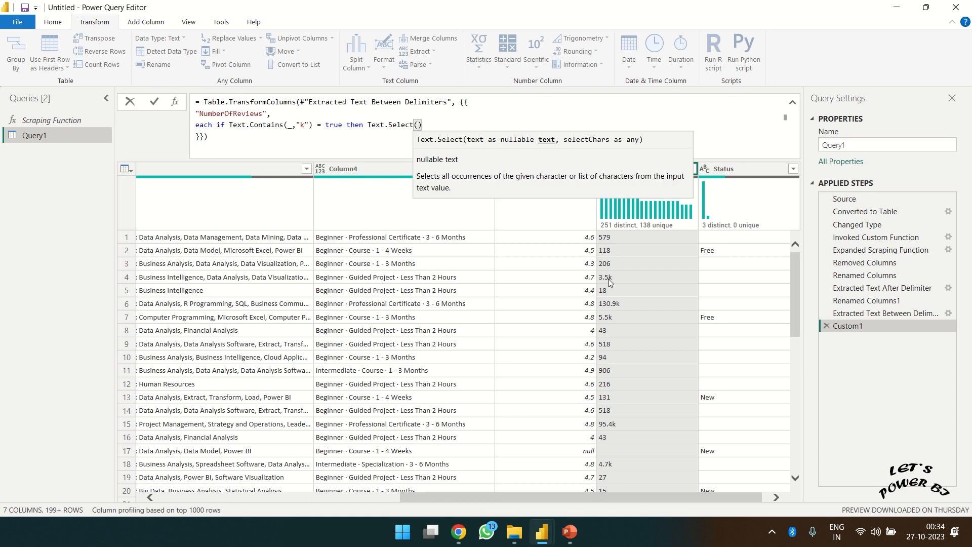
pyautogui.write('_')
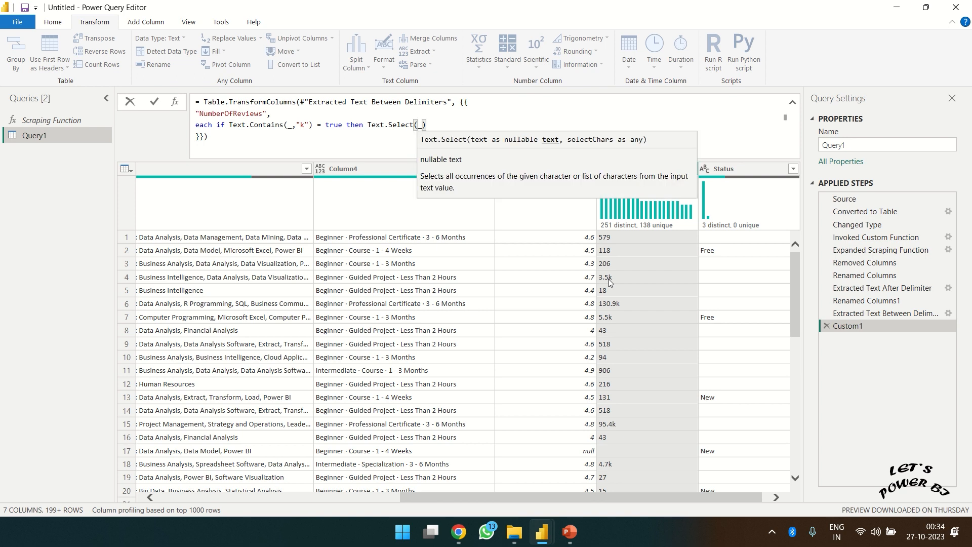
pyautogui.write(', ')
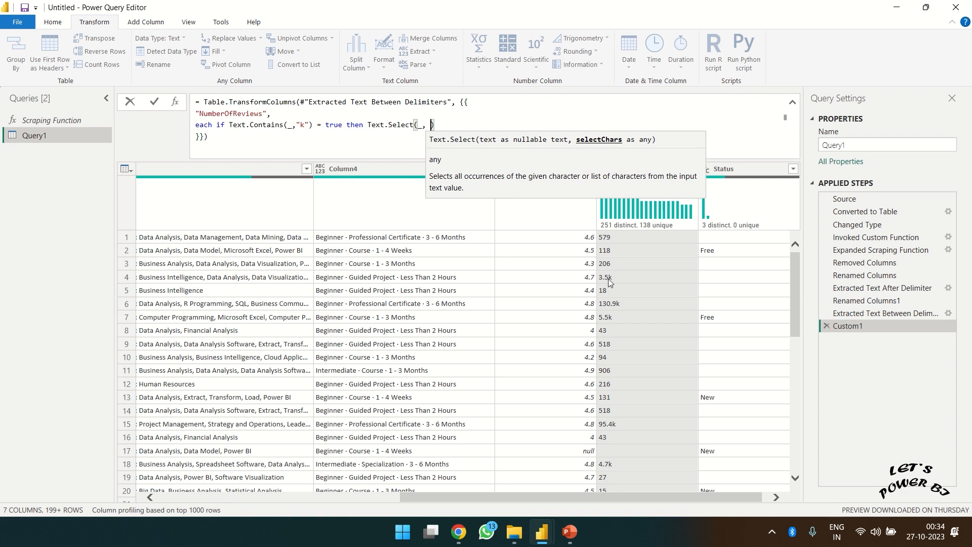
pyautogui.write('{')
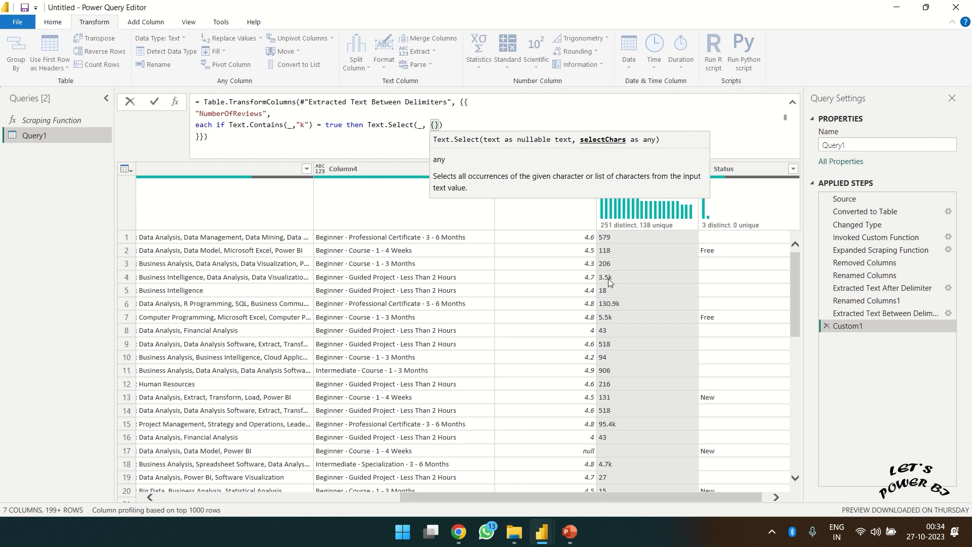
pyautogui.write('"')
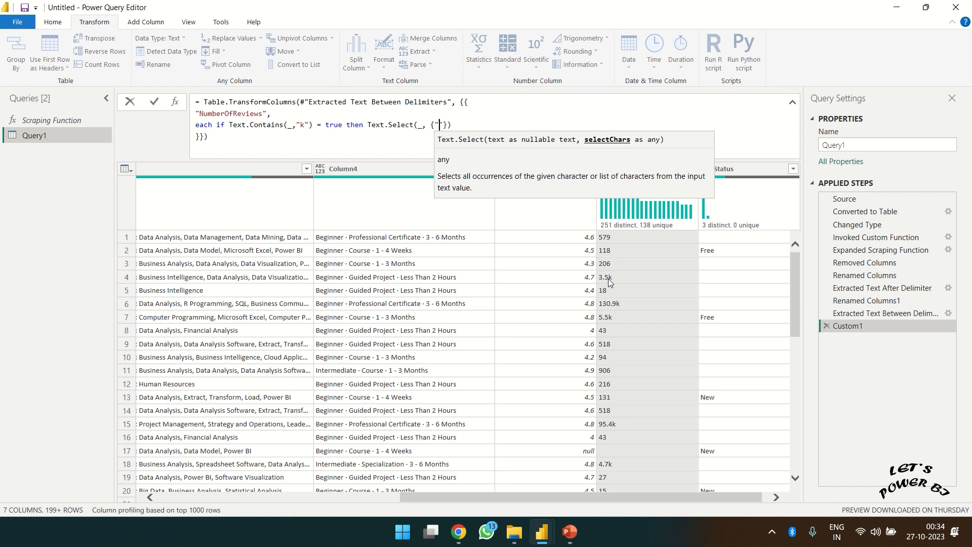
pyautogui.write('.')
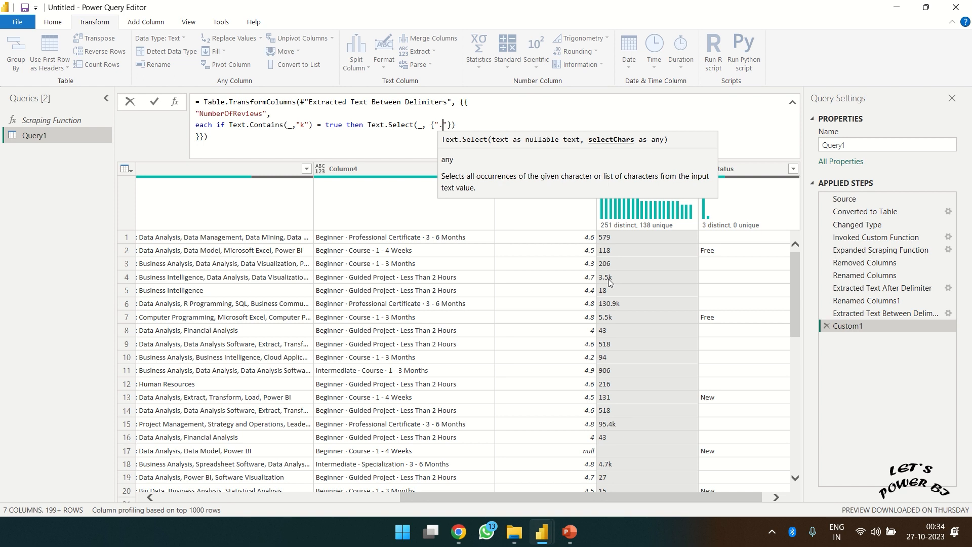
pyautogui.press('Right')
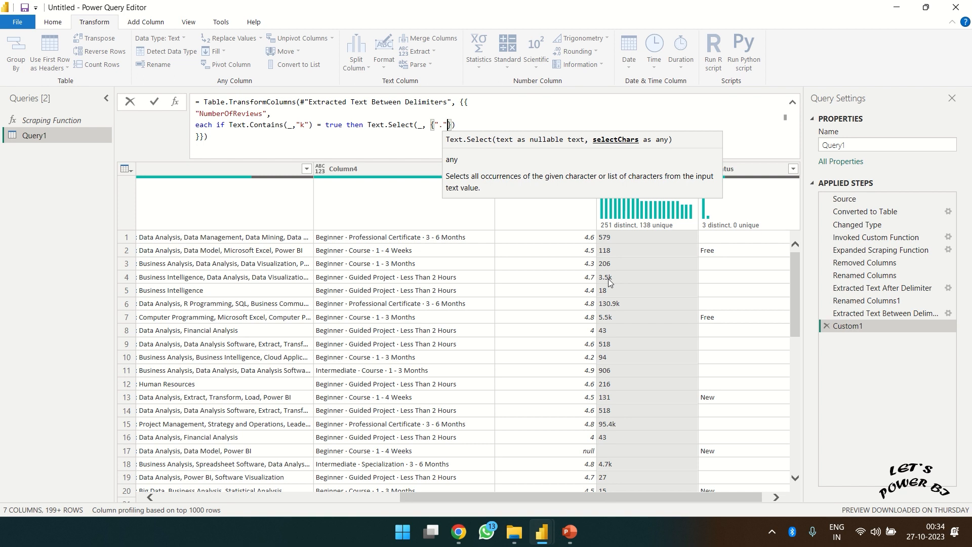
pyautogui.write(',')
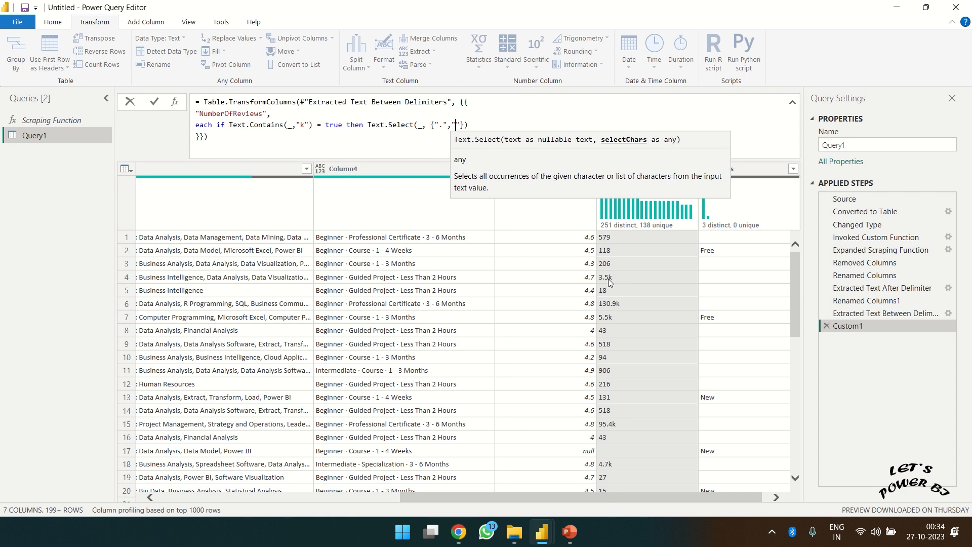
pyautogui.write('"0')
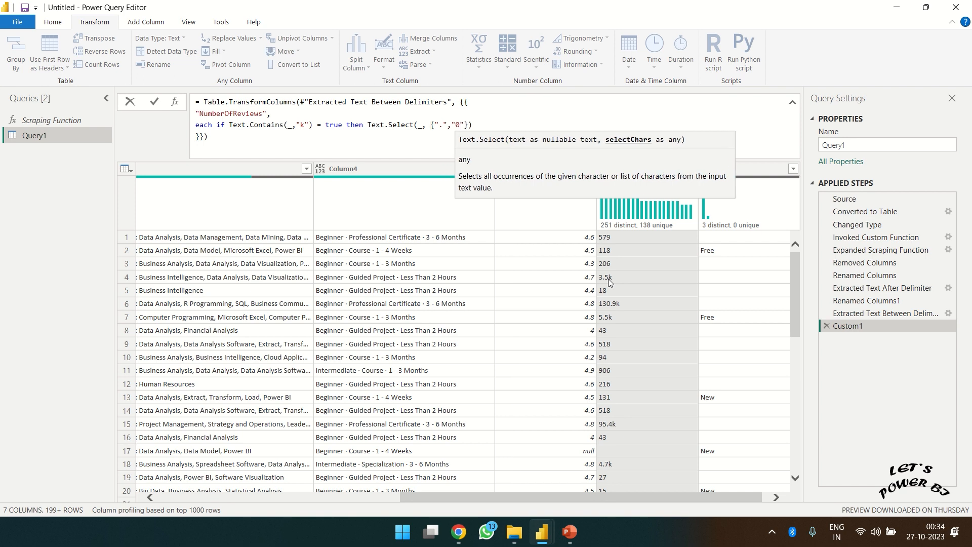
pyautogui.press('Right')
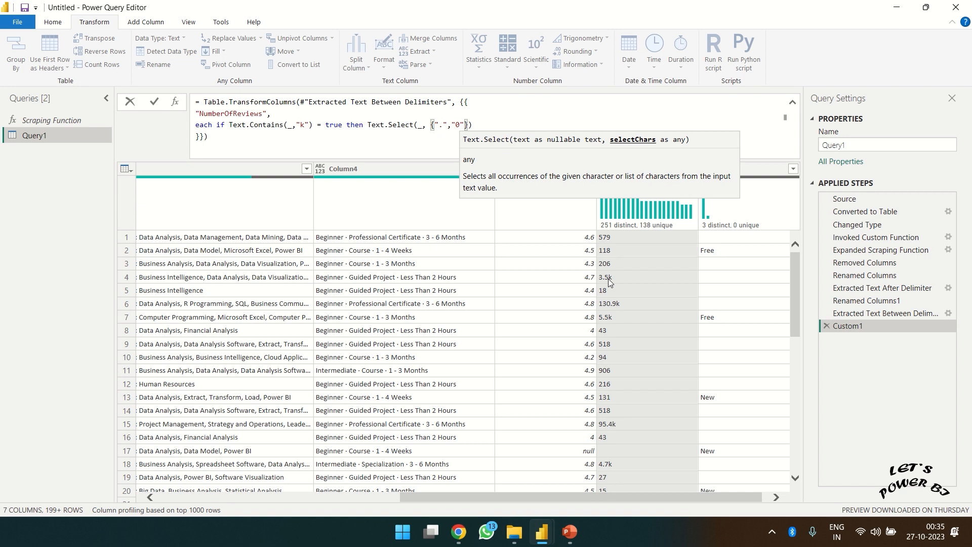
pyautogui.write('..""')
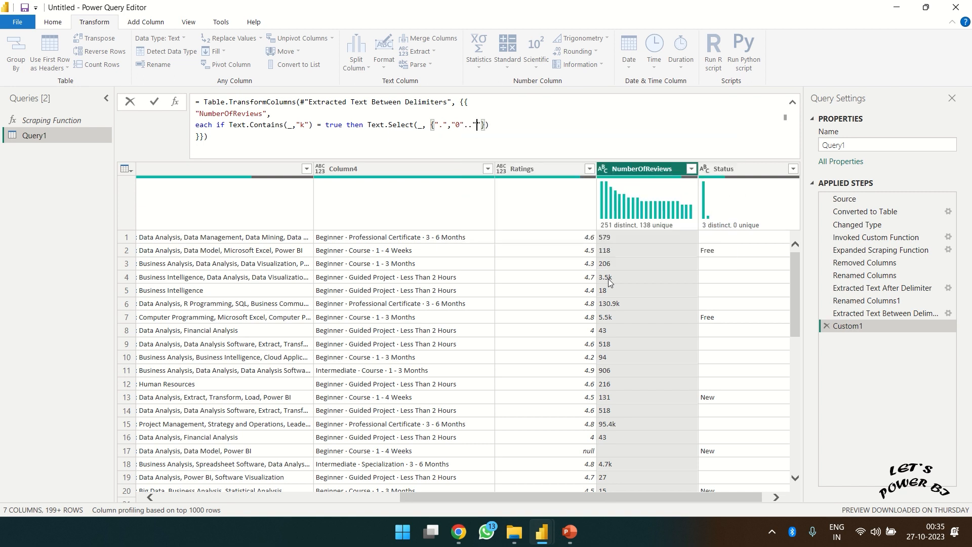
pyautogui.write('9')
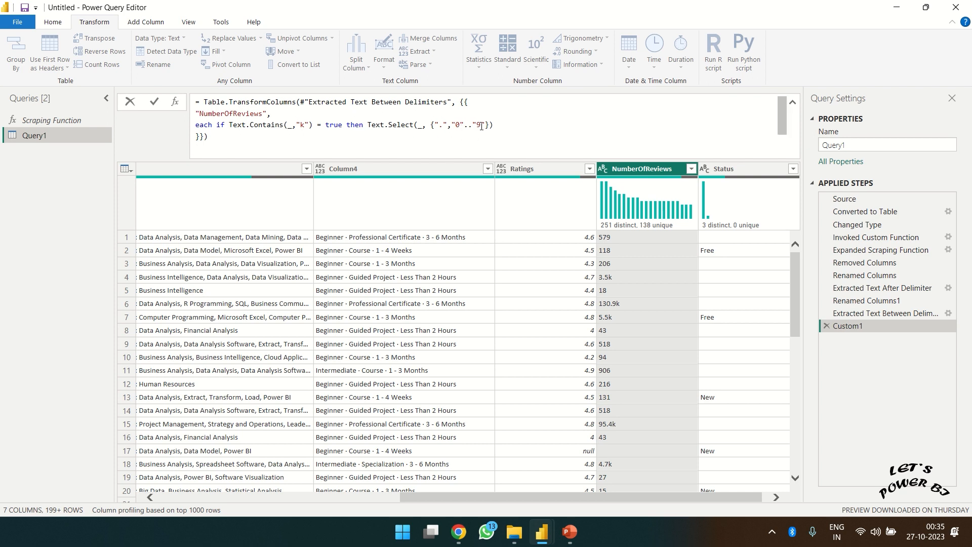
pyautogui.write(')')
pyautogui.moveTo(368, 125)
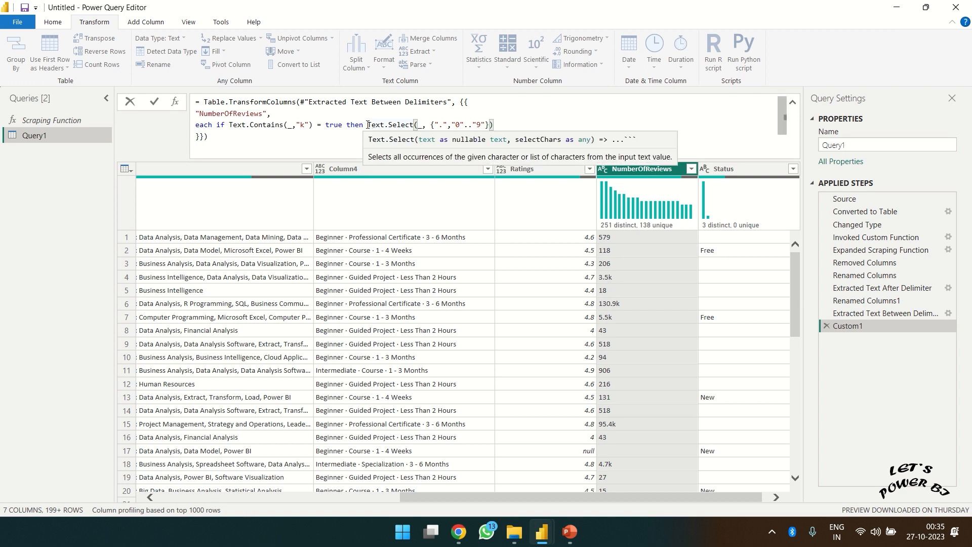
# - Wrap Text.Select in Number.FromText(...) * 1000 and begin the else branch
pyautogui.click(371, 125)
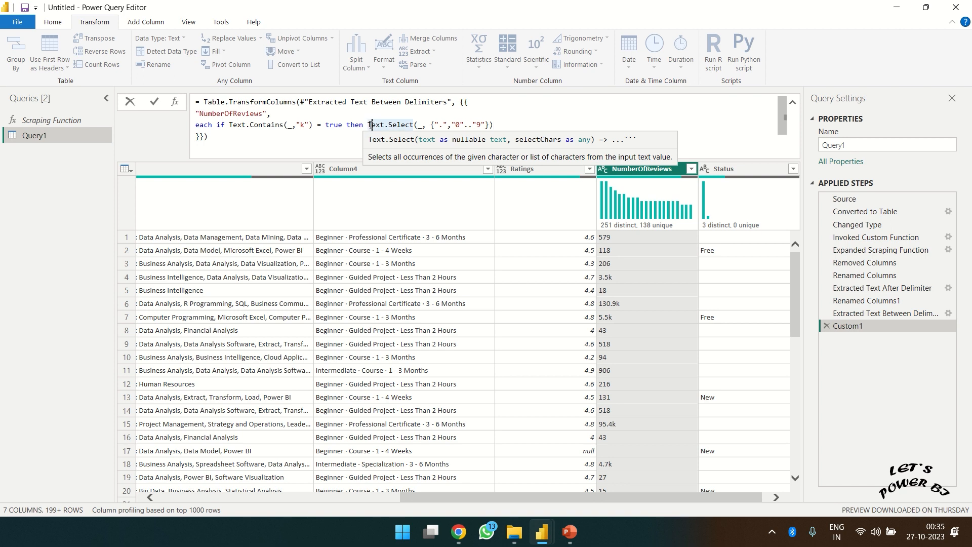
pyautogui.write('N')
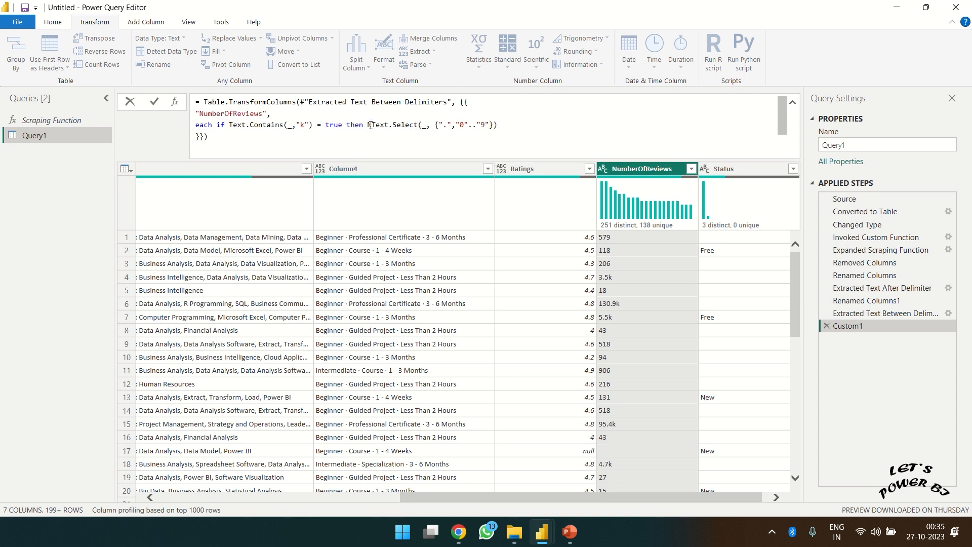
pyautogui.write('Umber')
pyautogui.press('Left')
pyautogui.write('.fr')
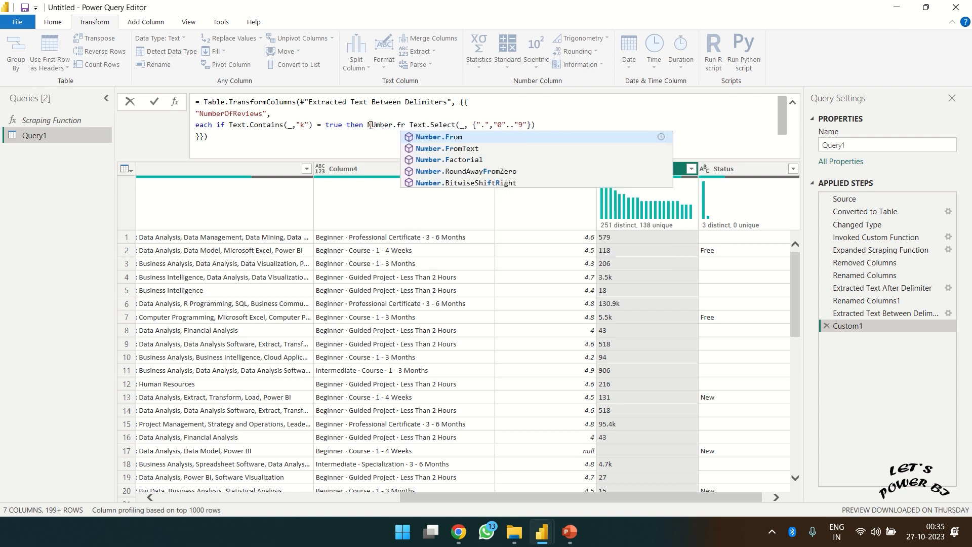
pyautogui.write('om')
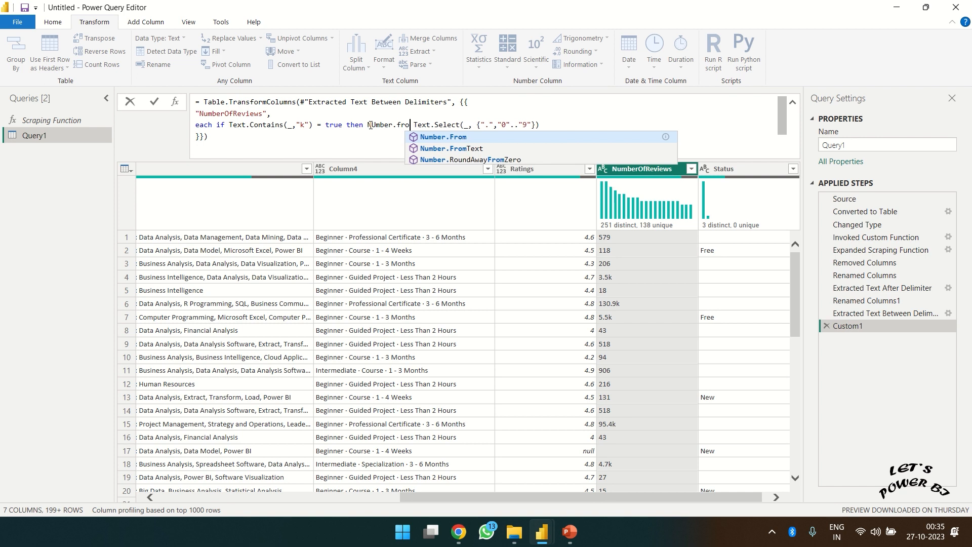
pyautogui.press('Down')
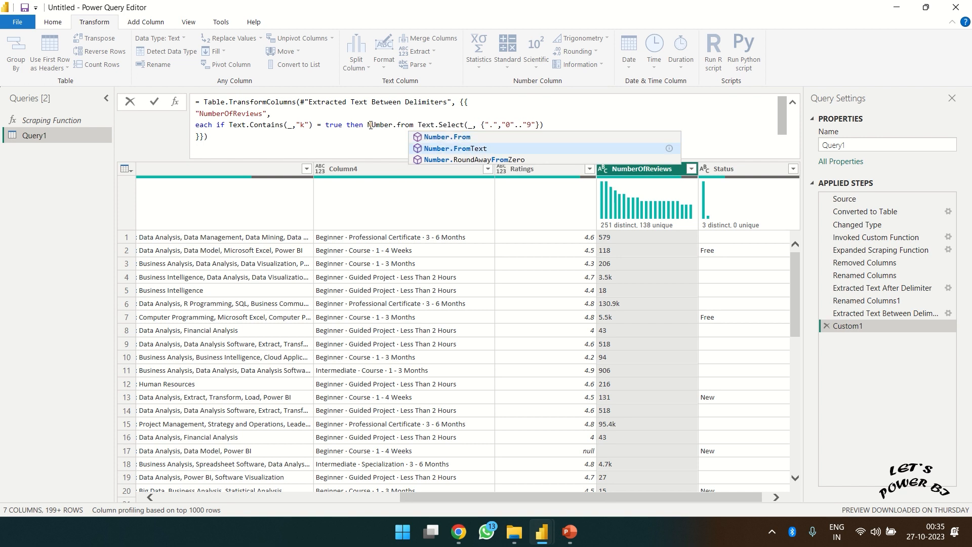
pyautogui.press('Tab')
pyautogui.press('Right')
pyautogui.press('BackSpace')
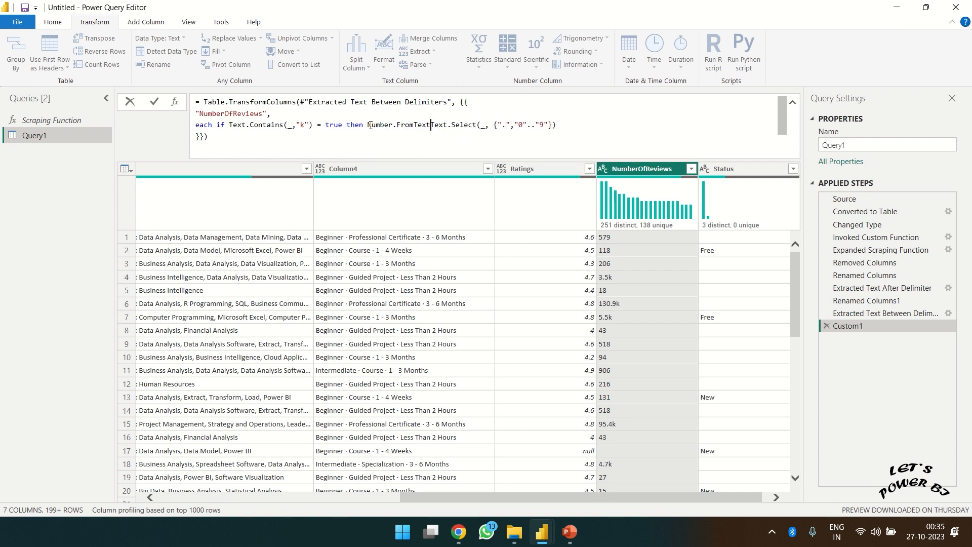
pyautogui.write('(')
pyautogui.press('Right')
pyautogui.press('Right')
pyautogui.press('Right')
pyautogui.press('Right')
pyautogui.press('Right')
pyautogui.press('Right')
pyautogui.press('Right')
pyautogui.press('Right')
pyautogui.press('Right')
pyautogui.press('Right')
pyautogui.press('Right')
pyautogui.press('Right')
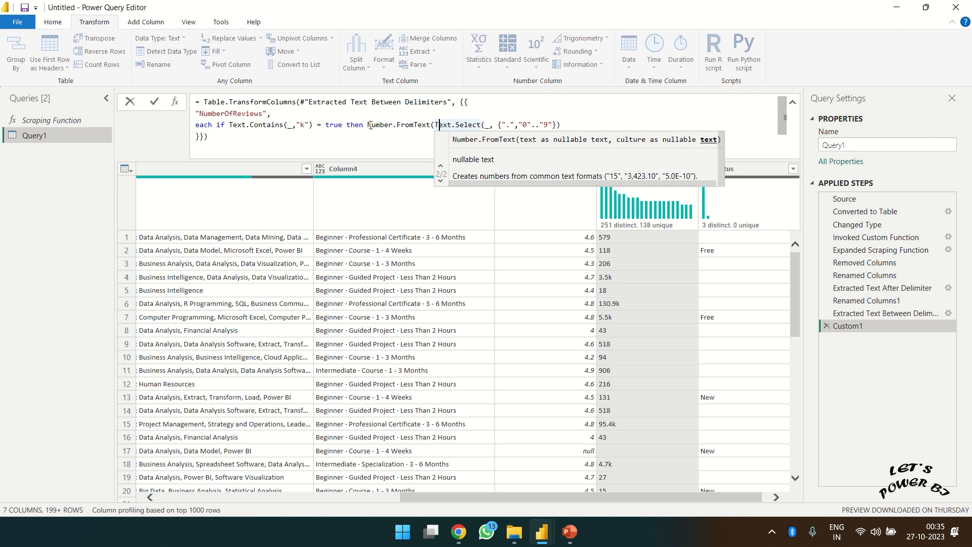
pyautogui.press('Right')
pyautogui.press('Right')
pyautogui.press('Right')
pyautogui.press('Right')
pyautogui.press('Right')
pyautogui.press('Right')
pyautogui.press('Right')
pyautogui.press('Right')
pyautogui.press('Right')
pyautogui.press('Right')
pyautogui.press('Right')
pyautogui.press('Right')
pyautogui.press('Right')
pyautogui.press('Right')
pyautogui.press('Right')
pyautogui.press('Right')
pyautogui.press('Right')
pyautogui.press('Right')
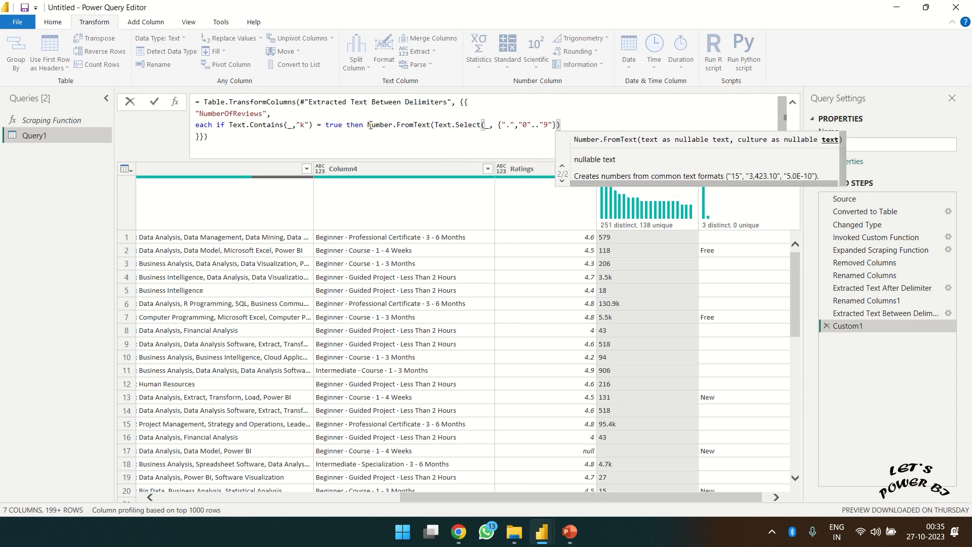
pyautogui.write(') *')
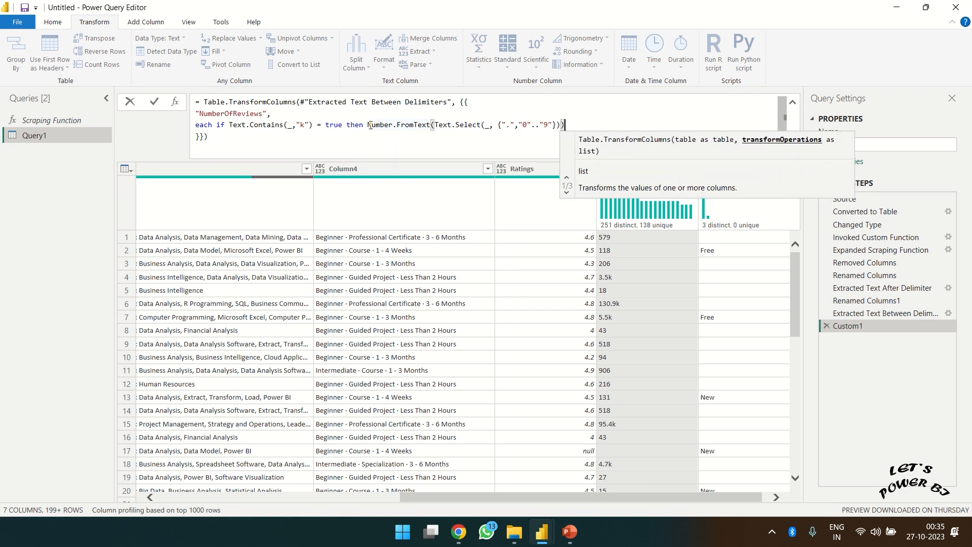
pyautogui.write(' 1000 e')
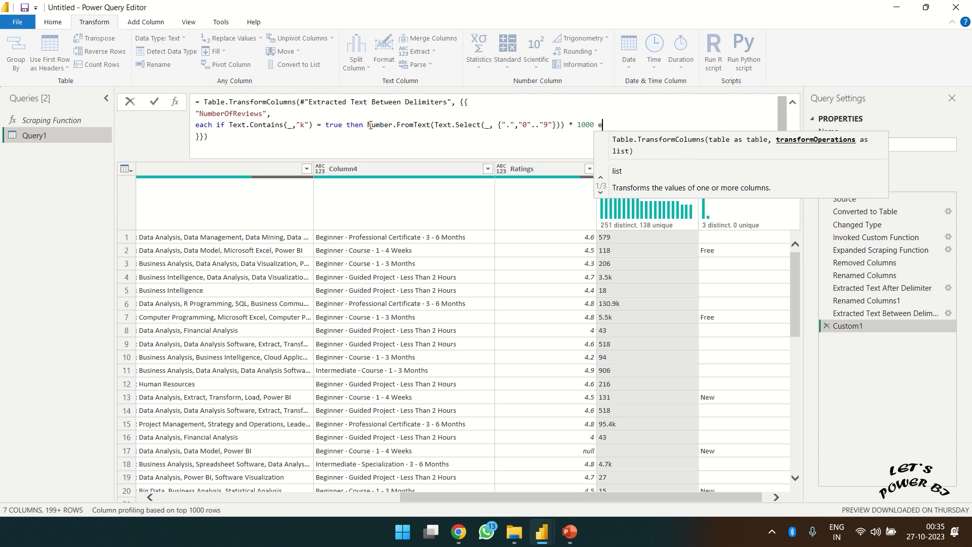
pyautogui.write('lse')
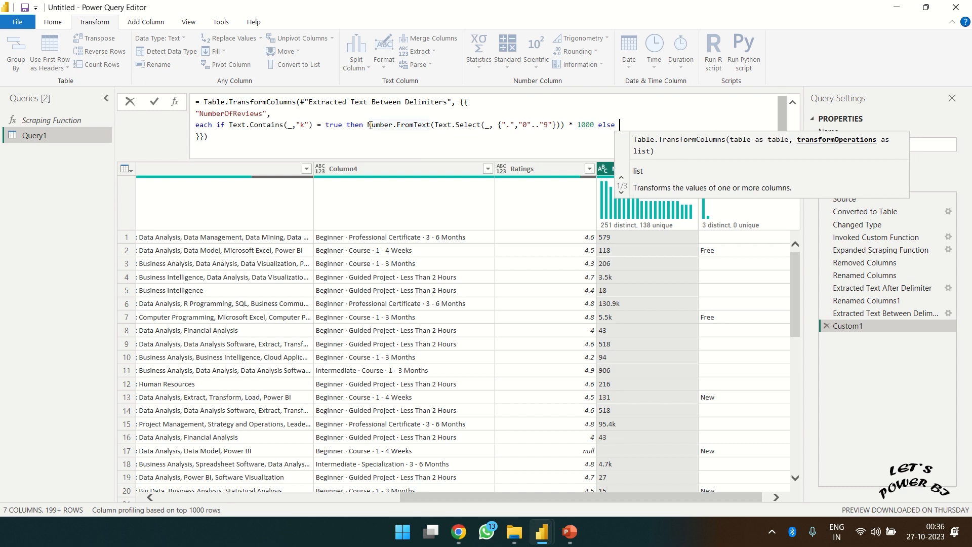
# - Finish the formula with else _ and type number, then commit Custom1
pyautogui.write('_')
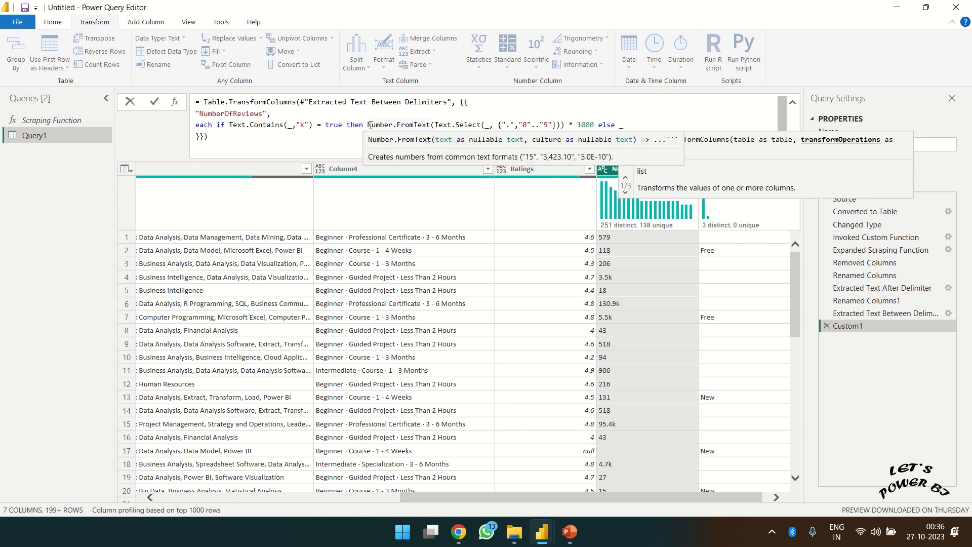
pyautogui.write(',')
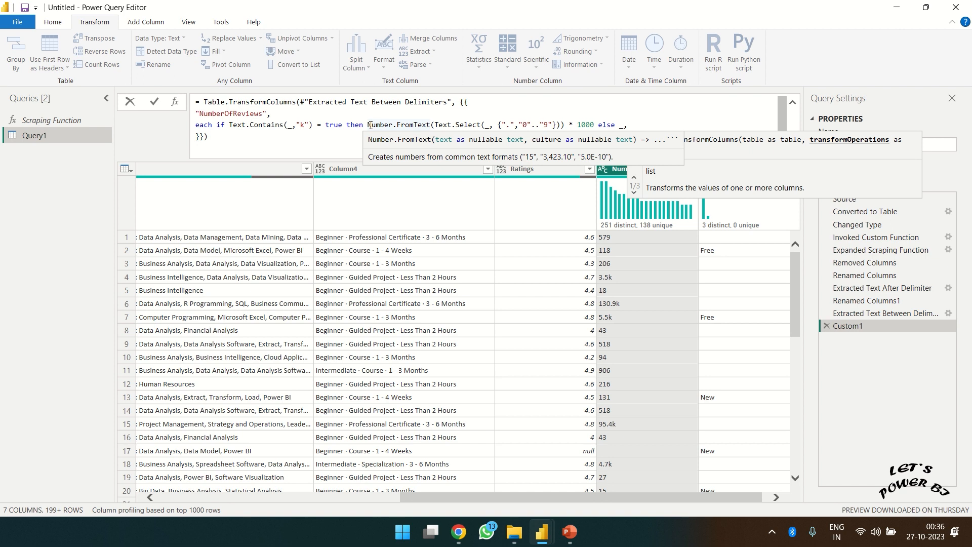
pyautogui.press('Left')
pyautogui.press('Left')
pyautogui.press('Left')
pyautogui.press('Left')
pyautogui.press('Left')
pyautogui.press('Left')
pyautogui.press('Left')
pyautogui.press('Left')
pyautogui.press('Left')
pyautogui.press('Left')
pyautogui.press('Left')
pyautogui.press('Left')
pyautogui.press('Left')
pyautogui.press('Left')
pyautogui.press('Left')
pyautogui.press('Left')
pyautogui.press('Left')
pyautogui.press('Right')
pyautogui.press('Right')
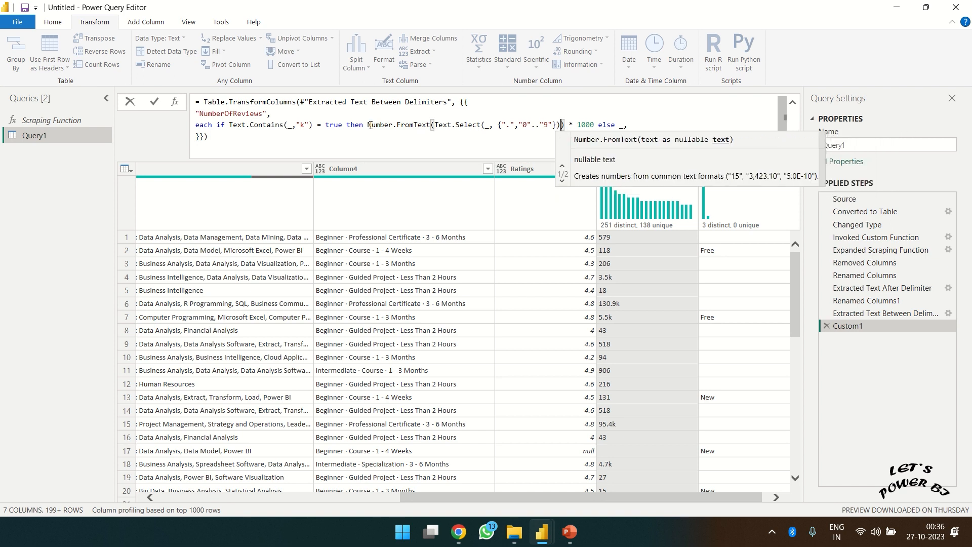
pyautogui.press('Right')
pyautogui.press('Right')
pyautogui.press('Right')
pyautogui.press('Right')
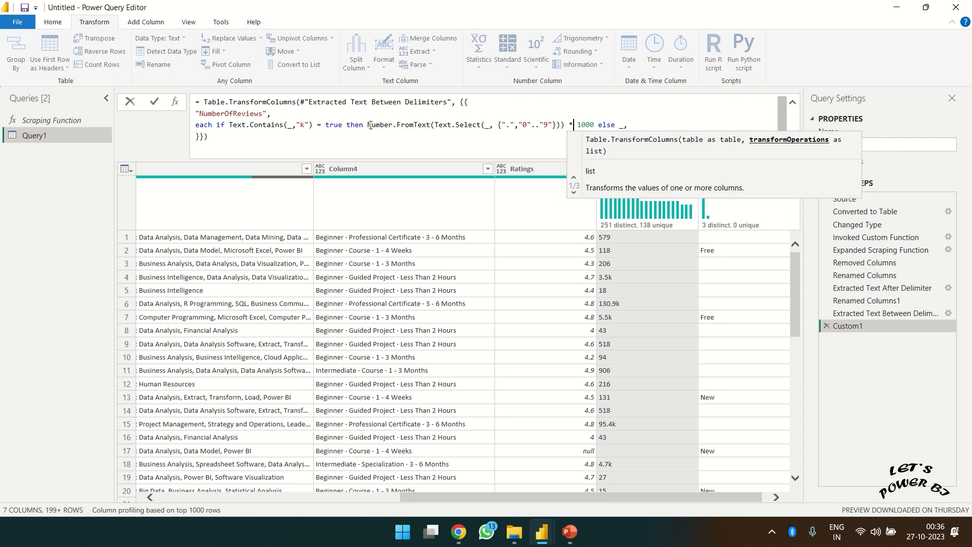
pyautogui.press('Right')
pyautogui.press('Right')
pyautogui.press('Right')
pyautogui.press('Right')
pyautogui.press('Right')
pyautogui.press('Right')
pyautogui.press('Right')
pyautogui.press('Right')
pyautogui.press('Right')
pyautogui.press('Right')
pyautogui.press('Right')
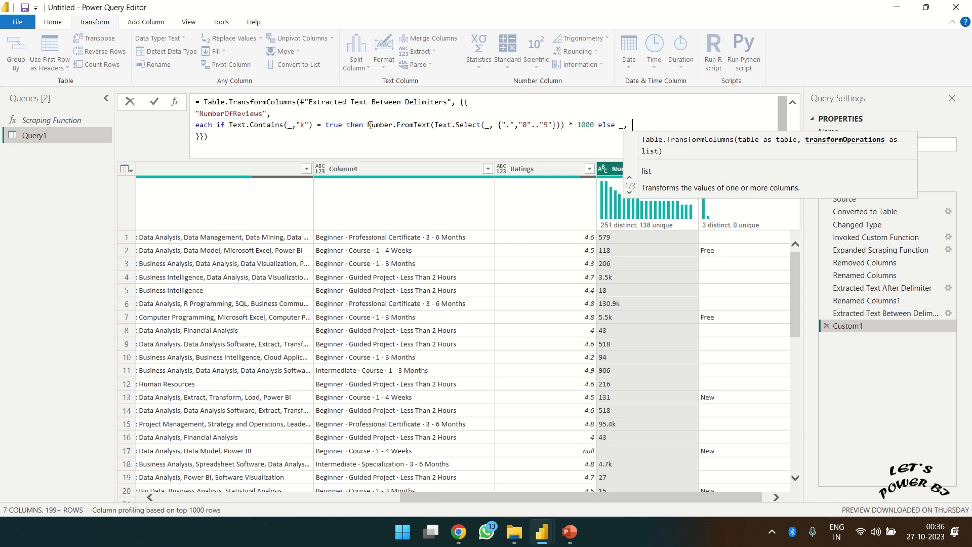
pyautogui.write('type')
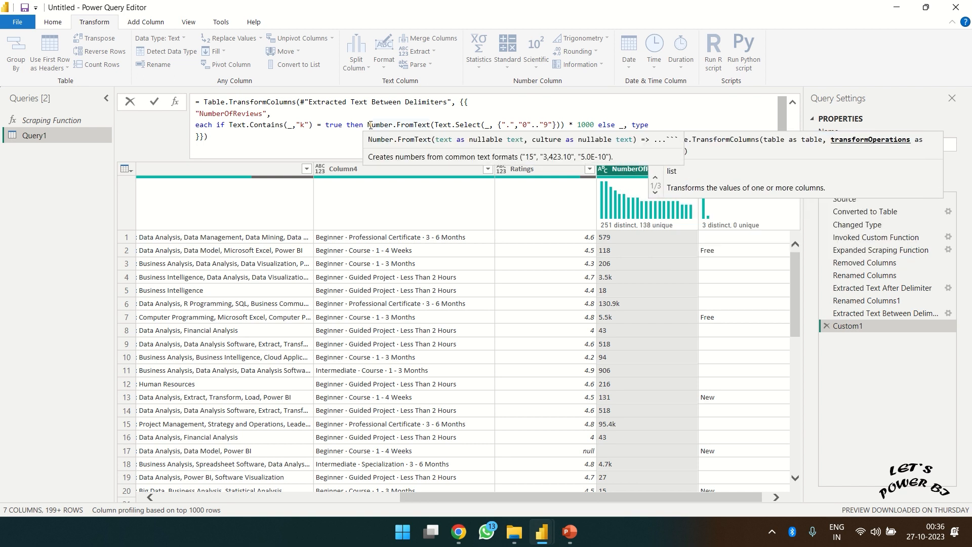
pyautogui.write(' number')
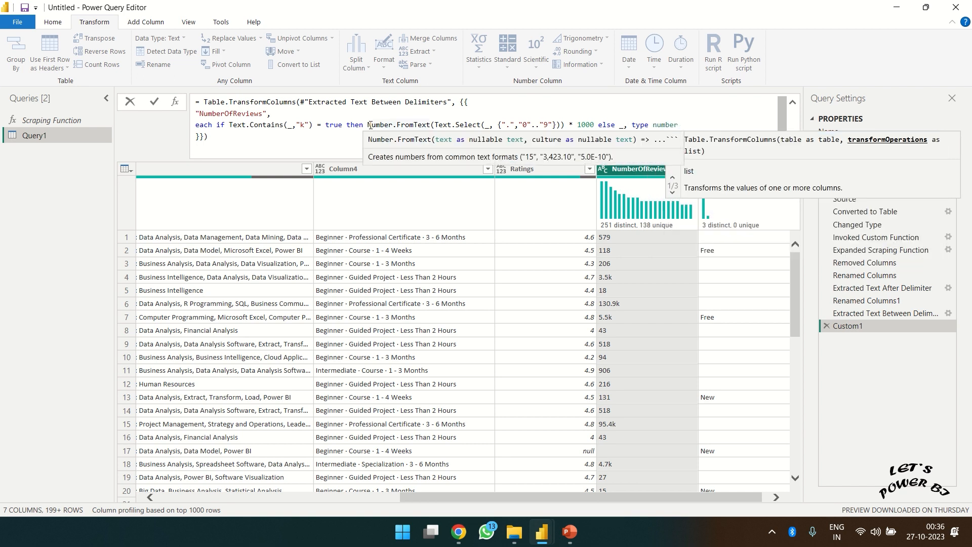
pyautogui.click(154, 103)
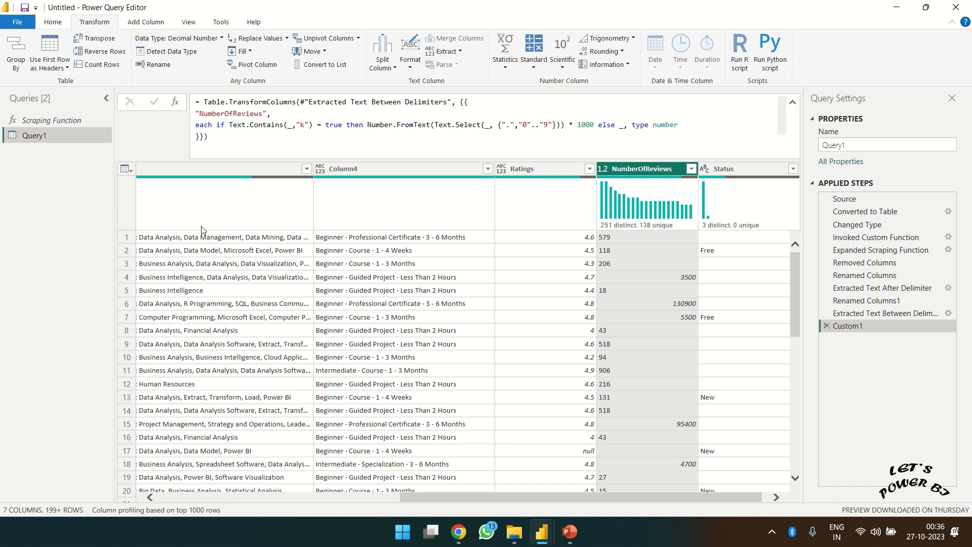
# - Compare the Extracted Text Between Delimiters and Custom1 steps, previewing NumberOfReviews values 579 and 3500
pyautogui.click(862, 316)
pyautogui.click(859, 325)
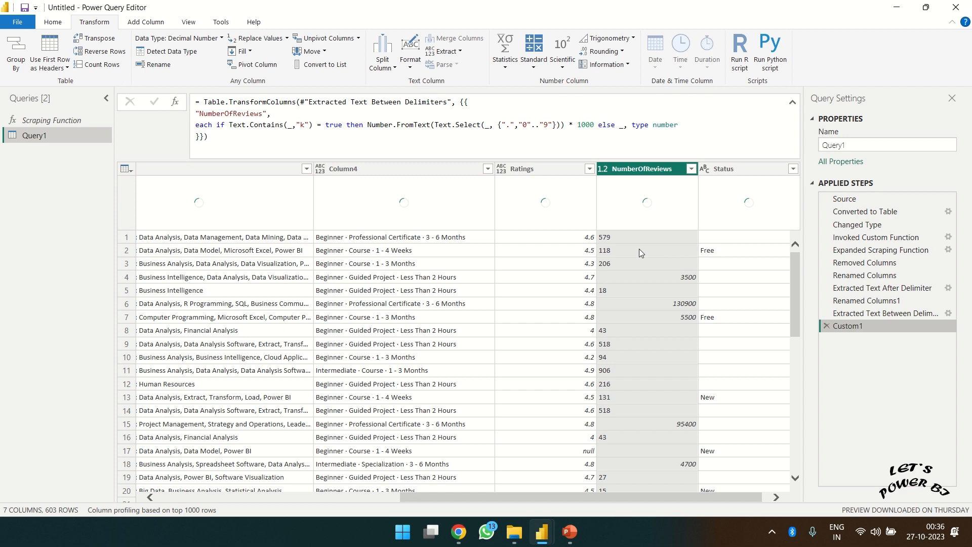
pyautogui.click(610, 238)
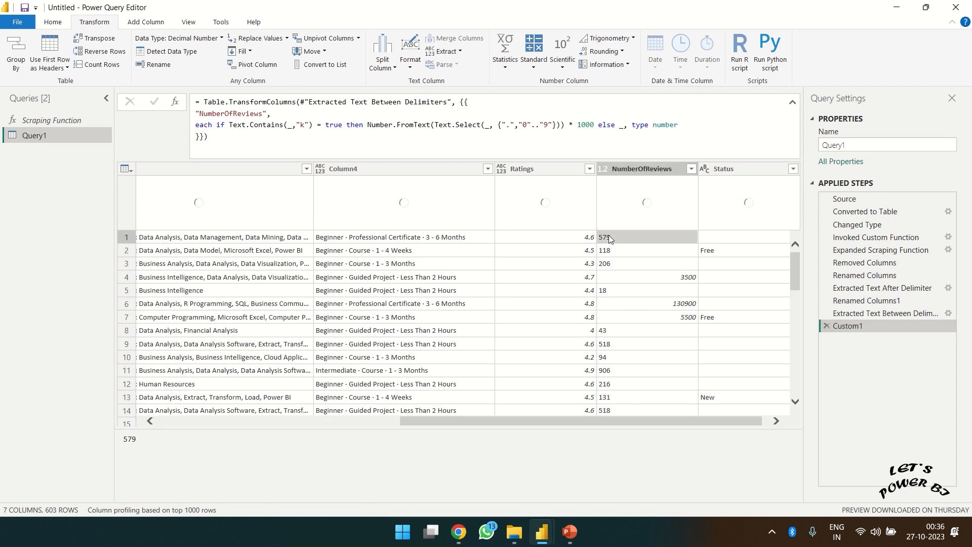
pyautogui.click(681, 278)
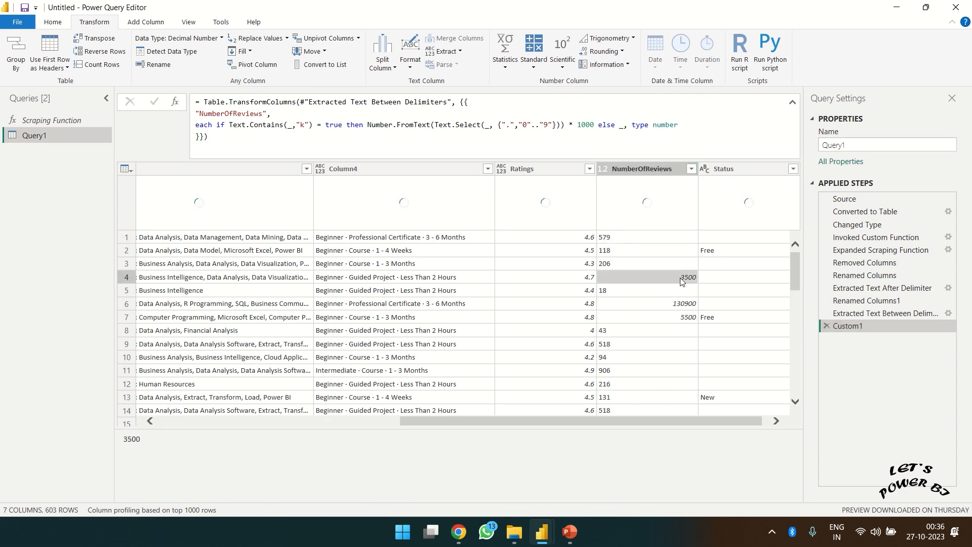
# - Change the NumberOfReviews column's data type to Whole Number
pyautogui.click(606, 169)
pyautogui.click(605, 169)
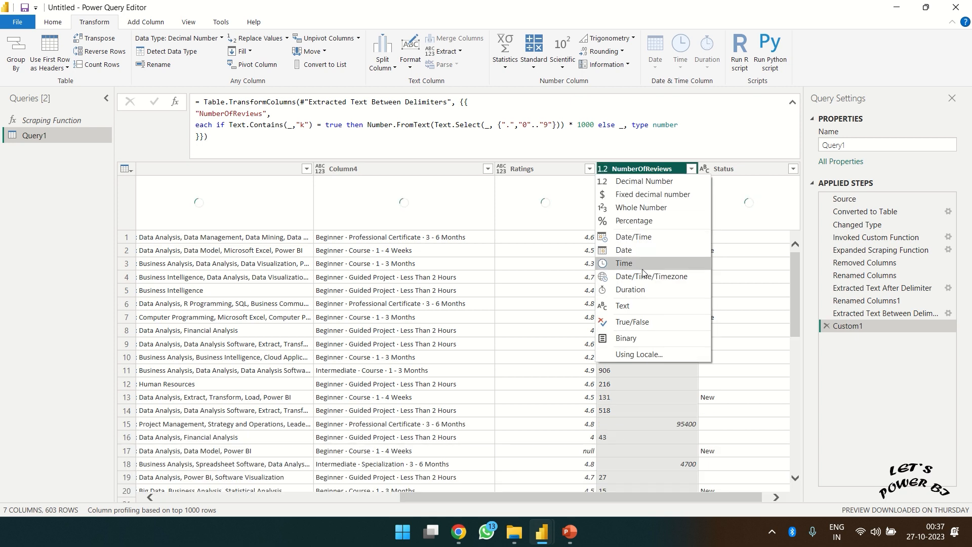
pyautogui.click(637, 210)
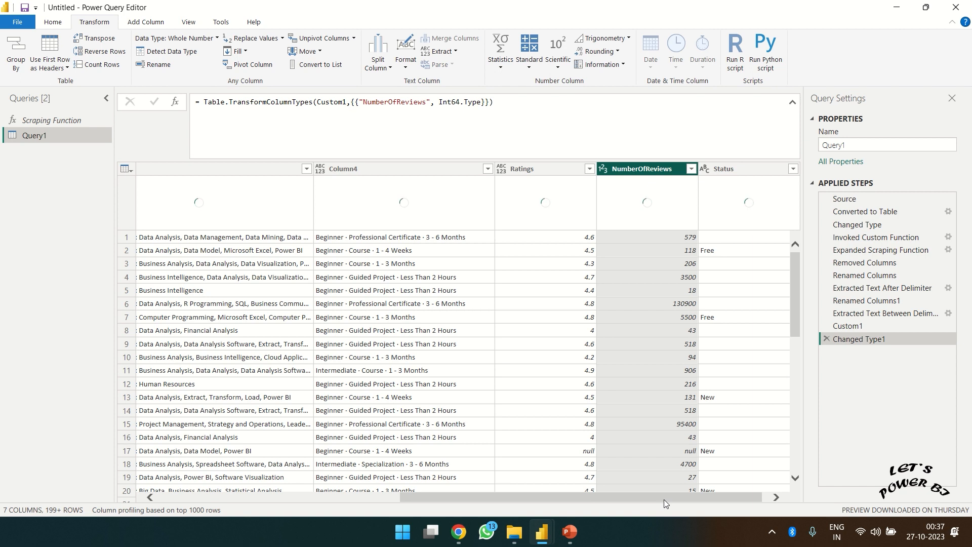
pyautogui.moveTo(664, 500); pyautogui.dragTo(728, 509)
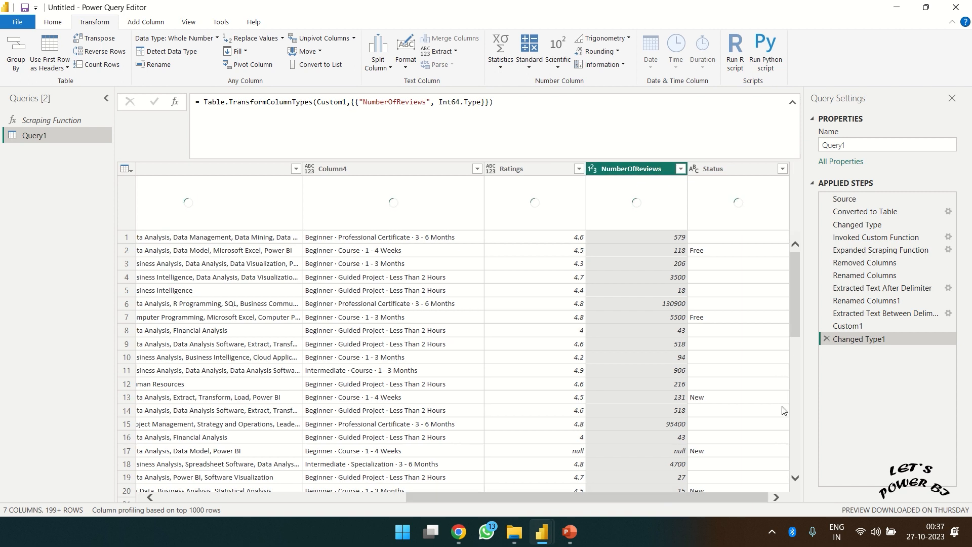
pyautogui.moveTo(792, 314); pyautogui.dragTo(795, 253)
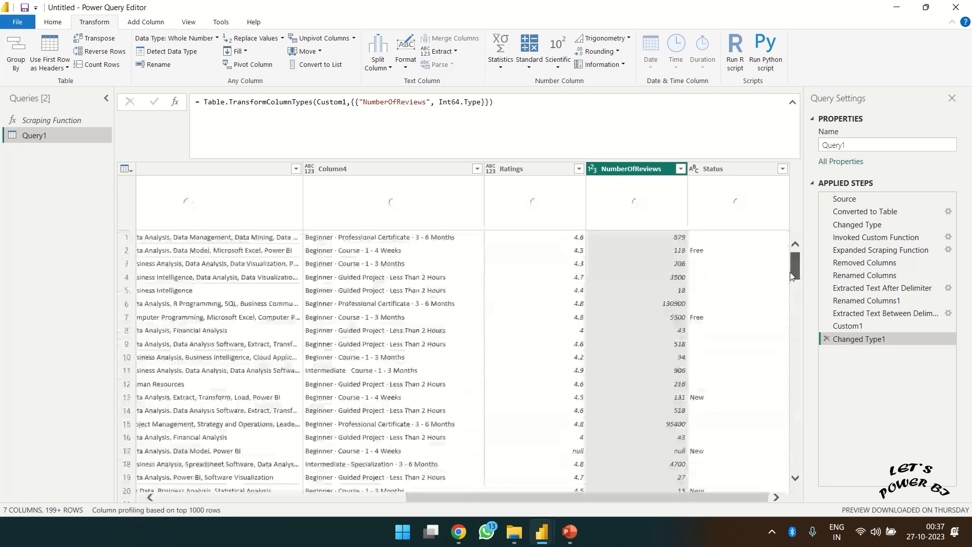
pyautogui.click(681, 168)
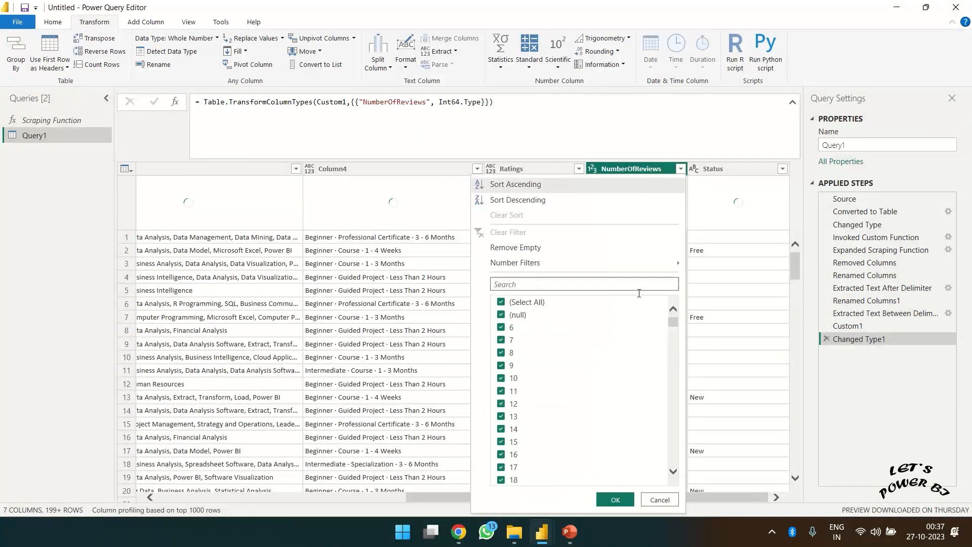
pyautogui.moveTo(672, 325)
pyautogui.mouseDown()
pyautogui.moveTo(671, 474)
pyautogui.moveTo(670, 307)
pyautogui.mouseUp()
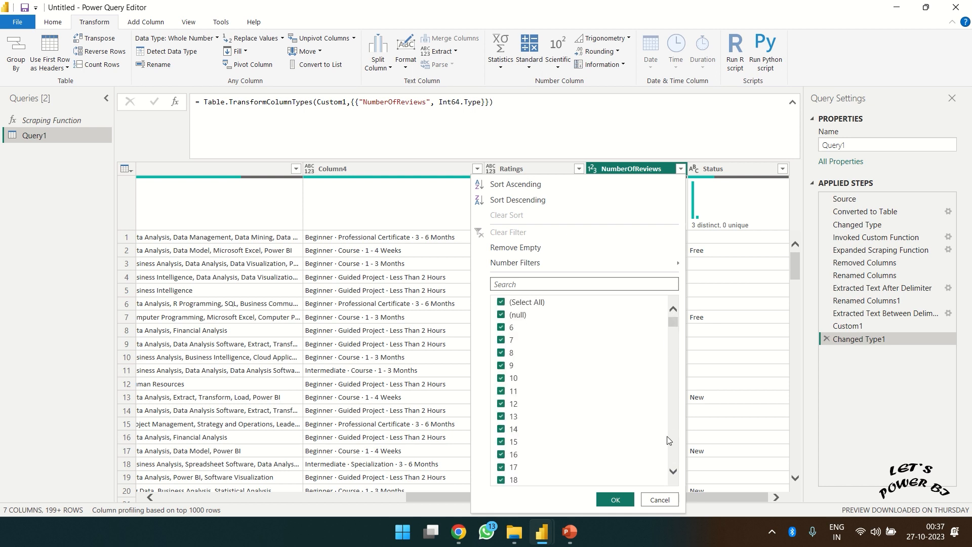
pyautogui.click(659, 500)
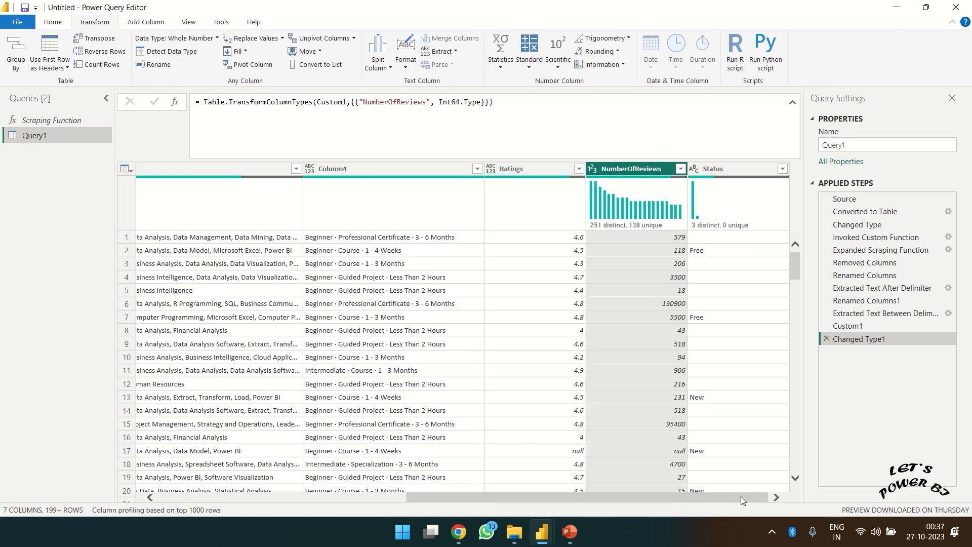
pyautogui.click(579, 169)
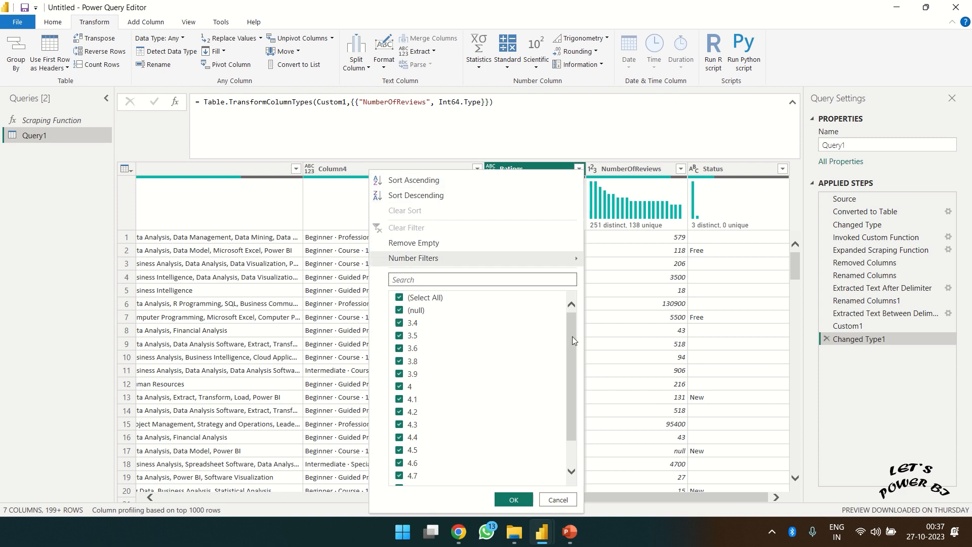
pyautogui.moveTo(572, 337); pyautogui.dragTo(581, 438)
pyautogui.click(568, 497)
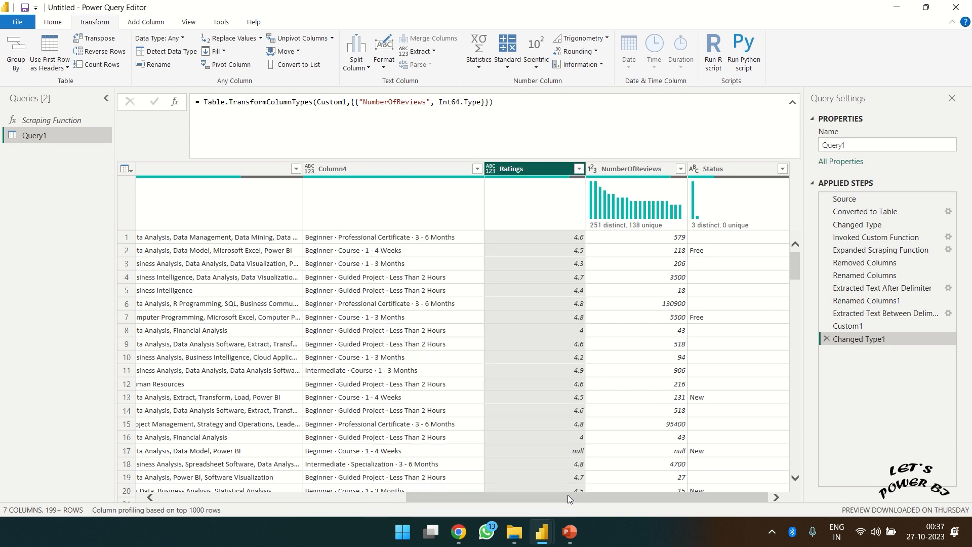
pyautogui.moveTo(599, 499); pyautogui.dragTo(258, 513)
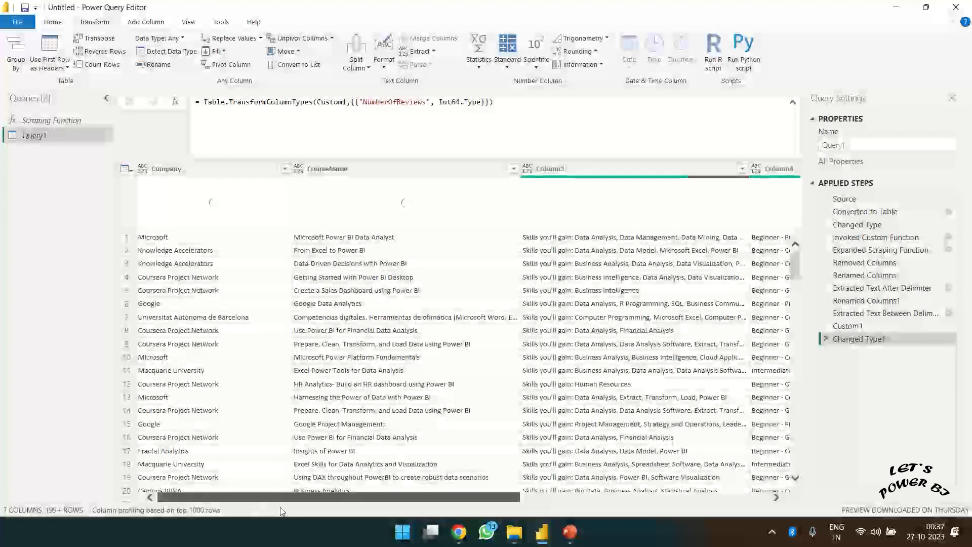
pyautogui.moveTo(298, 500); pyautogui.dragTo(556, 496)
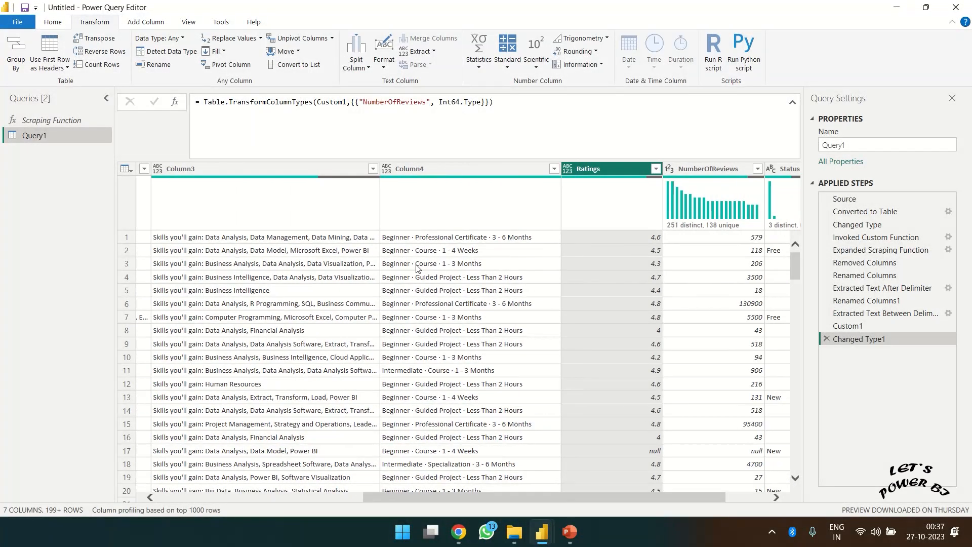
pyautogui.click(433, 171)
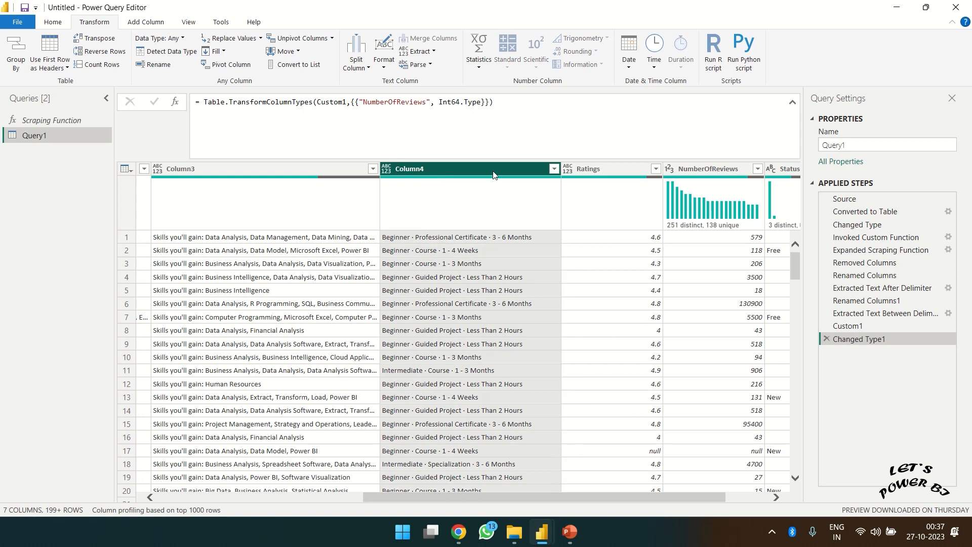
pyautogui.click(553, 169)
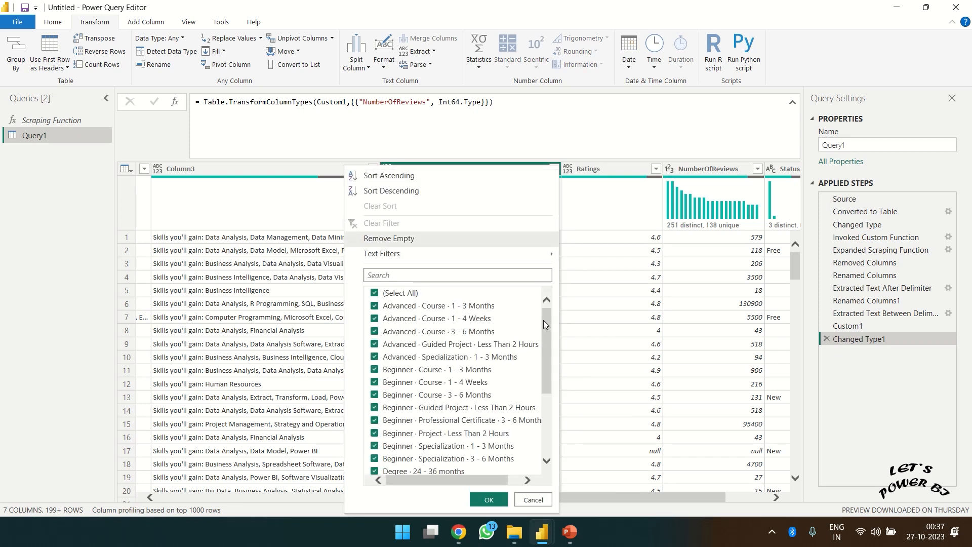
pyautogui.moveTo(545, 320)
pyautogui.mouseDown()
pyautogui.moveTo(546, 390)
pyautogui.moveTo(539, 302)
pyautogui.mouseUp()
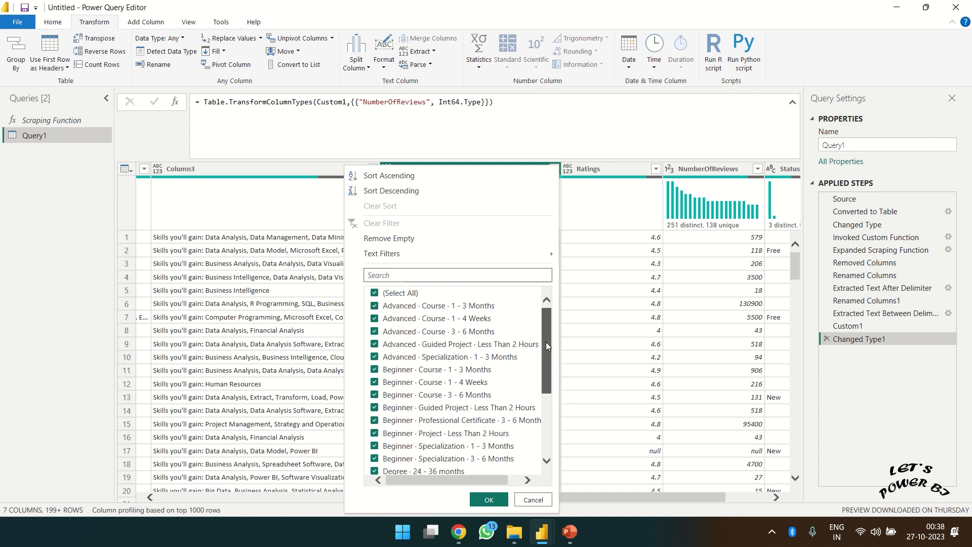
pyautogui.moveTo(546, 342); pyautogui.dragTo(545, 401)
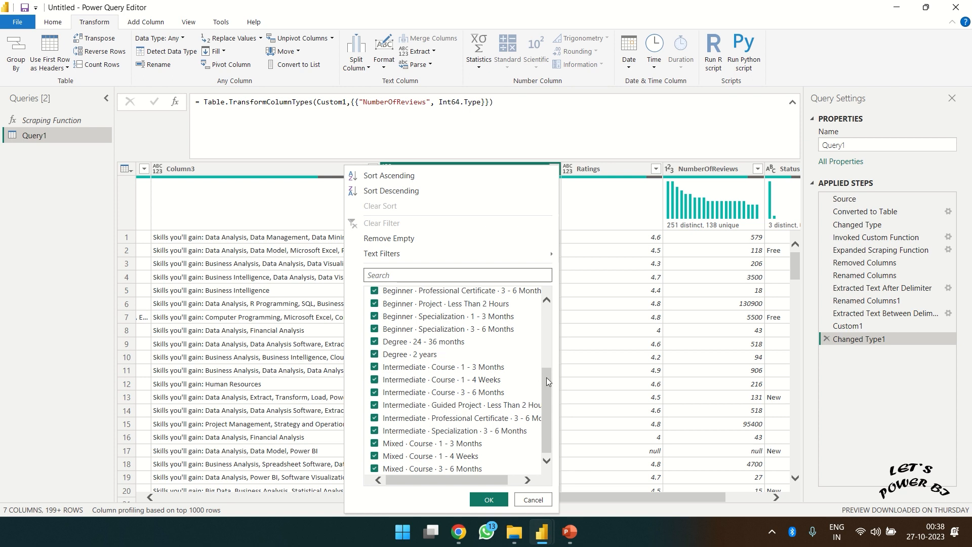
pyautogui.click(534, 500)
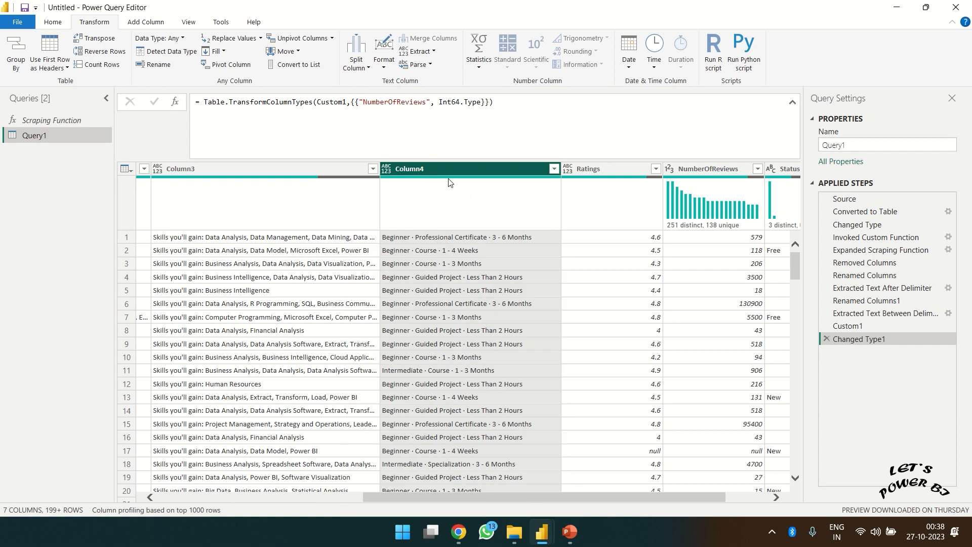
pyautogui.click(434, 53)
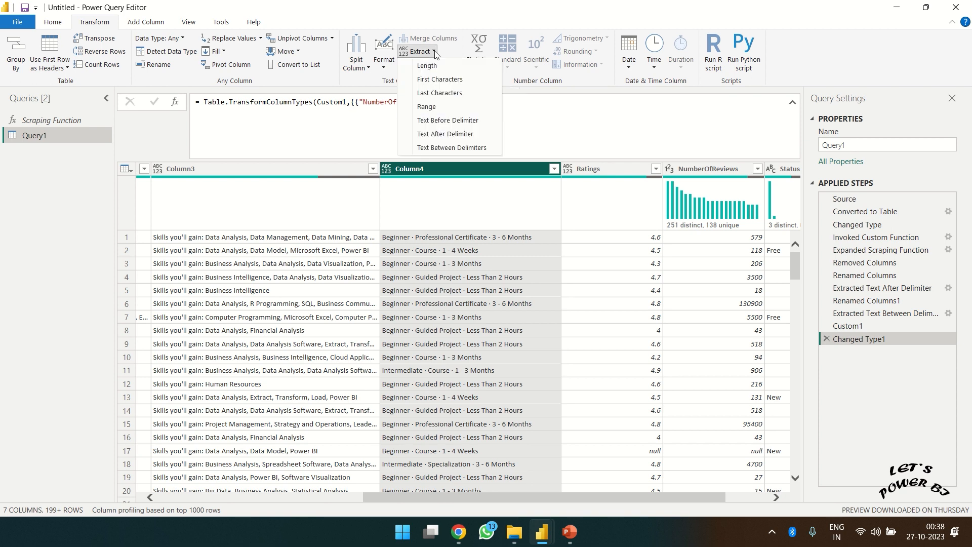
pyautogui.click(446, 134)
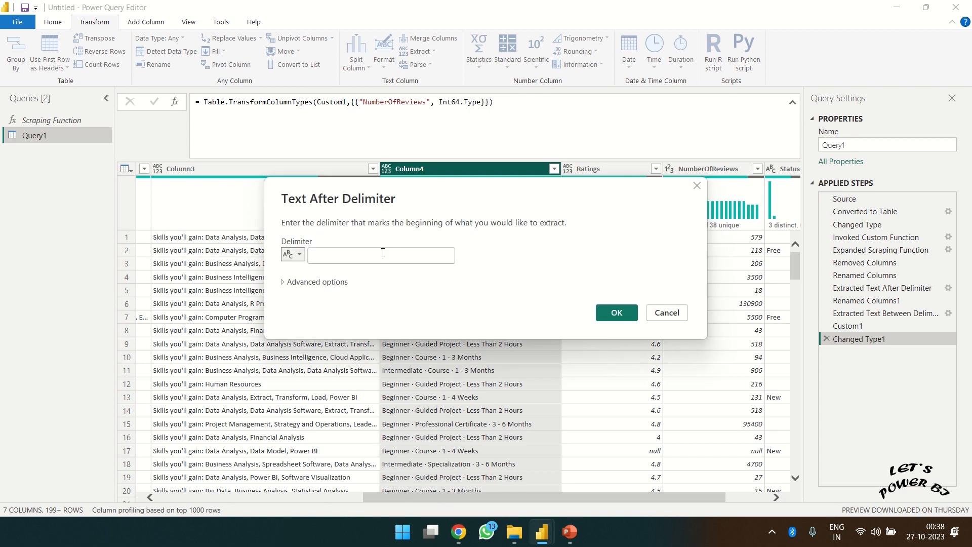
pyautogui.click(380, 255)
pyautogui.click(674, 319)
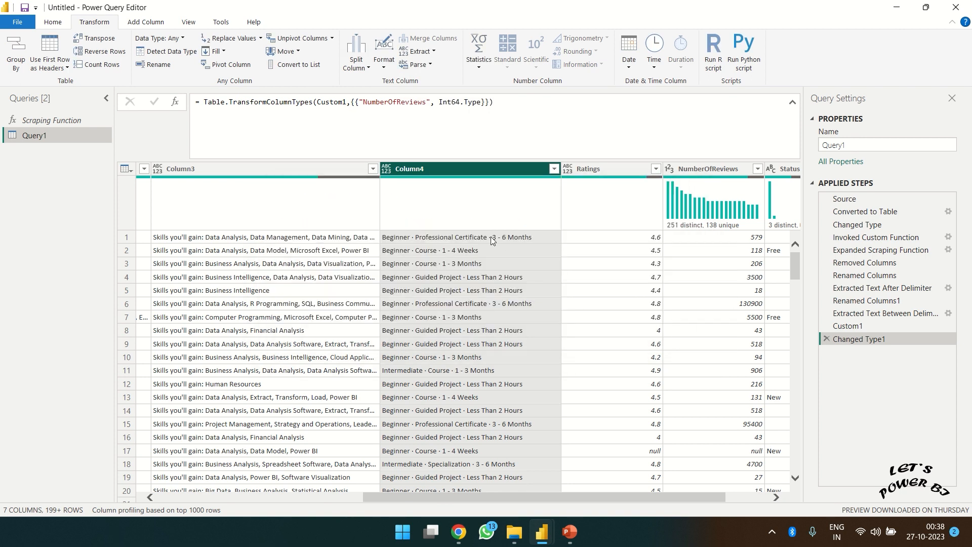
pyautogui.click(493, 240)
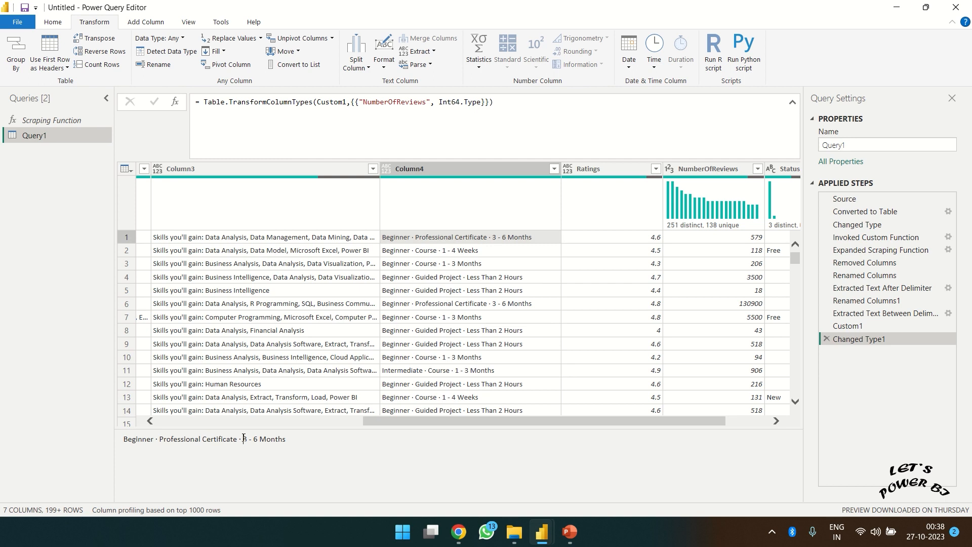
pyautogui.moveTo(244, 439); pyautogui.dragTo(237, 438)
pyautogui.click(425, 52)
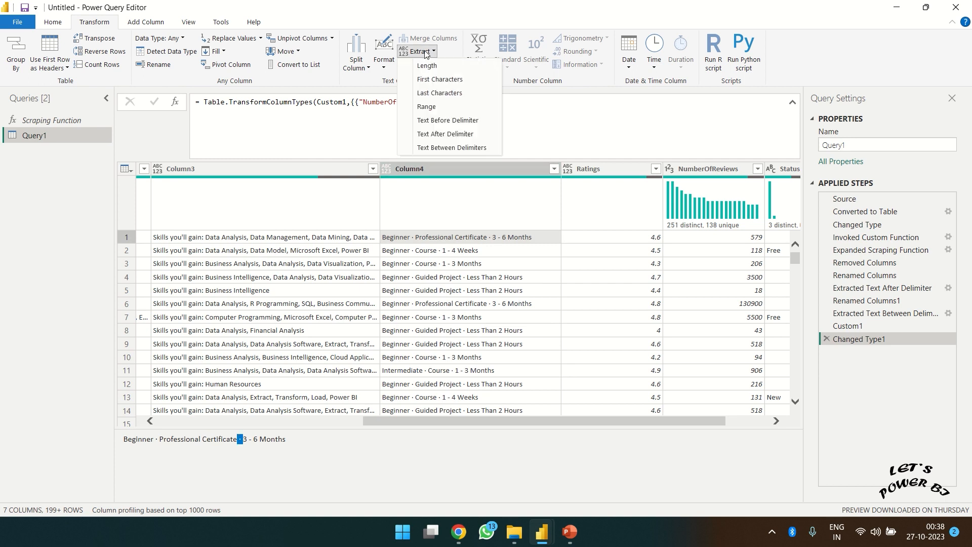
pyautogui.click(451, 133)
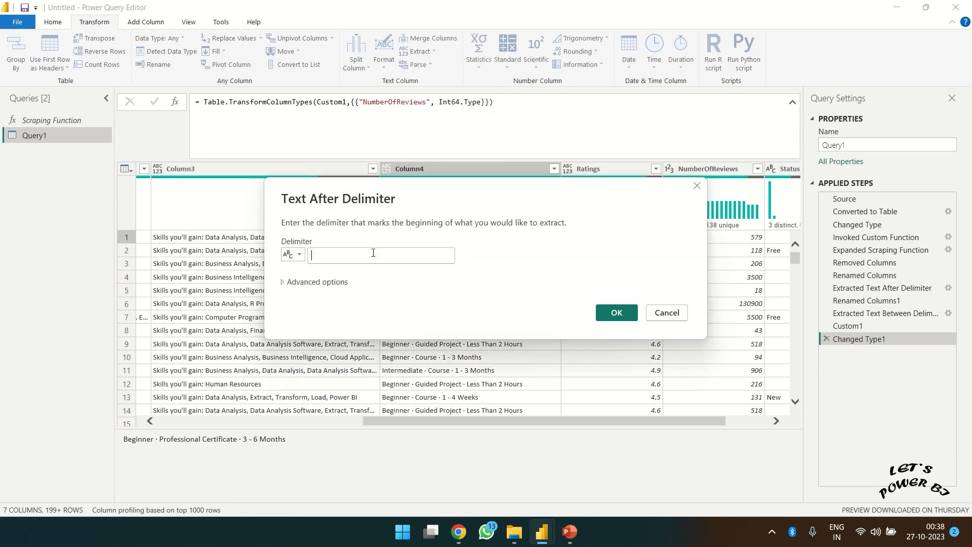
pyautogui.click(373, 252)
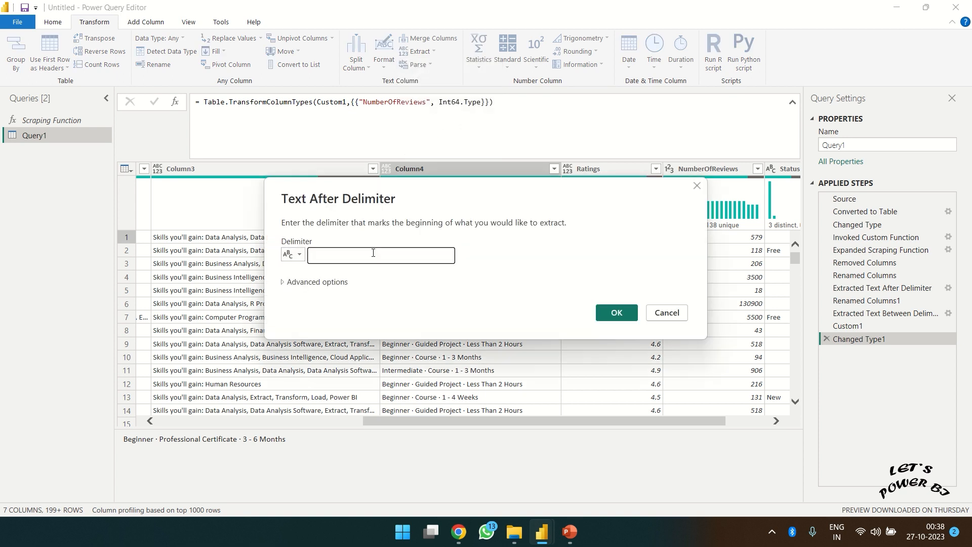
pyautogui.click(318, 286)
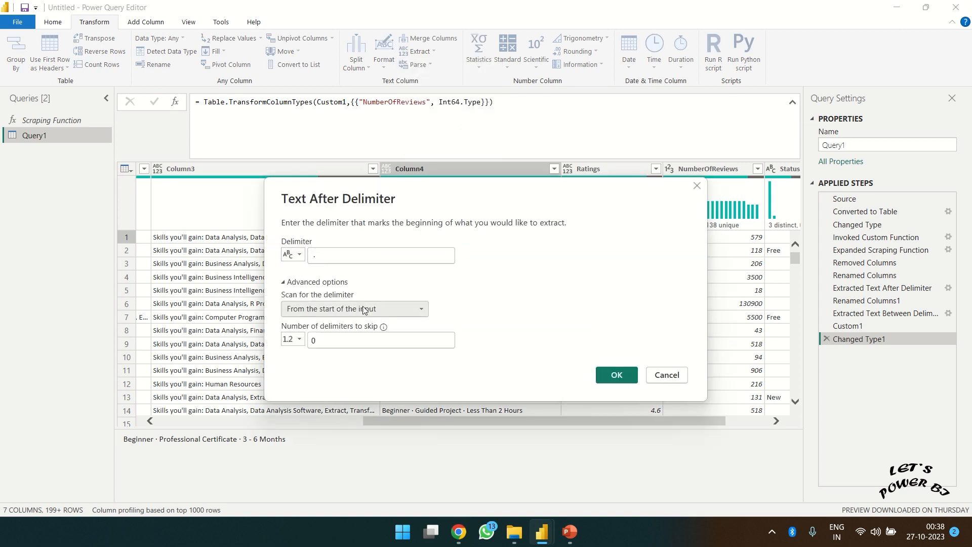
pyautogui.click(398, 311)
pyautogui.click(556, 317)
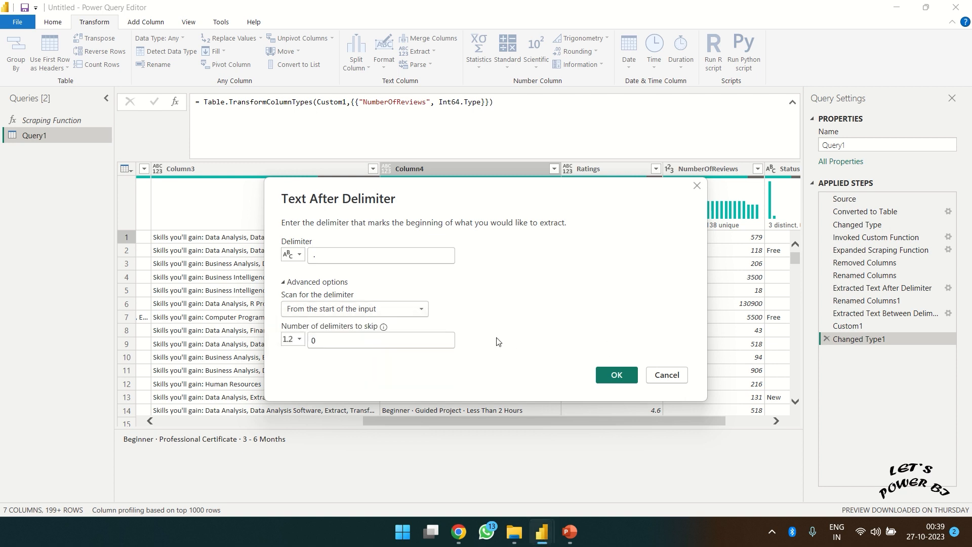
pyautogui.click(666, 375)
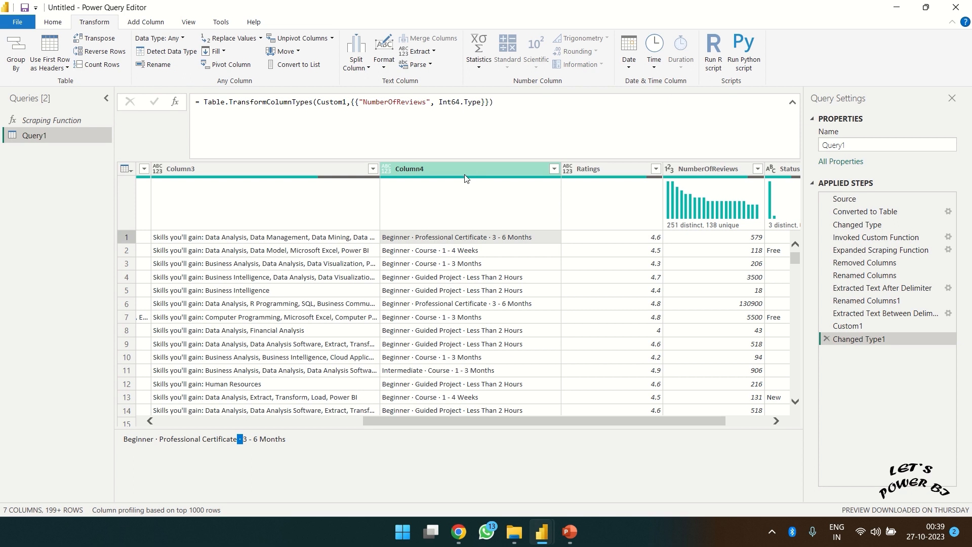
# - Split Column4 by the · delimiter at the right-most occurrence into Column4.1 and Column4.2
pyautogui.rightClick(442, 172)
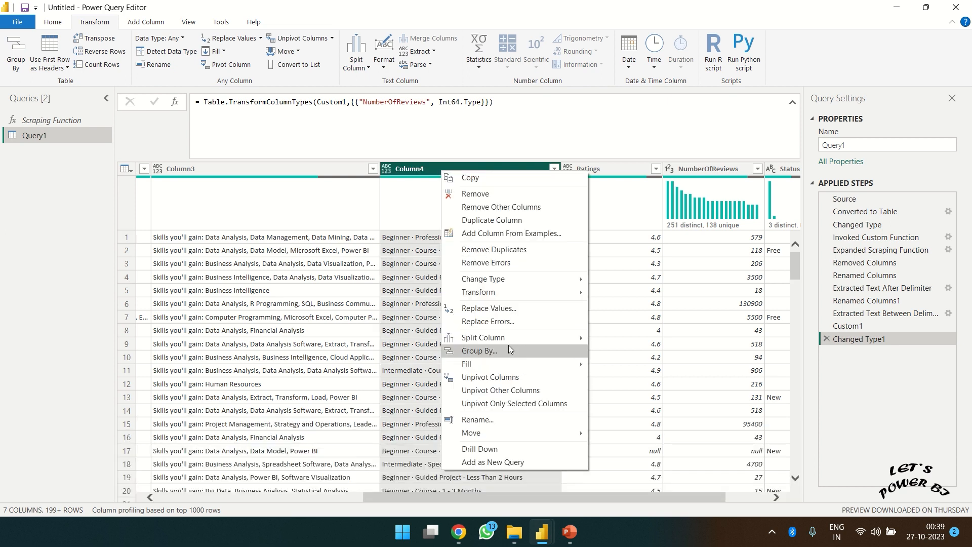
pyautogui.moveTo(500, 338)
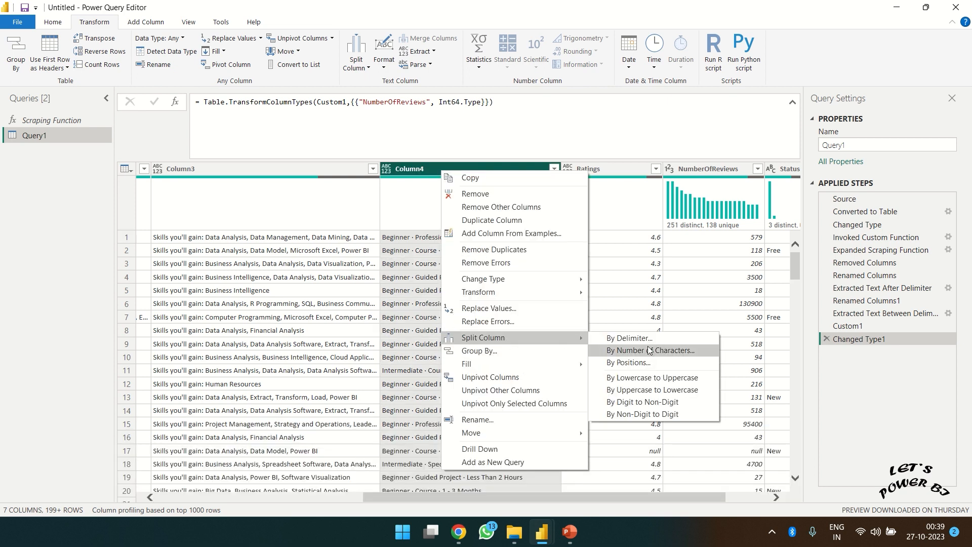
pyautogui.click(629, 338)
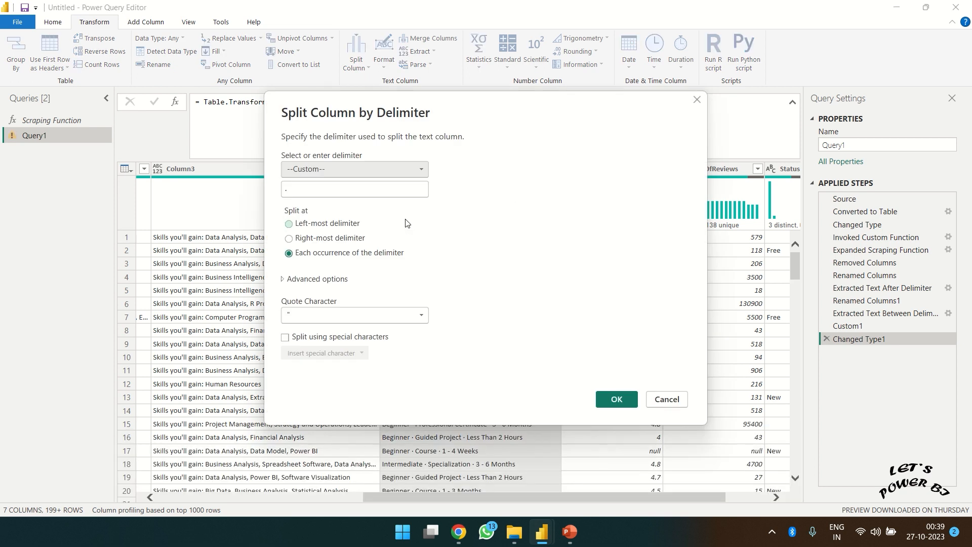
pyautogui.click(326, 193)
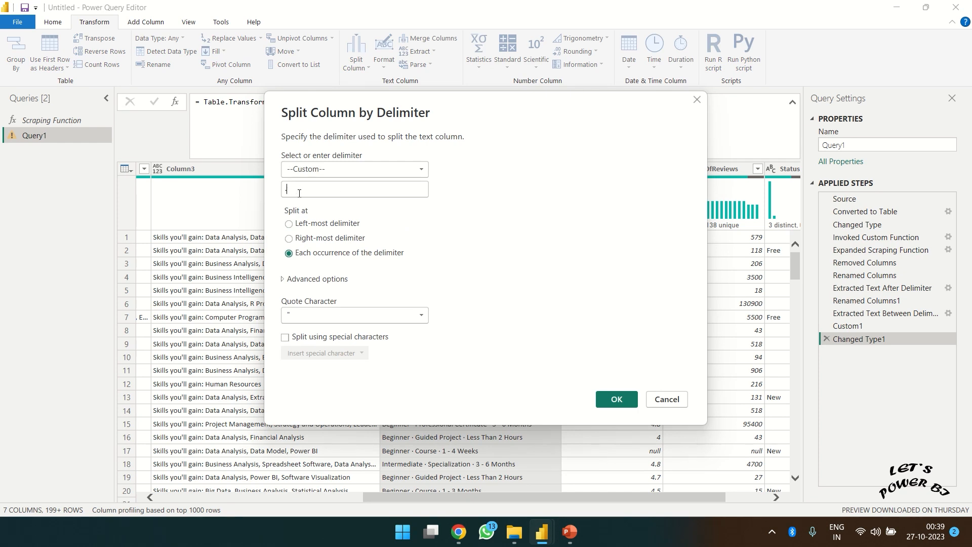
pyautogui.click(321, 243)
pyautogui.moveTo(421, 119); pyautogui.dragTo(501, 34)
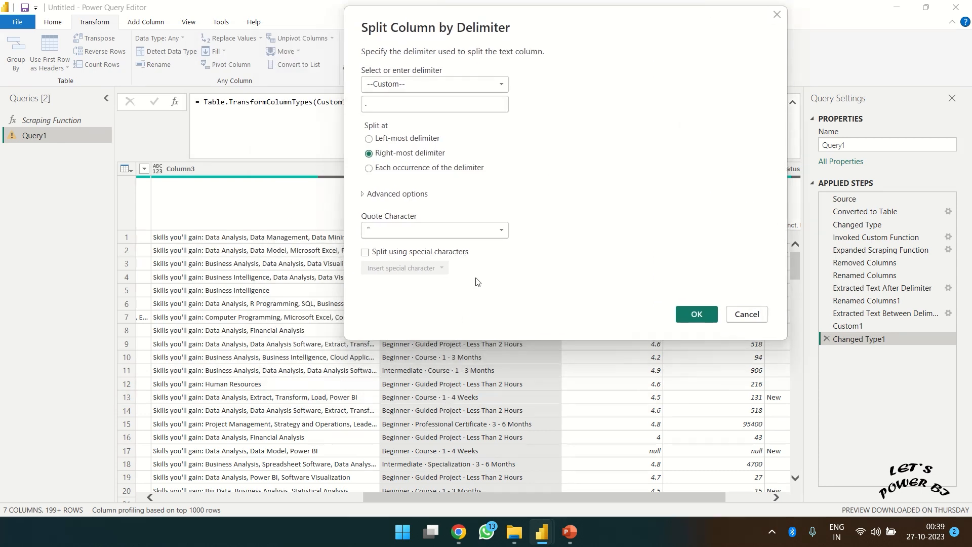
pyautogui.click(698, 315)
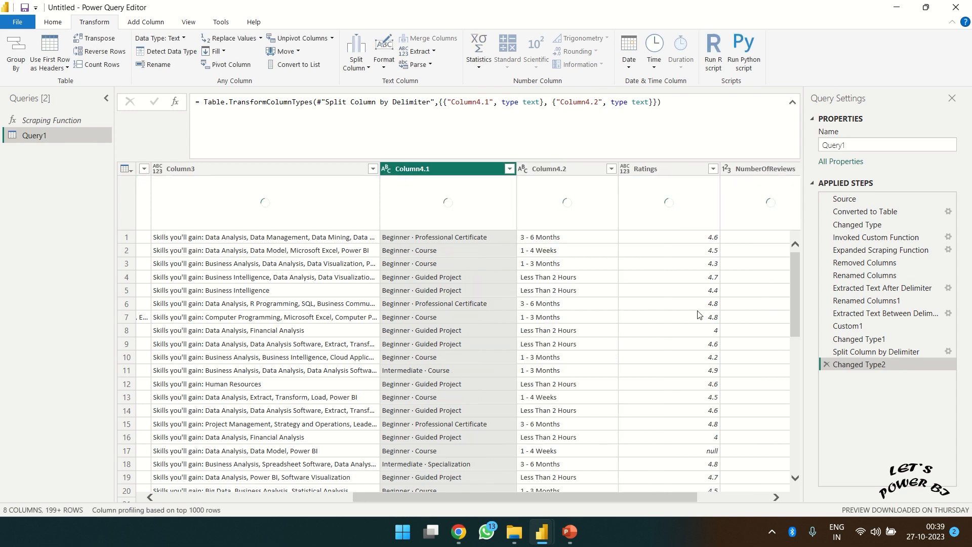
# - Review the full list of Column4.2 values without applying a filter
pyautogui.click(612, 169)
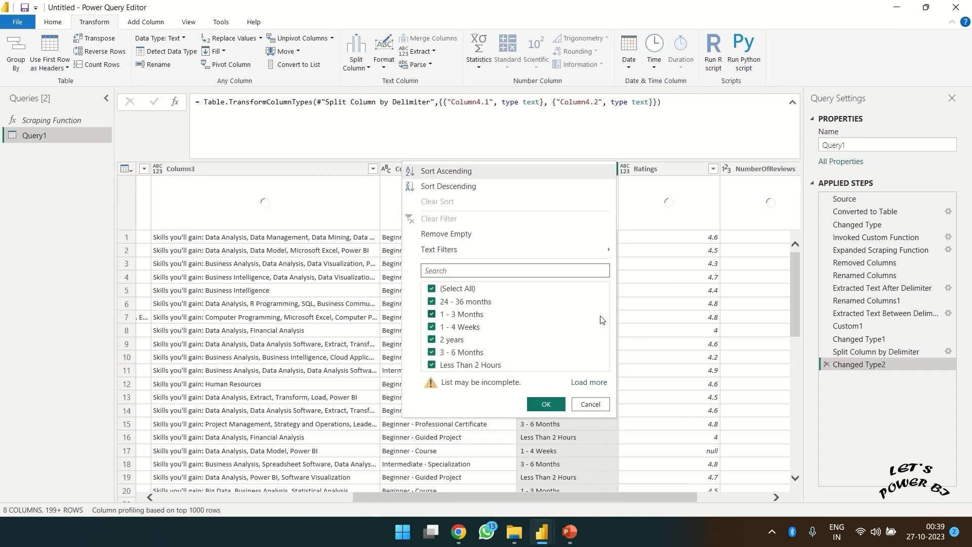
pyautogui.click(589, 382)
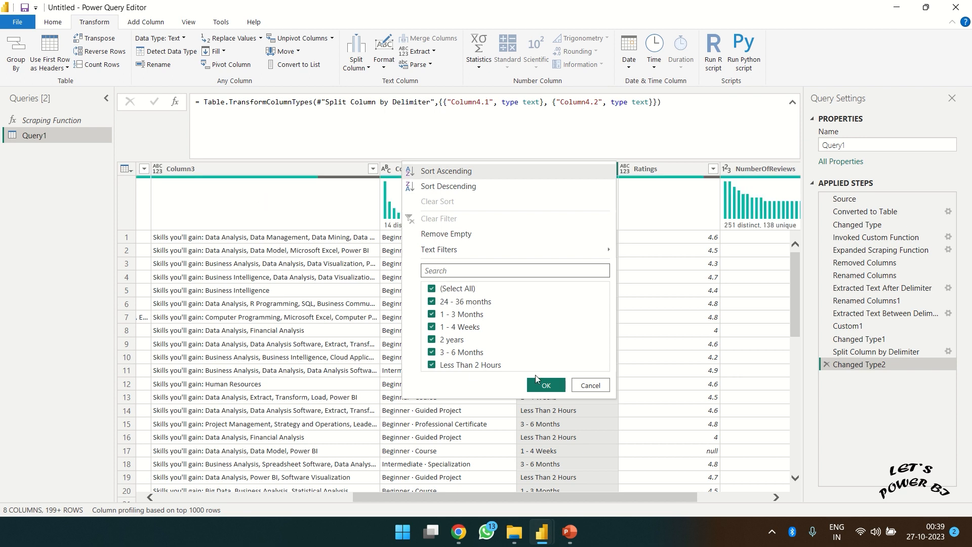
pyautogui.click(583, 386)
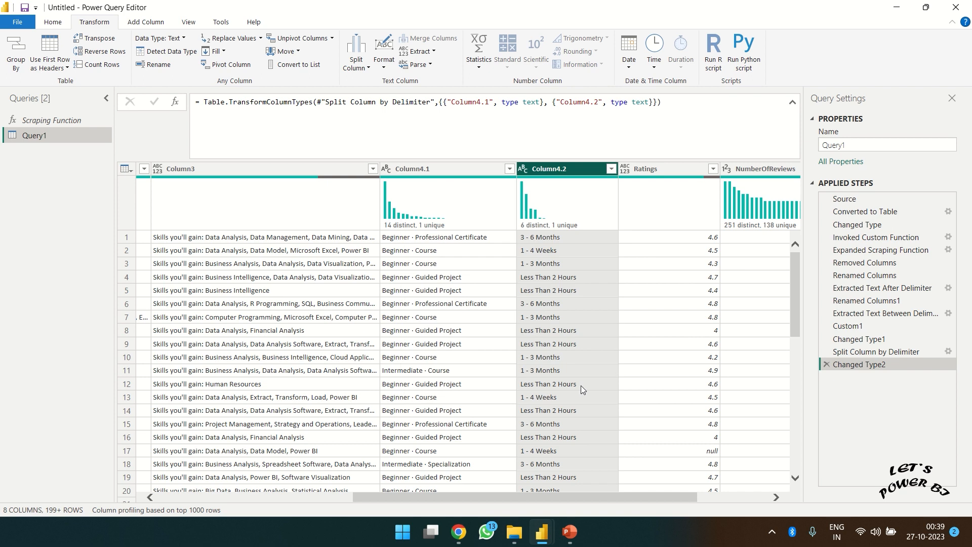
# - Rename the Column4.2 header to Duration
pyautogui.doubleClick(551, 168)
pyautogui.write('Dura')
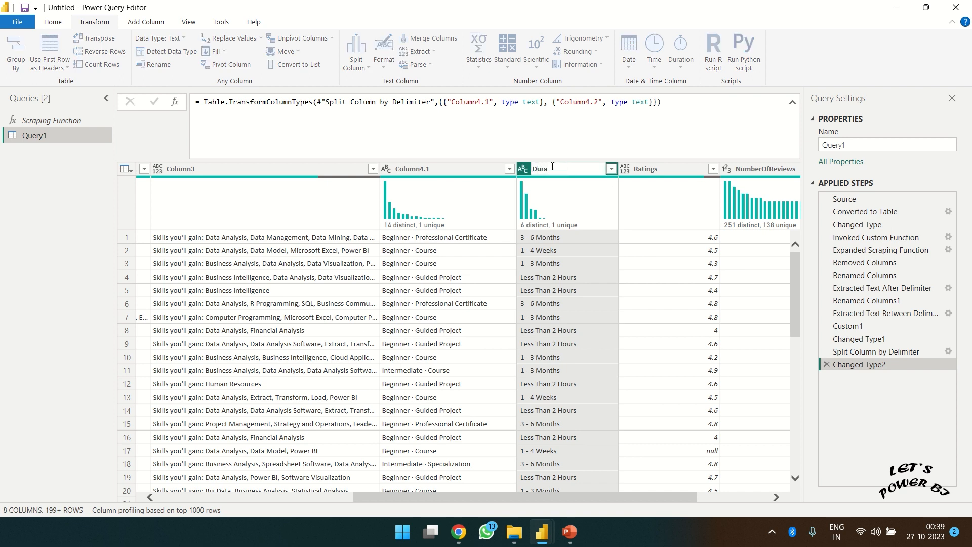
pyautogui.write('tion')
pyautogui.press('Return')
pyautogui.click(459, 170)
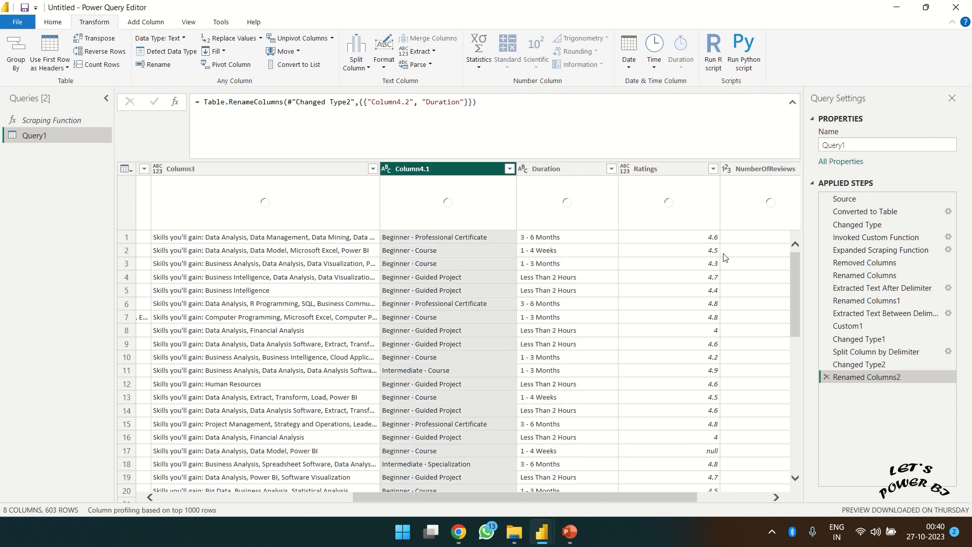
pyautogui.moveTo(797, 263); pyautogui.dragTo(799, 372)
pyautogui.moveTo(805, 430); pyautogui.dragTo(805, 446)
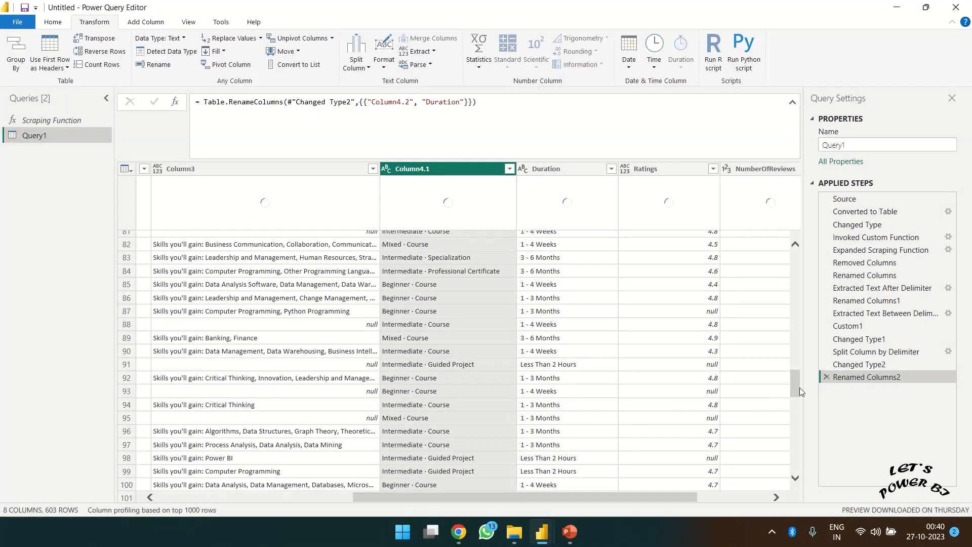
pyautogui.moveTo(797, 384); pyautogui.dragTo(788, 413)
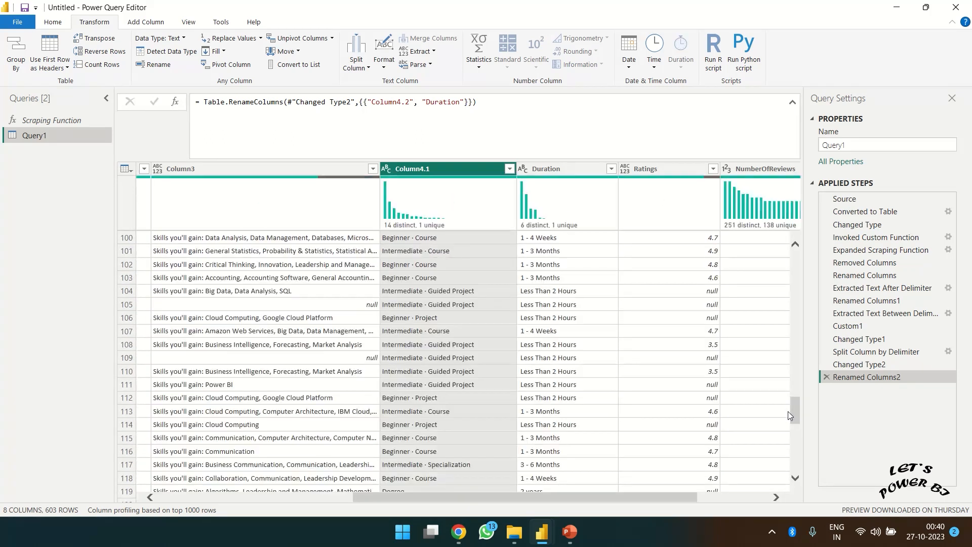
pyautogui.click(788, 411)
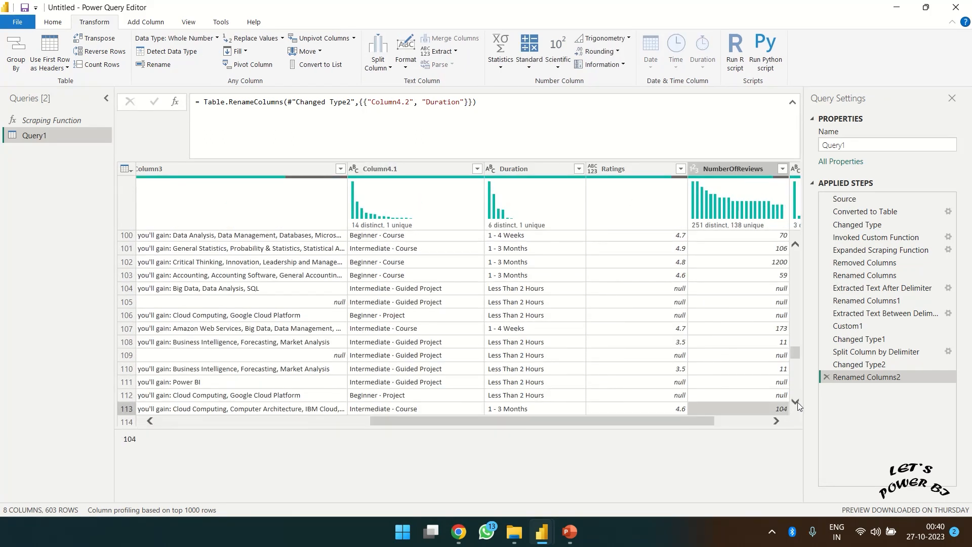
pyautogui.click(796, 401)
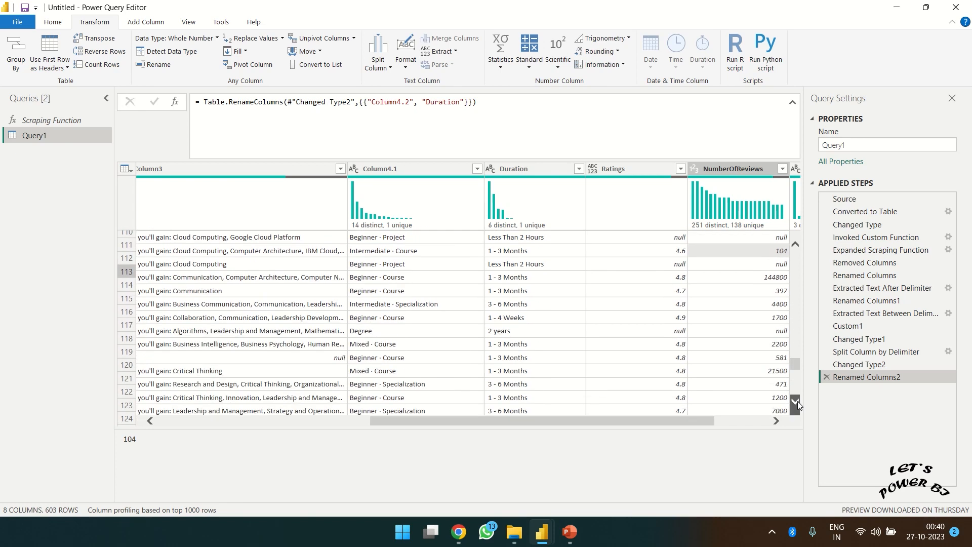
pyautogui.click(796, 402)
pyautogui.click(386, 328)
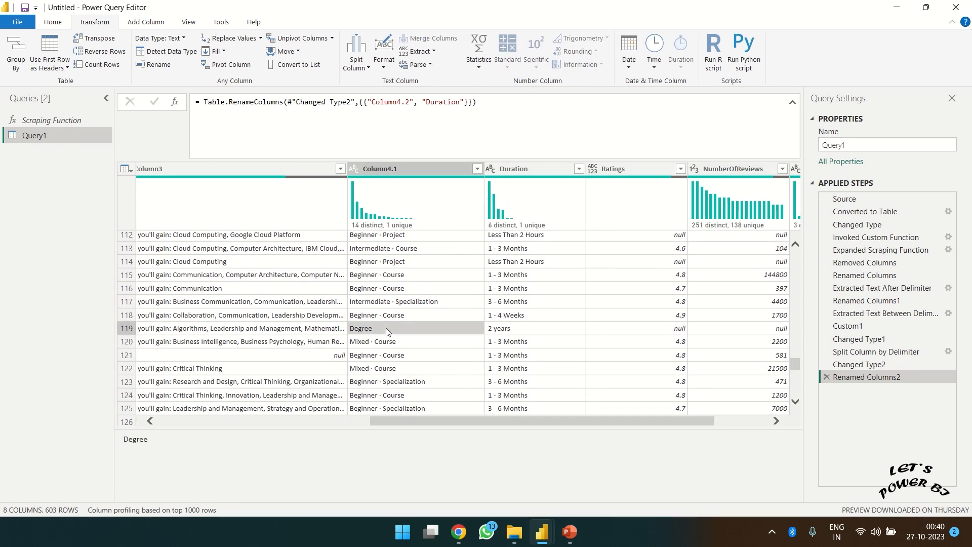
pyautogui.rightClick(386, 329)
# - Replace "Degree " with " · Degree" in Column4.1
pyautogui.click(425, 364)
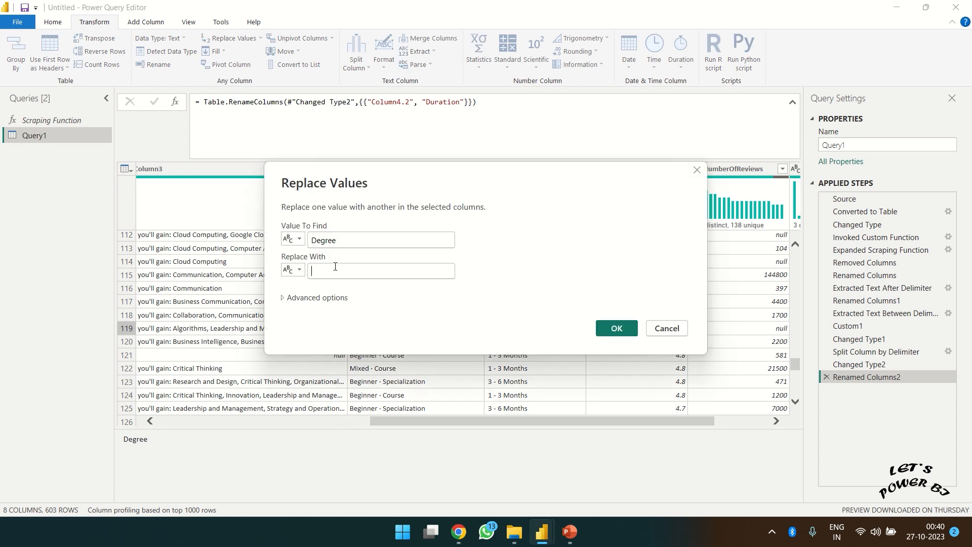
pyautogui.click(335, 267)
pyautogui.click(616, 328)
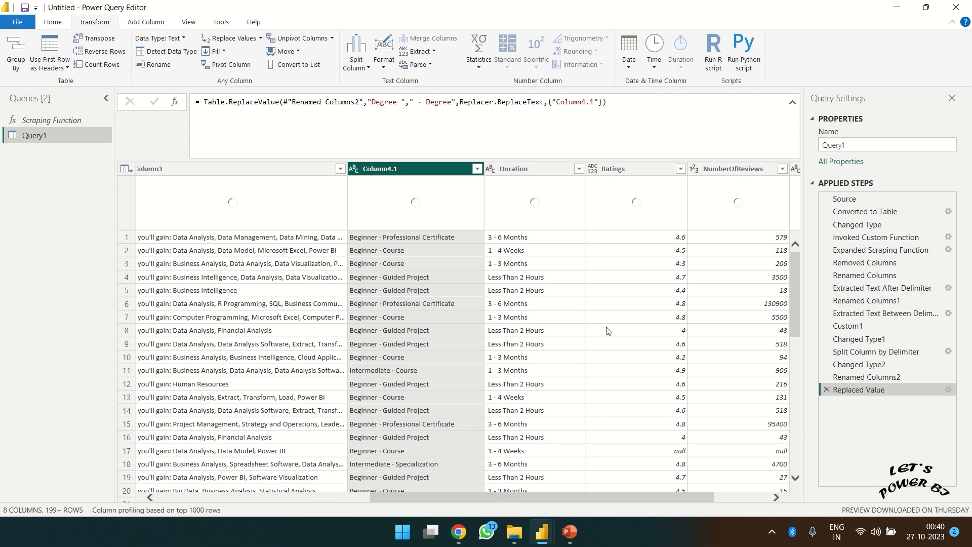
# - Inspect the distinct values in Column4.1 without filtering
pyautogui.click(477, 170)
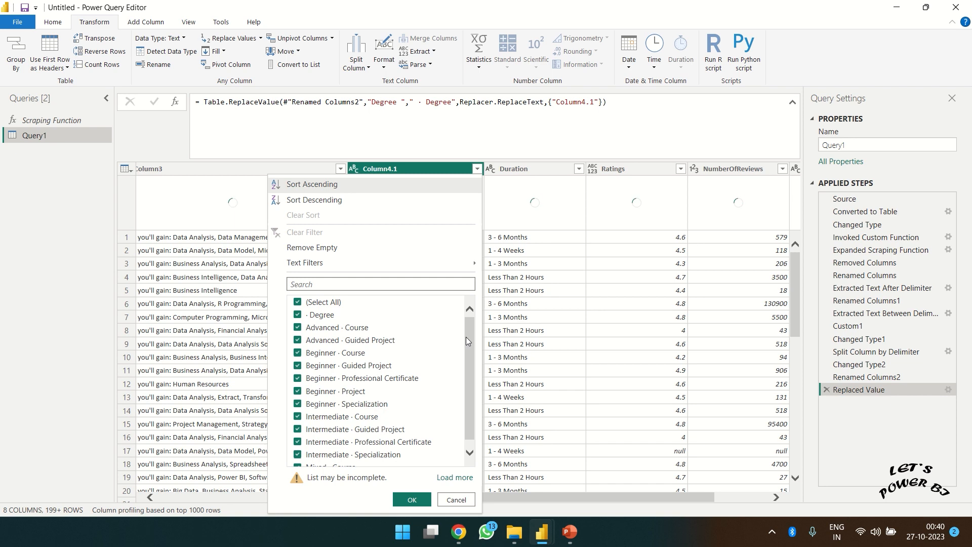
pyautogui.moveTo(466, 336); pyautogui.dragTo(466, 427)
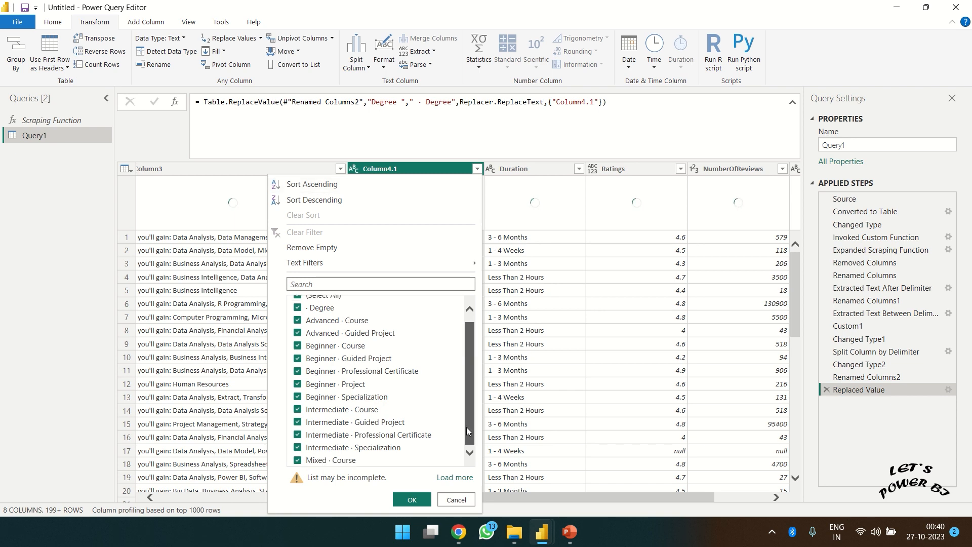
pyautogui.click(456, 500)
# - Split Column4.1 at each occurrence of the · delimiter into Column4.1.1 and Column4.1.2
pyautogui.rightClick(382, 168)
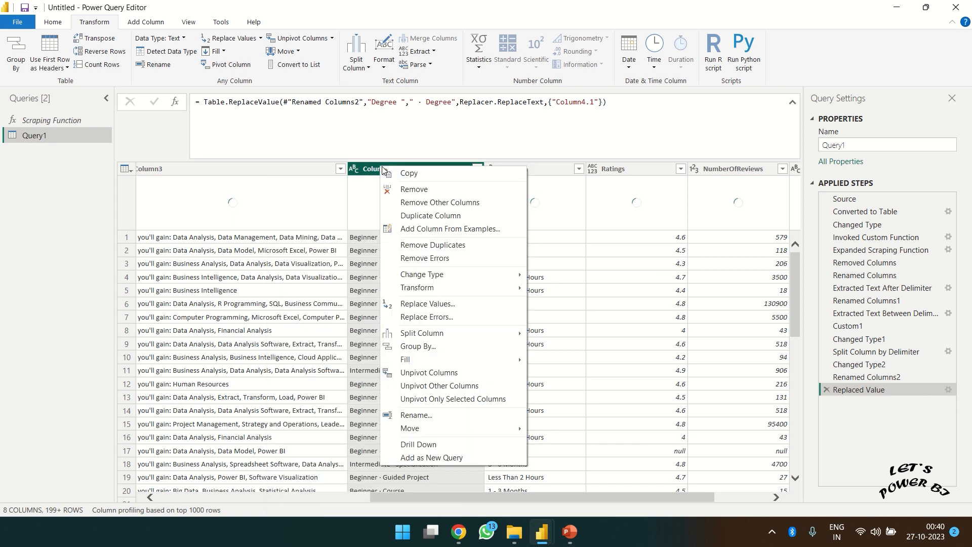
pyautogui.moveTo(446, 331)
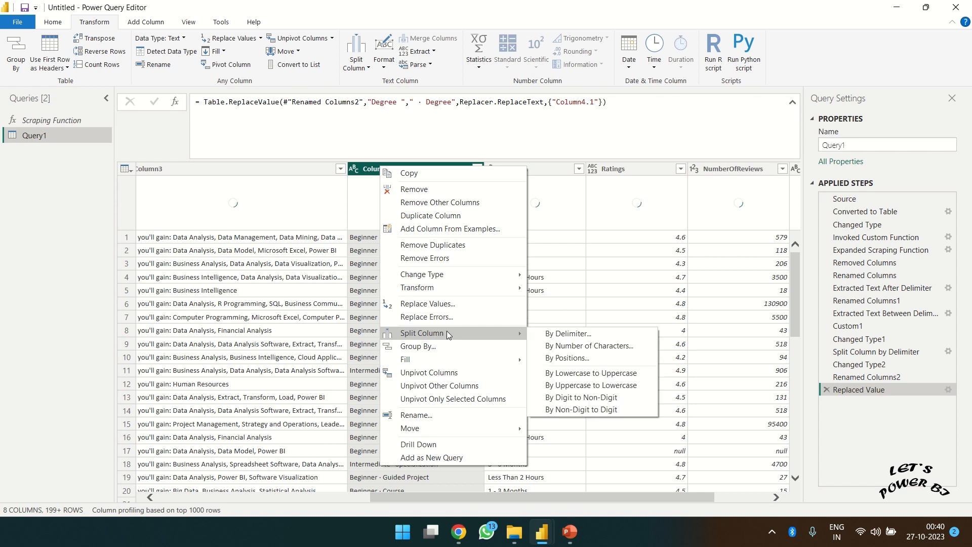
pyautogui.click(568, 334)
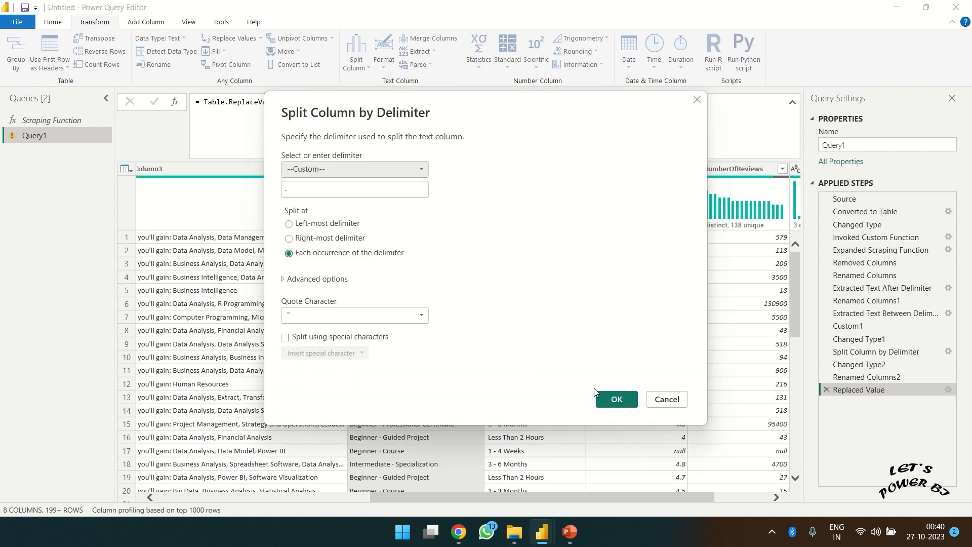
pyautogui.click(616, 400)
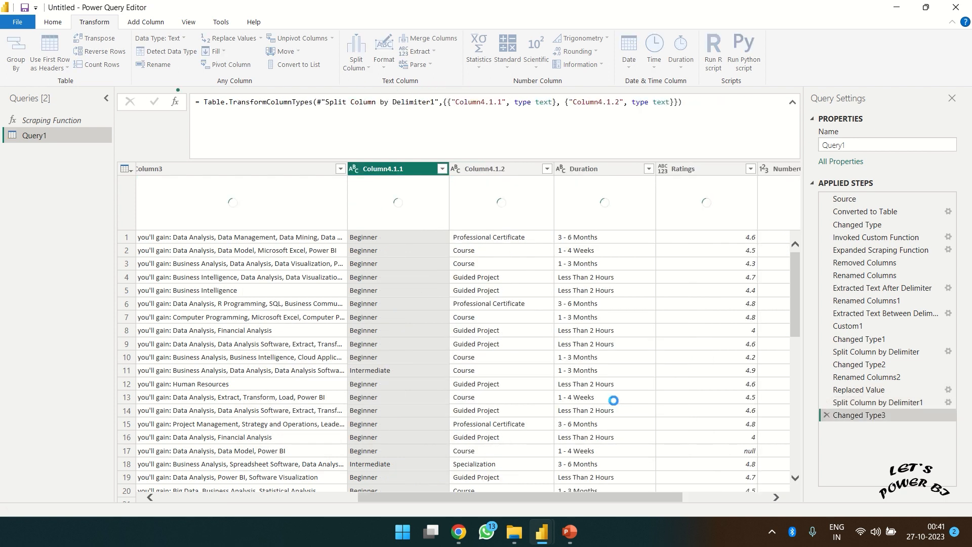
# - Inspect the distinct values in Column4.1.1 and Column4.1.2 without filtering
pyautogui.click(442, 169)
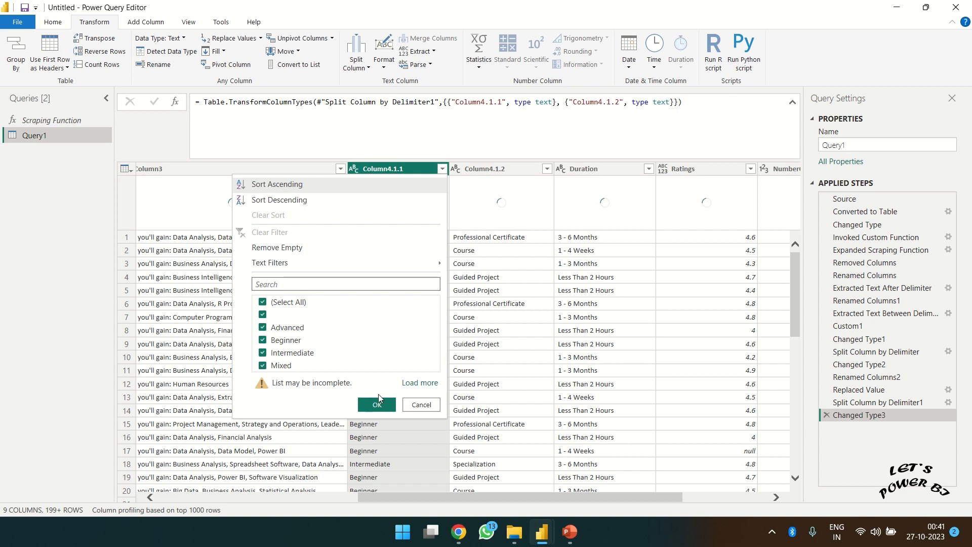
pyautogui.click(420, 405)
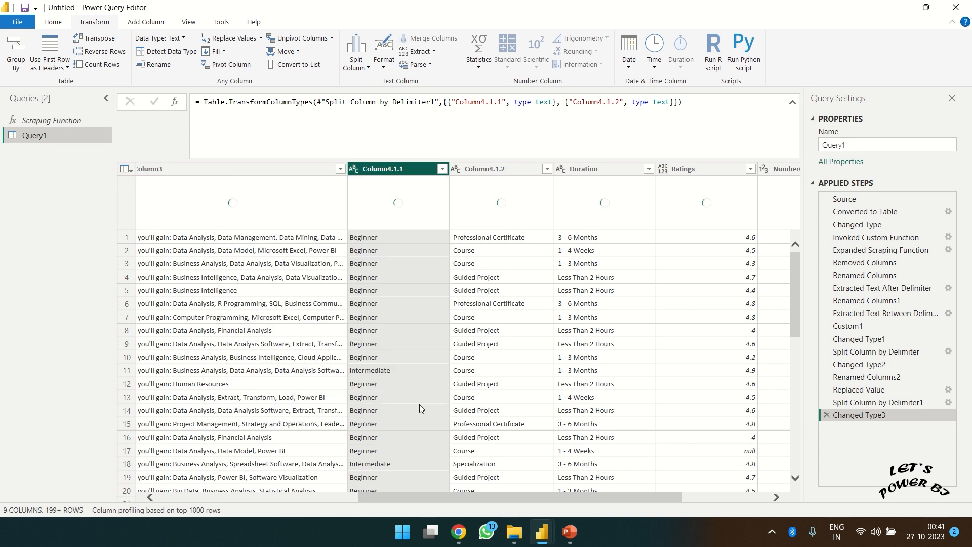
pyautogui.click(547, 171)
pyautogui.click(547, 169)
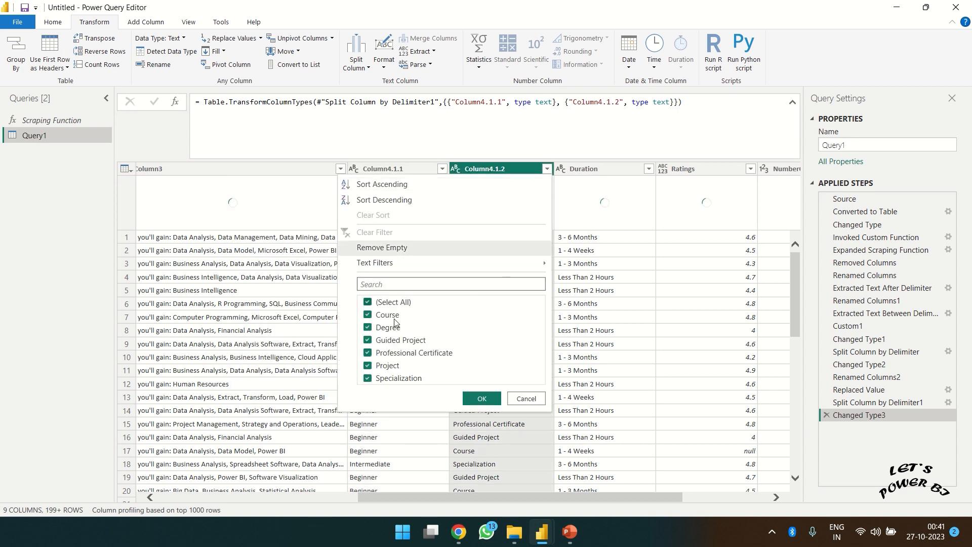
pyautogui.click(529, 399)
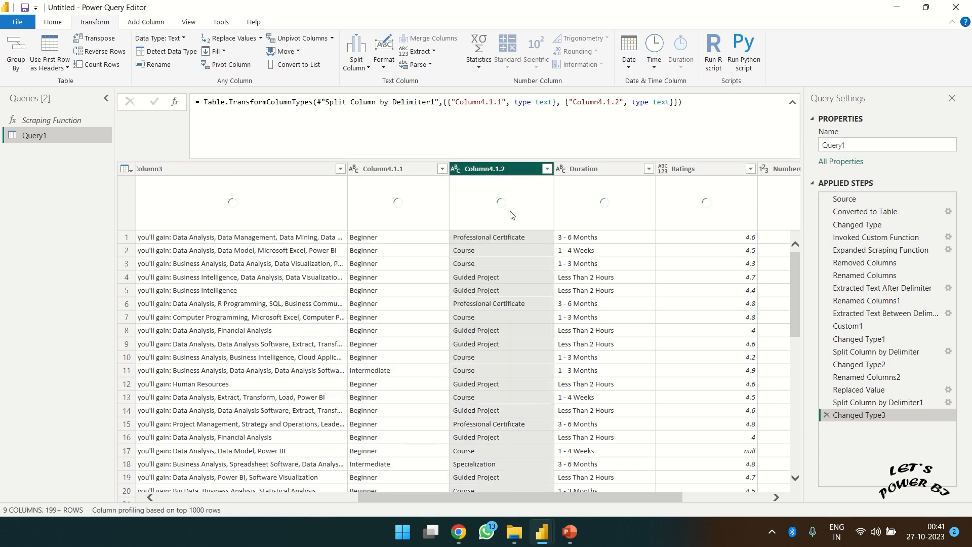
# - Rename Column4.1.2 to TypeOfCourse and Column4.1.1 to Difficulty
pyautogui.doubleClick(484, 171)
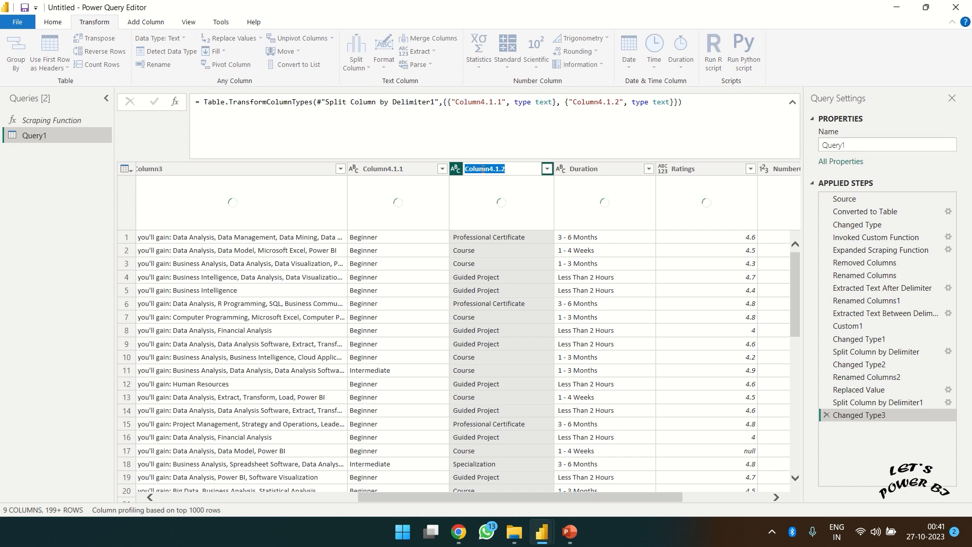
pyautogui.write('Type')
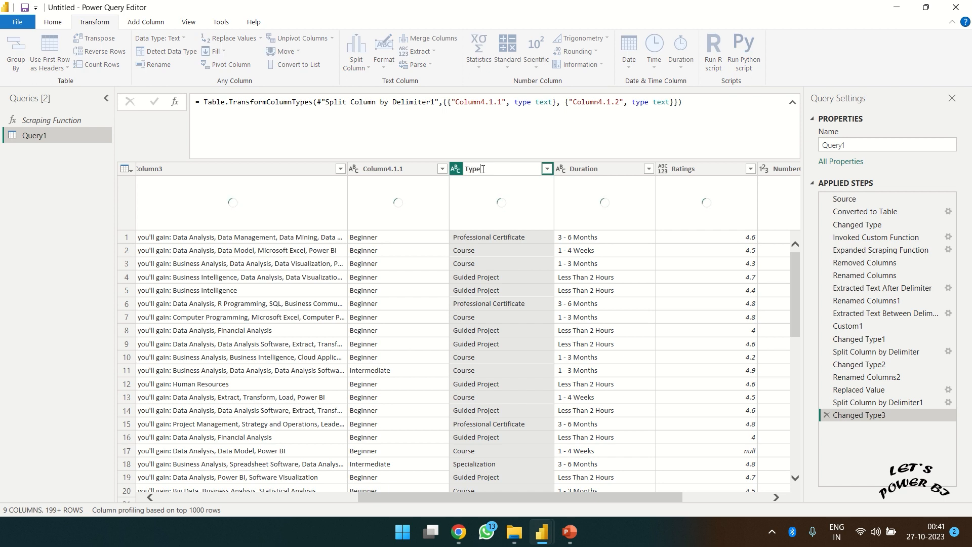
pyautogui.write('OfCourse')
pyautogui.press('Return')
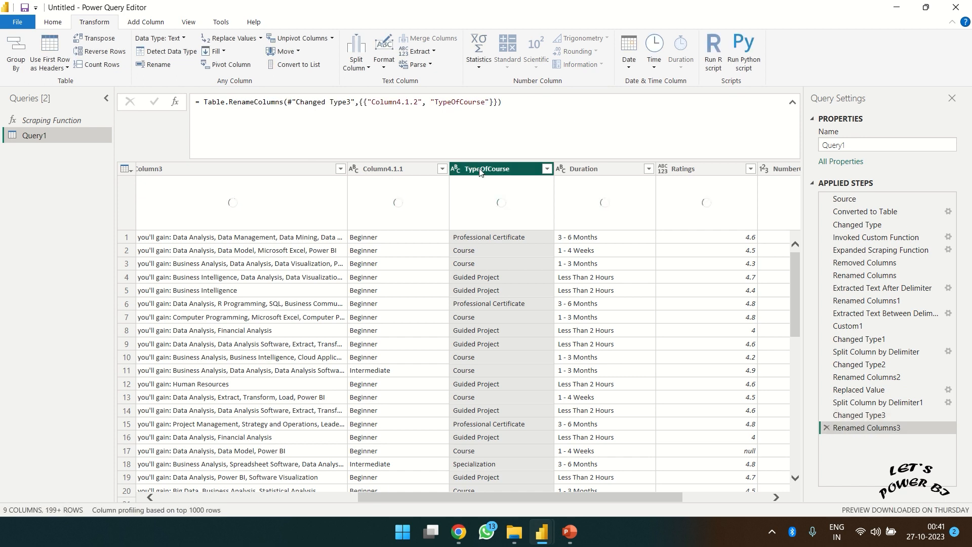
pyautogui.doubleClick(385, 171)
pyautogui.write('D')
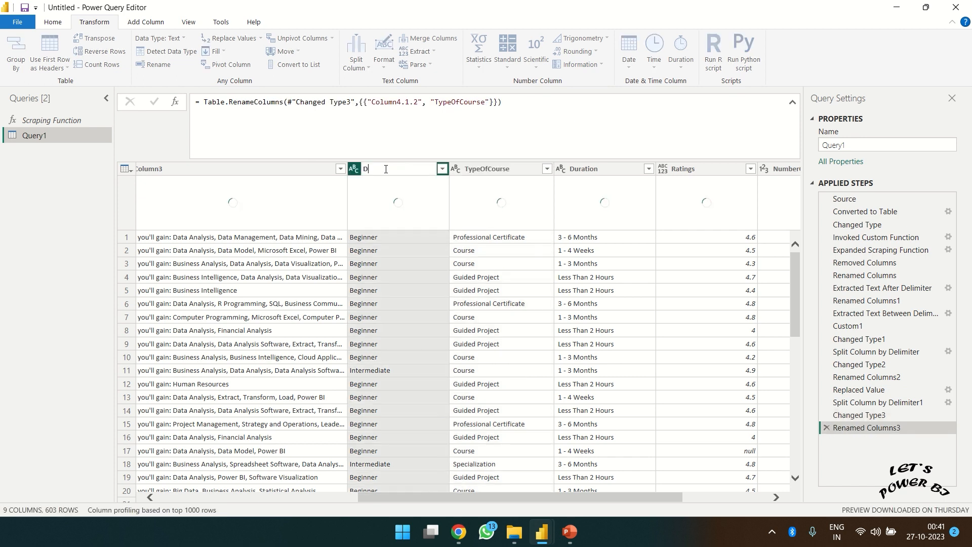
pyautogui.write('ifficulty')
pyautogui.press('Return')
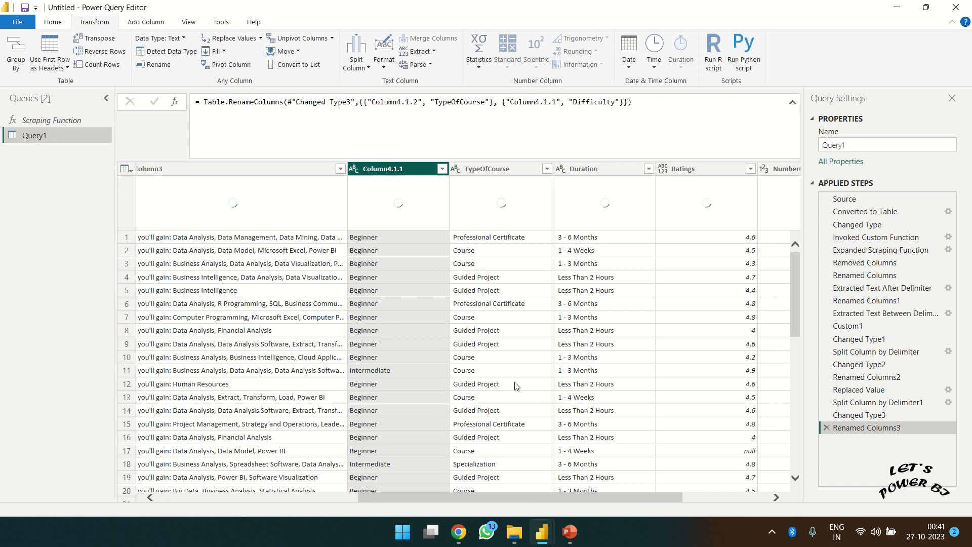
# - Rename the Column3 header to Skills
pyautogui.moveTo(507, 500); pyautogui.dragTo(417, 494)
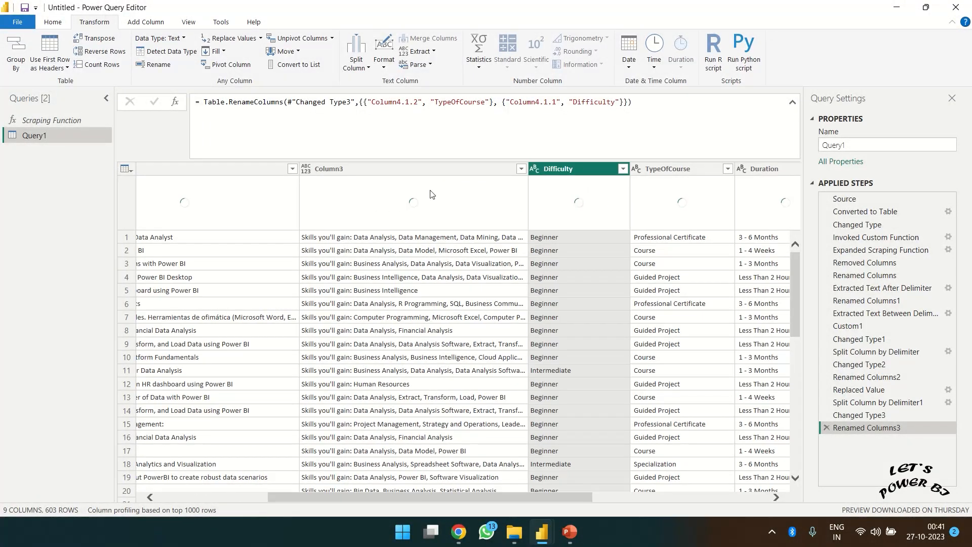
pyautogui.click(388, 175)
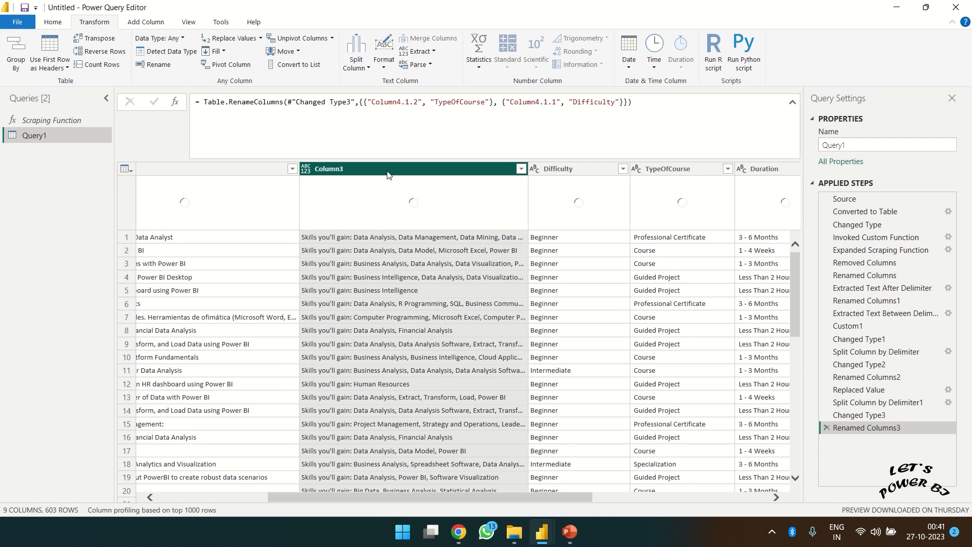
pyautogui.doubleClick(338, 169)
pyautogui.write('Skills')
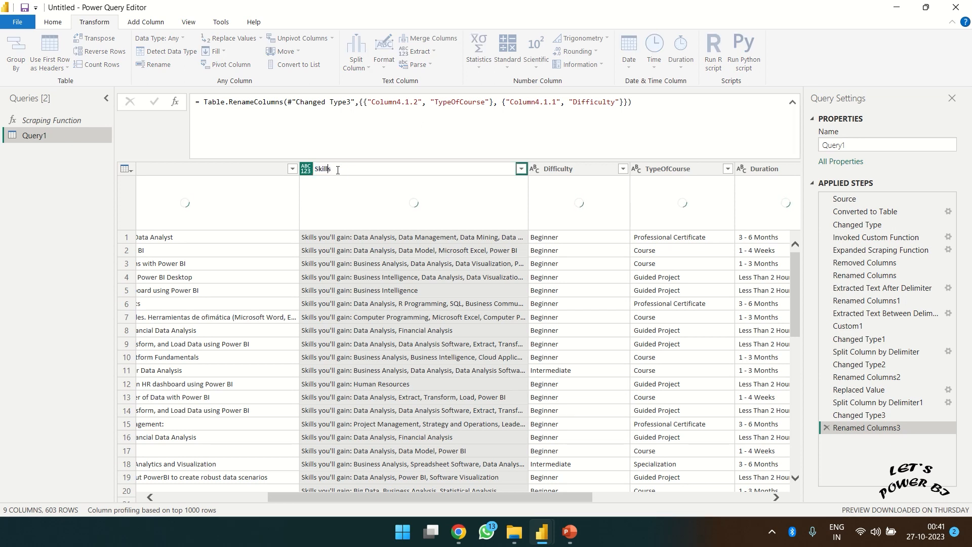
pyautogui.press('Return')
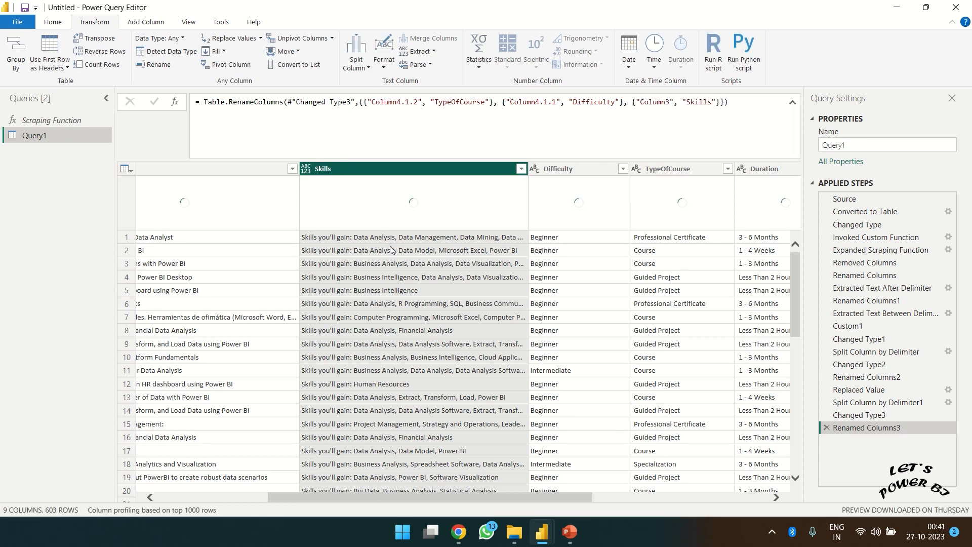
# - Preview the first Skills value and highlight its skills list after the "Skills you'll gain:" prefix
pyautogui.click(332, 241)
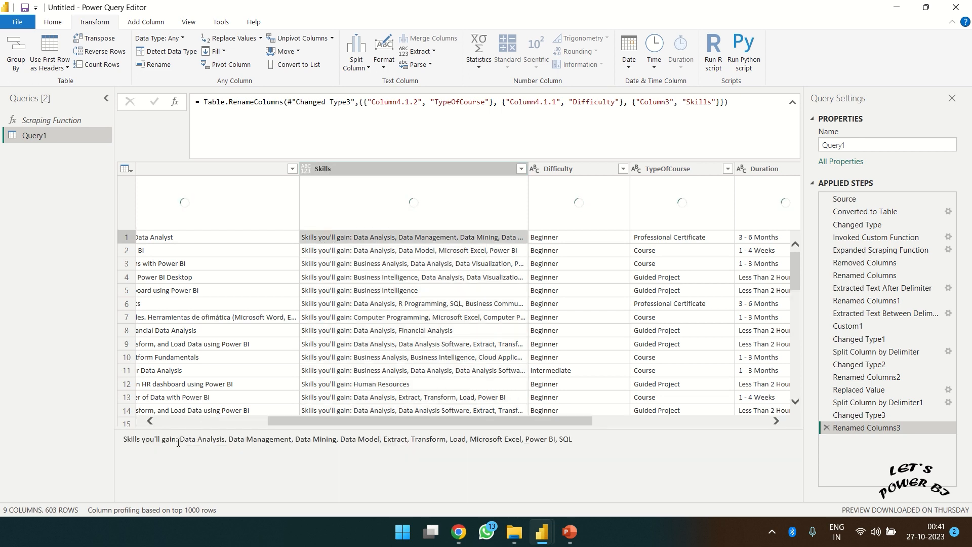
pyautogui.moveTo(179, 439); pyautogui.dragTo(122, 442)
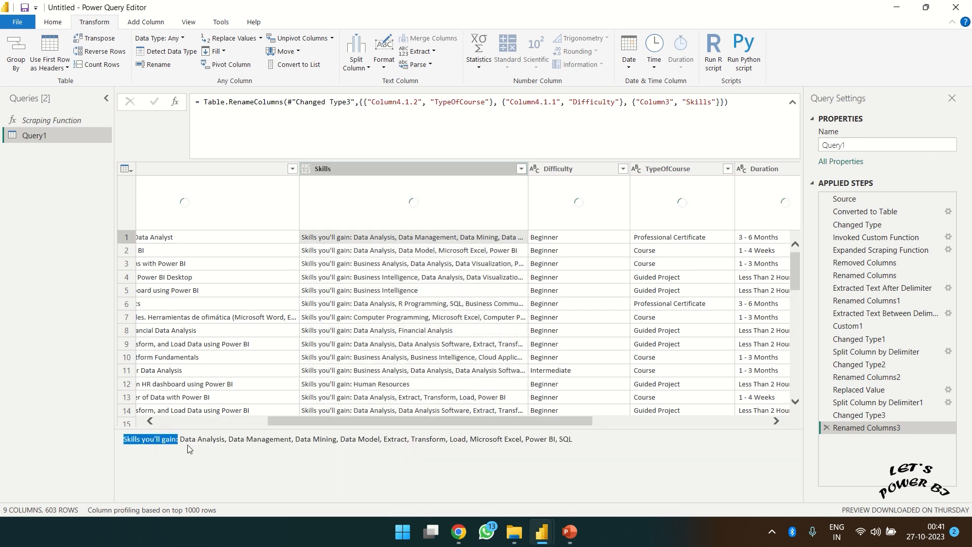
pyautogui.moveTo(181, 443); pyautogui.dragTo(557, 449)
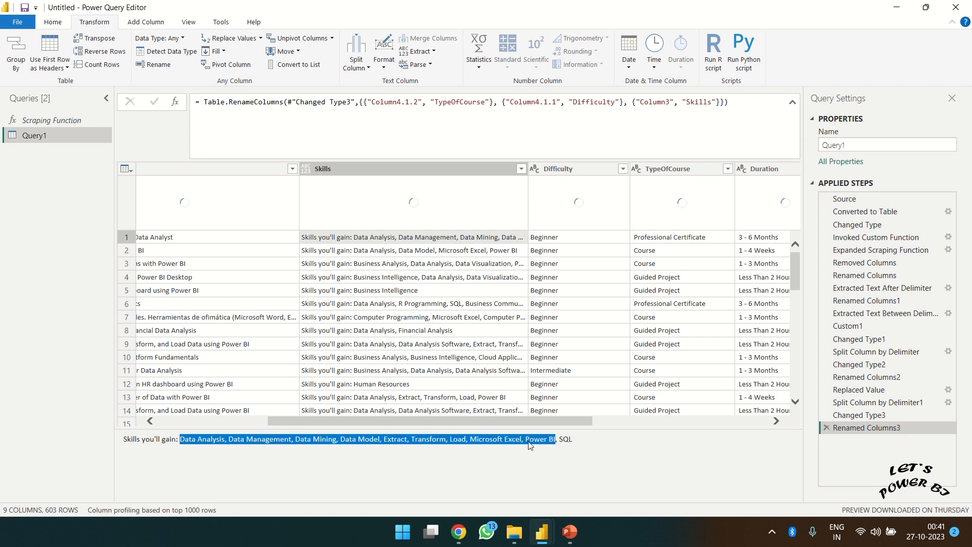
pyautogui.click(466, 438)
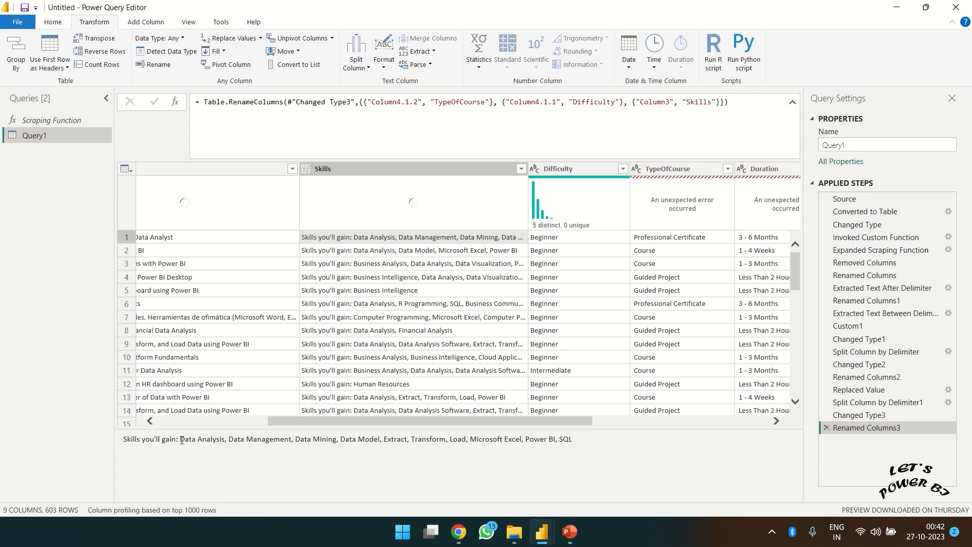
pyautogui.moveTo(181, 440); pyautogui.dragTo(574, 439)
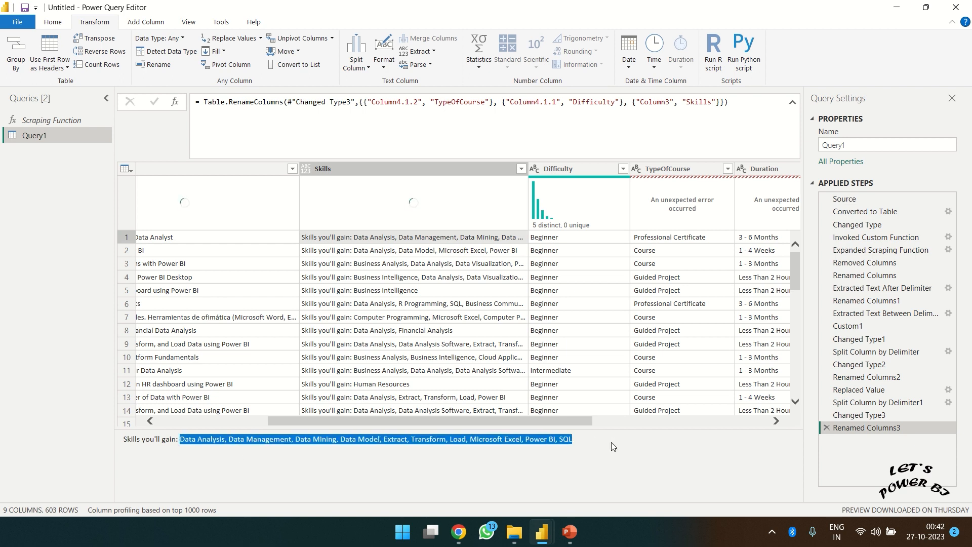
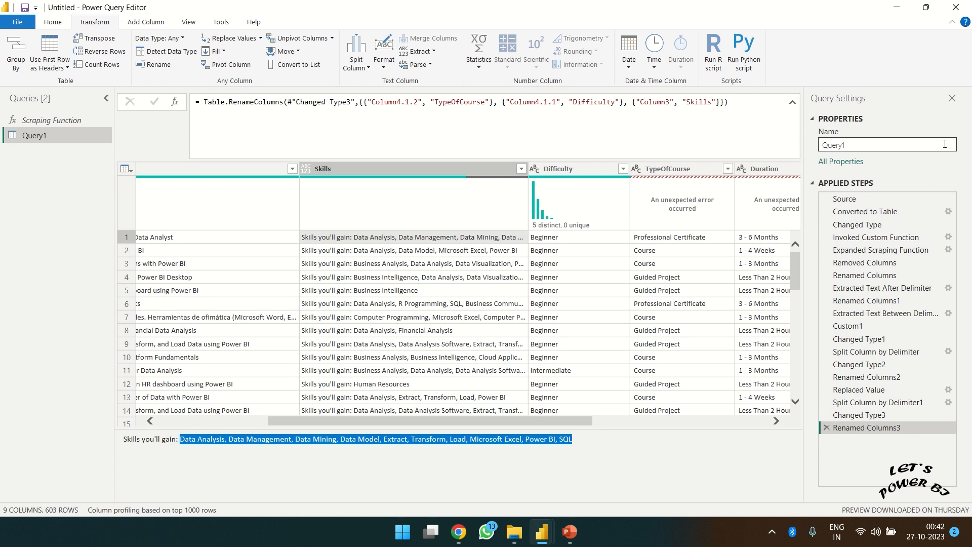
# - Rename the course query to 'PowerBI Courses'
pyautogui.doubleClick(826, 145)
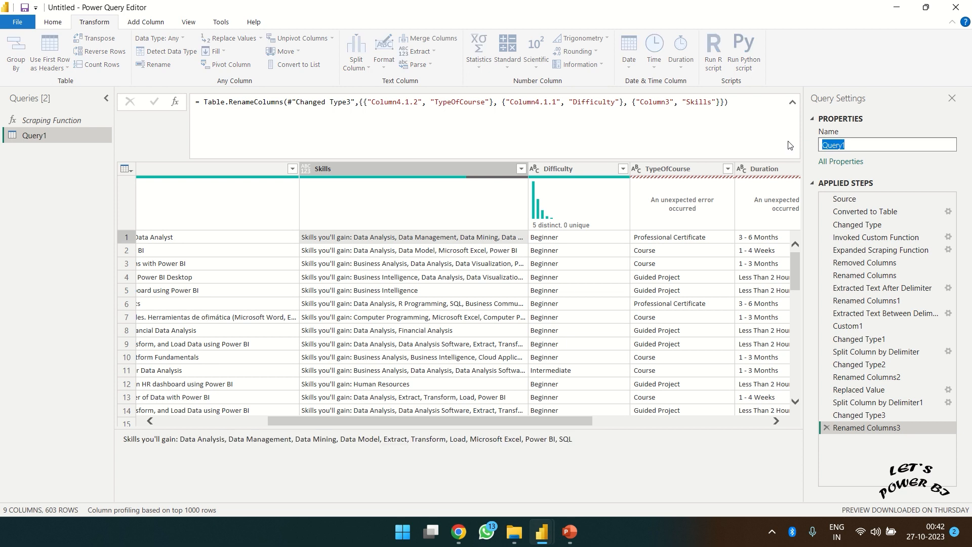
pyautogui.write('PowerBI Courses')
pyautogui.press('Return')
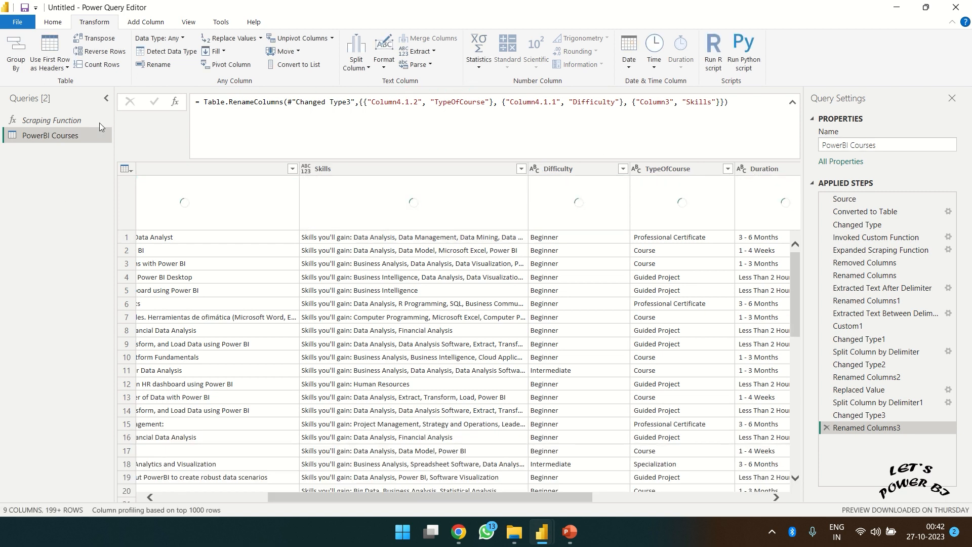
# - Create a new blank query, Query1, alongside PowerBI Courses
pyautogui.click(58, 23)
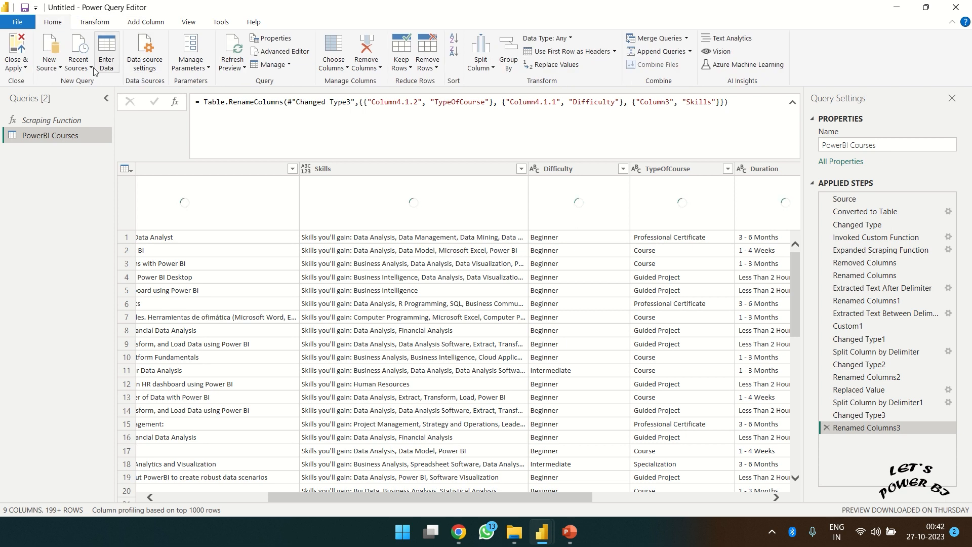
pyautogui.click(49, 60)
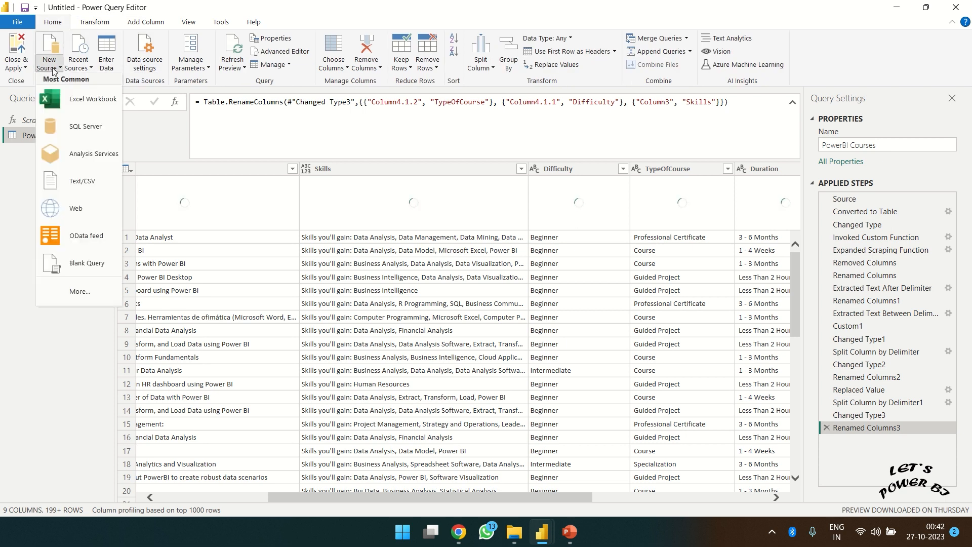
pyautogui.click(76, 263)
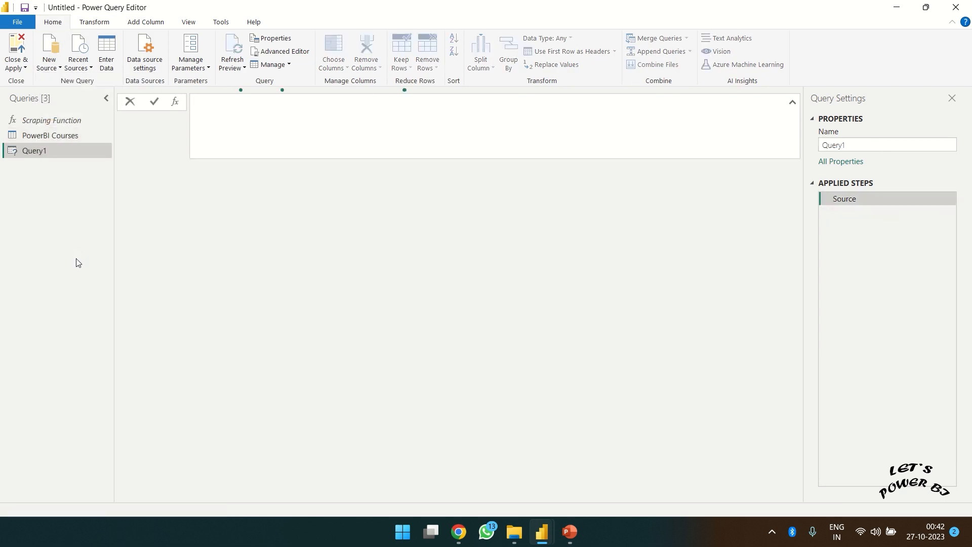
pyautogui.click(55, 135)
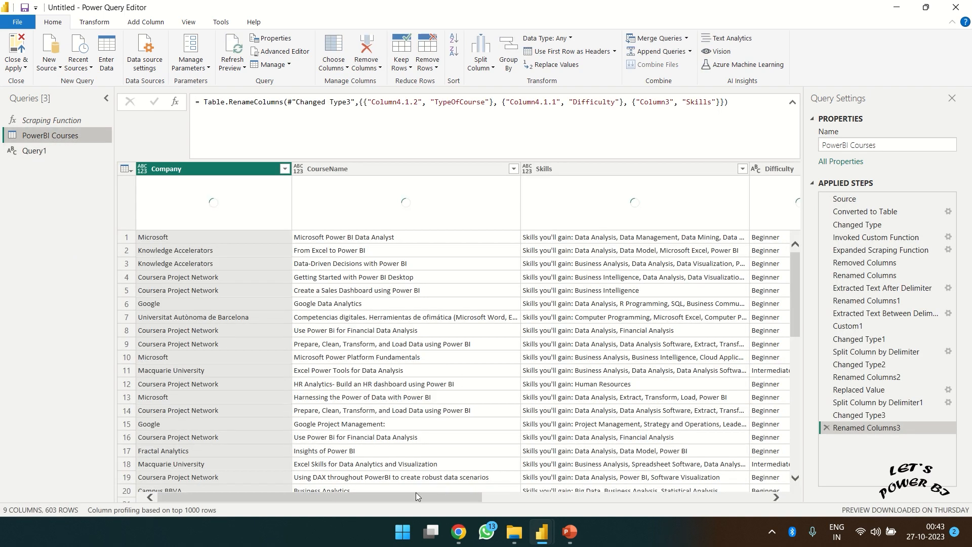
# - Add a custom Index column to PowerBI Courses starting at 1001 with increment 1
pyautogui.click(145, 23)
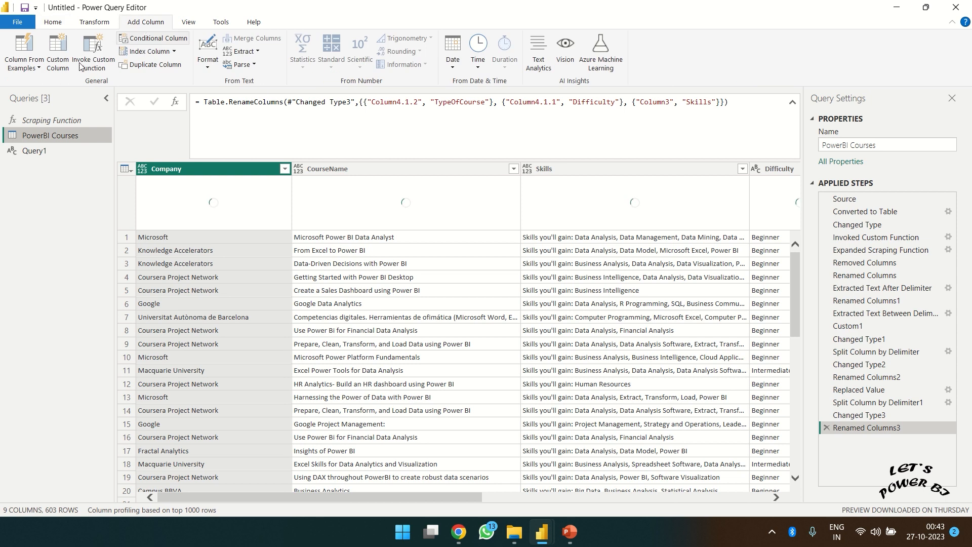
pyautogui.click(173, 51)
pyautogui.click(159, 95)
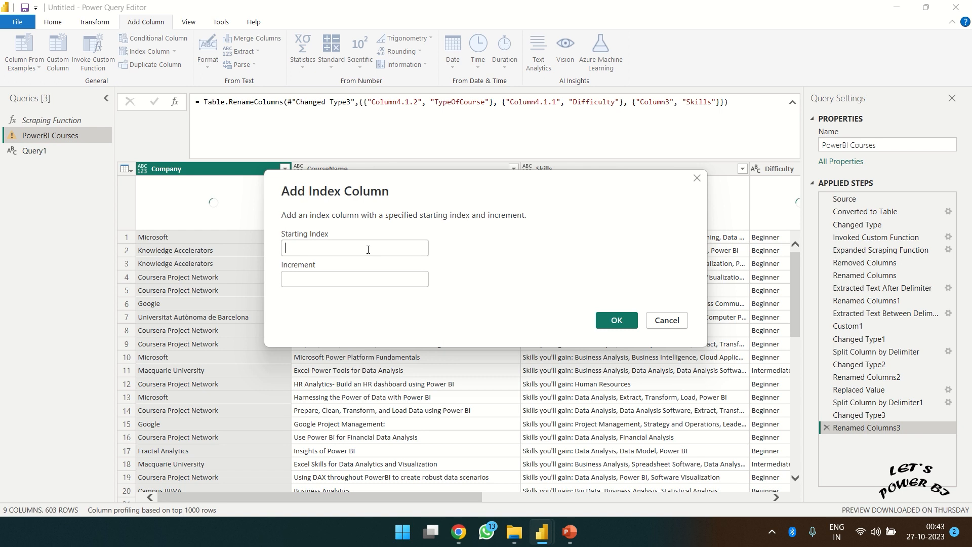
pyautogui.write('1001')
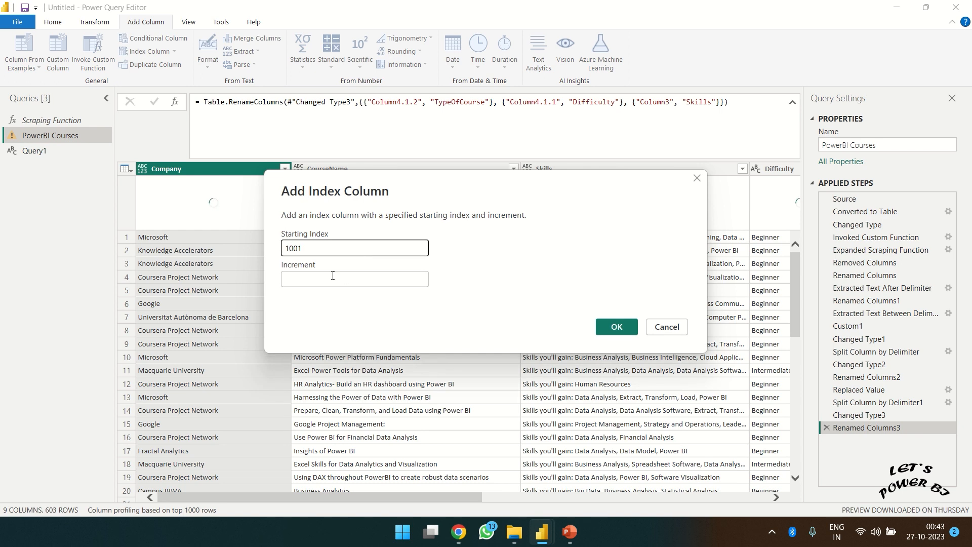
pyautogui.click(332, 276)
pyautogui.write('1')
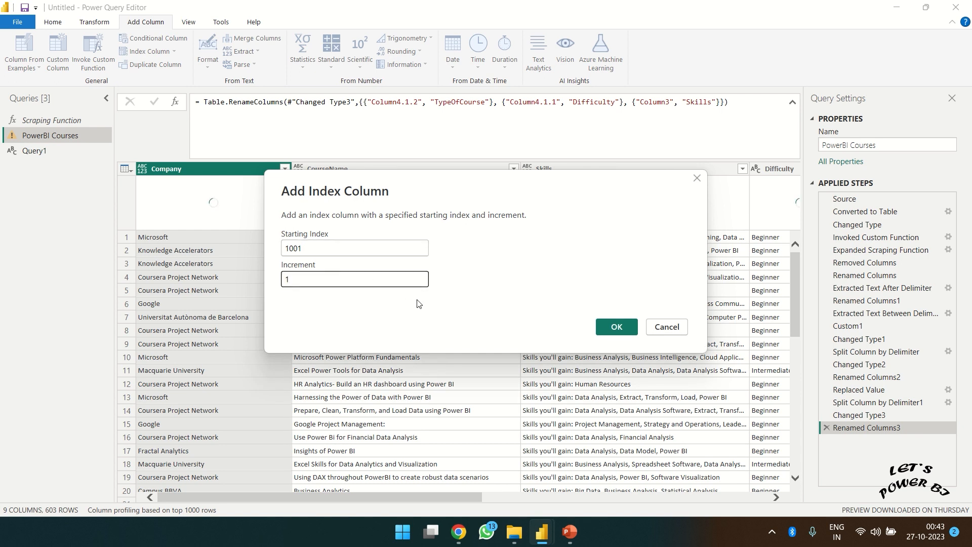
pyautogui.click(614, 327)
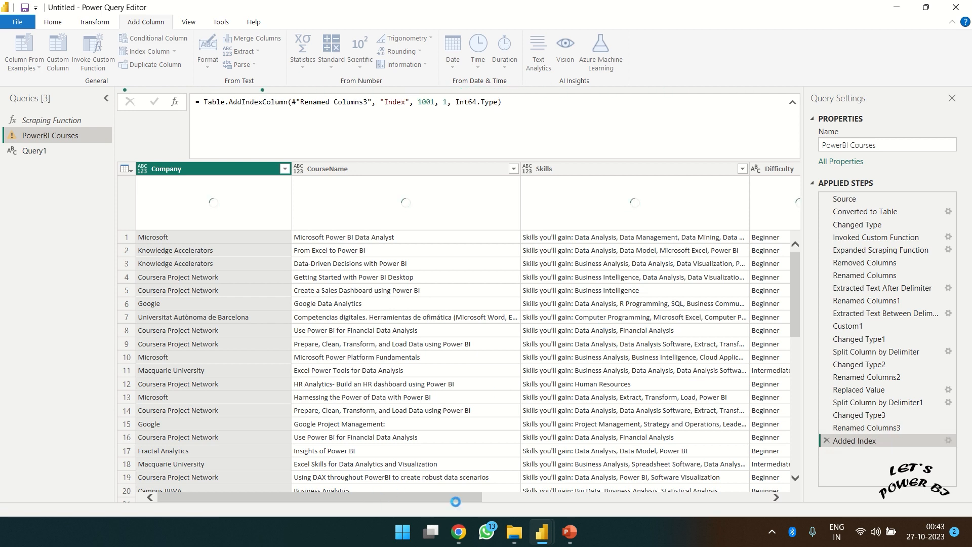
# - Move the Index column to the first position in the table
pyautogui.click(505, 500)
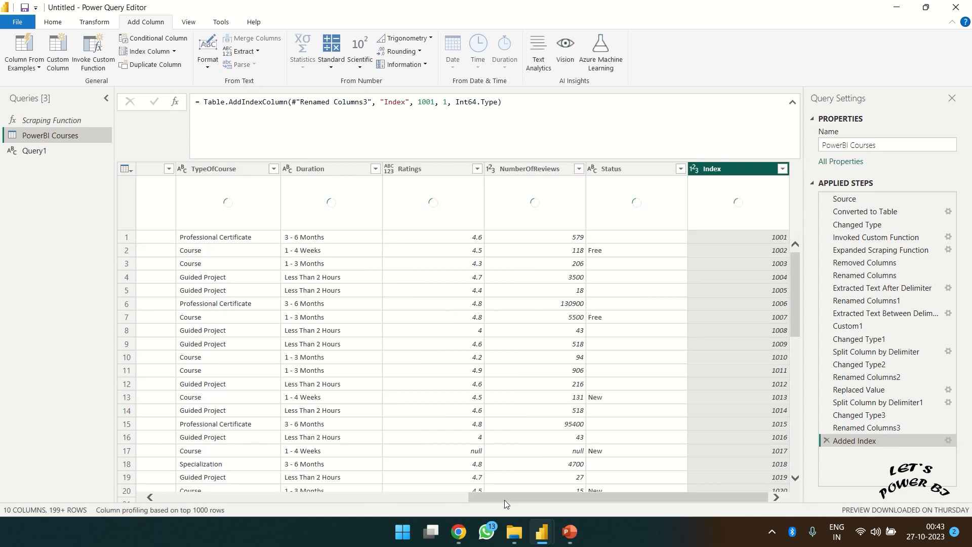
pyautogui.rightClick(755, 167)
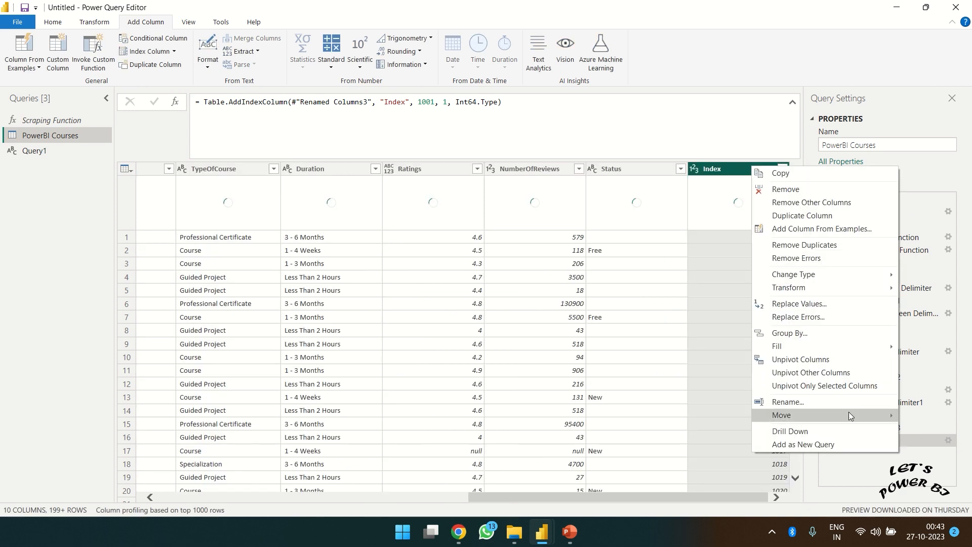
pyautogui.moveTo(849, 413)
pyautogui.click(709, 440)
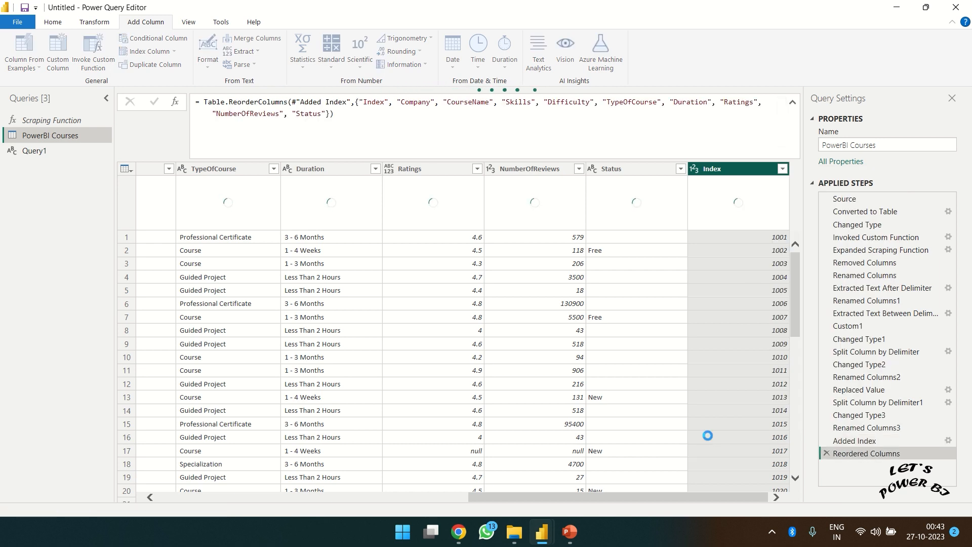
# - Set Query1's formula to = #"PowerBI Courses"[[Index],[Skills]] to keep only those two columns
pyautogui.click(51, 155)
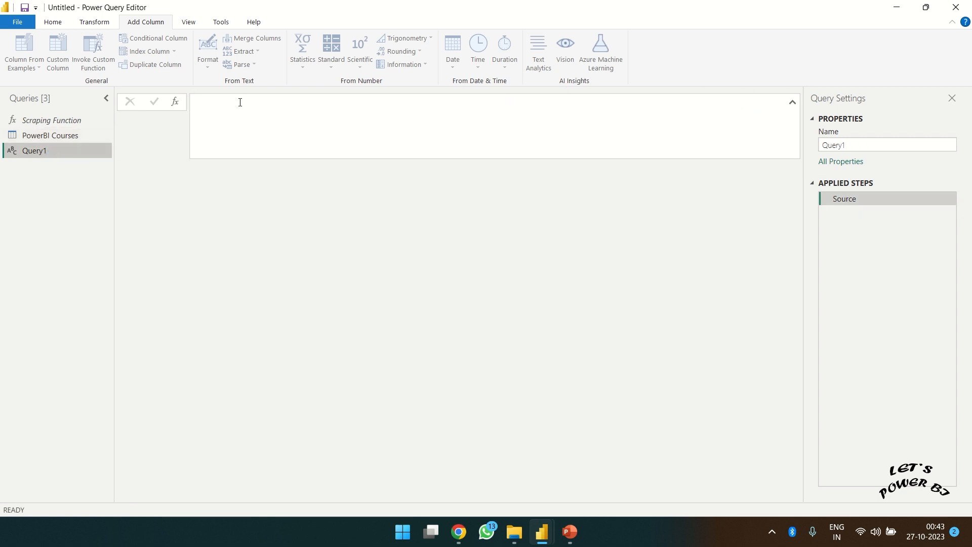
pyautogui.click(240, 102)
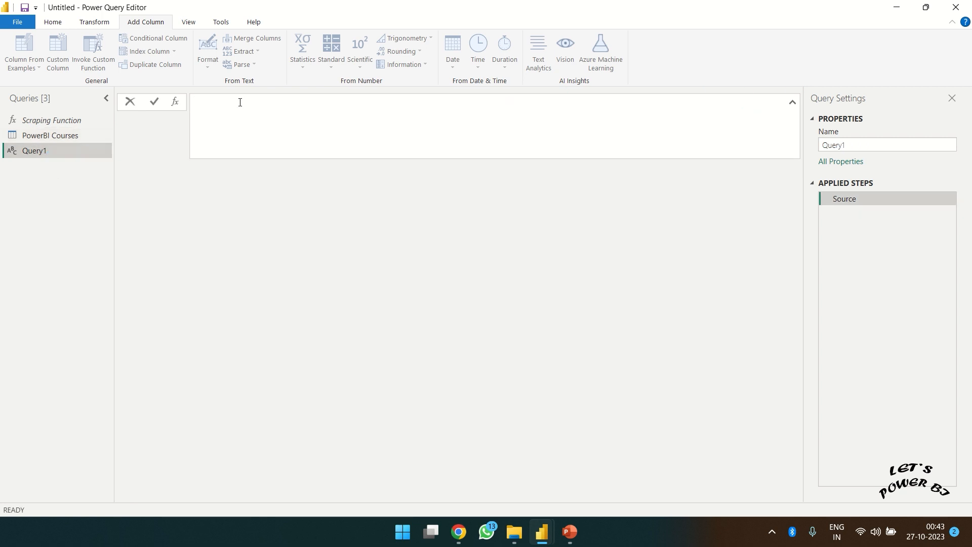
pyautogui.write('= pow')
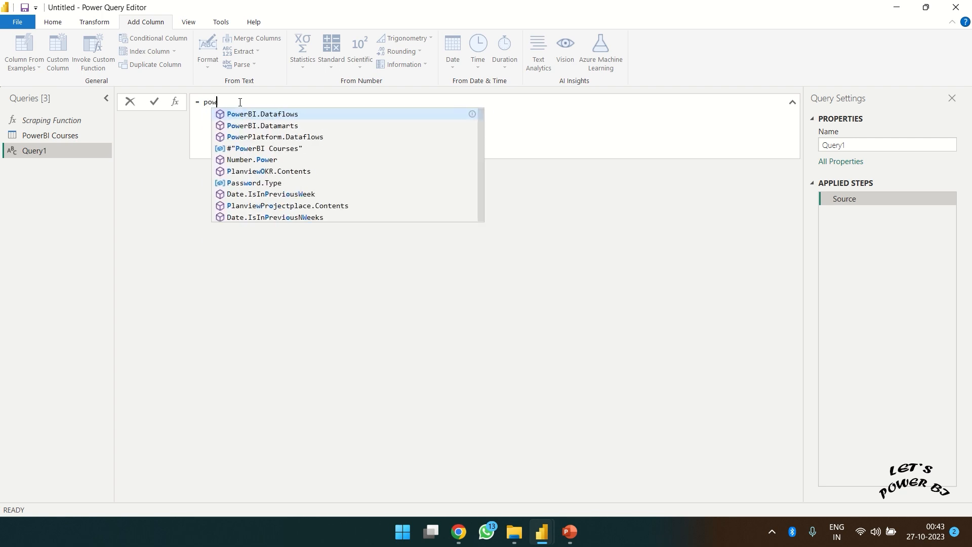
pyautogui.write('er')
pyautogui.press('Down')
pyautogui.press('Down')
pyautogui.press('Down')
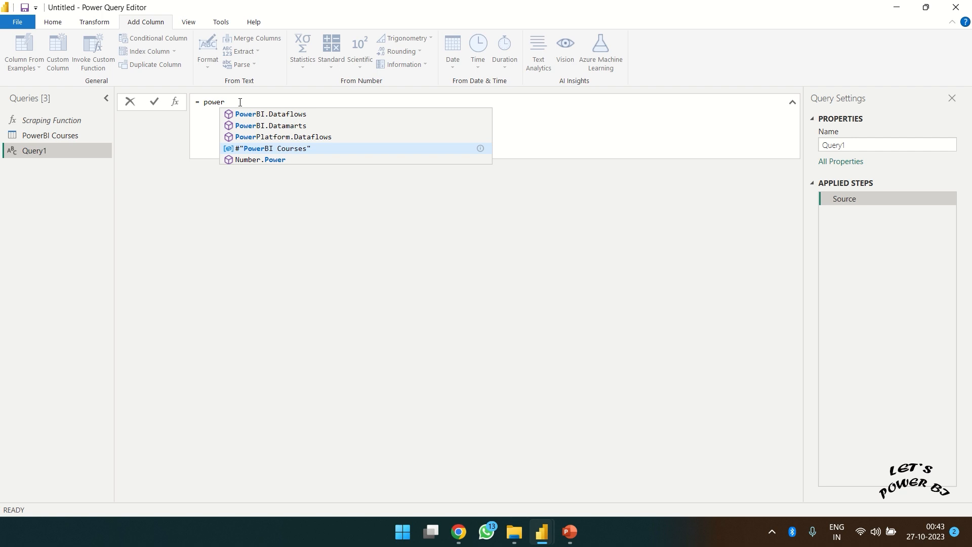
pyautogui.press('Tab')
pyautogui.moveTo(226, 107)
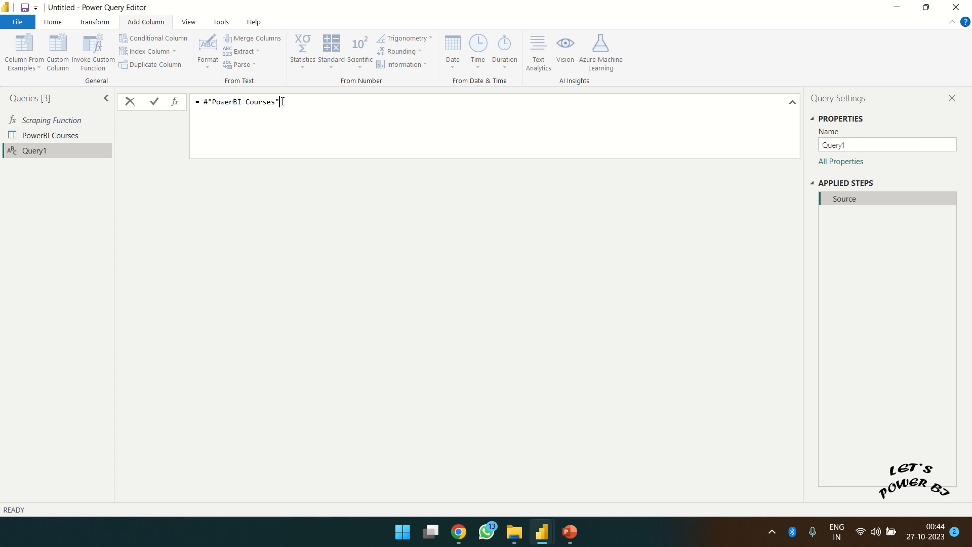
pyautogui.write('[[')
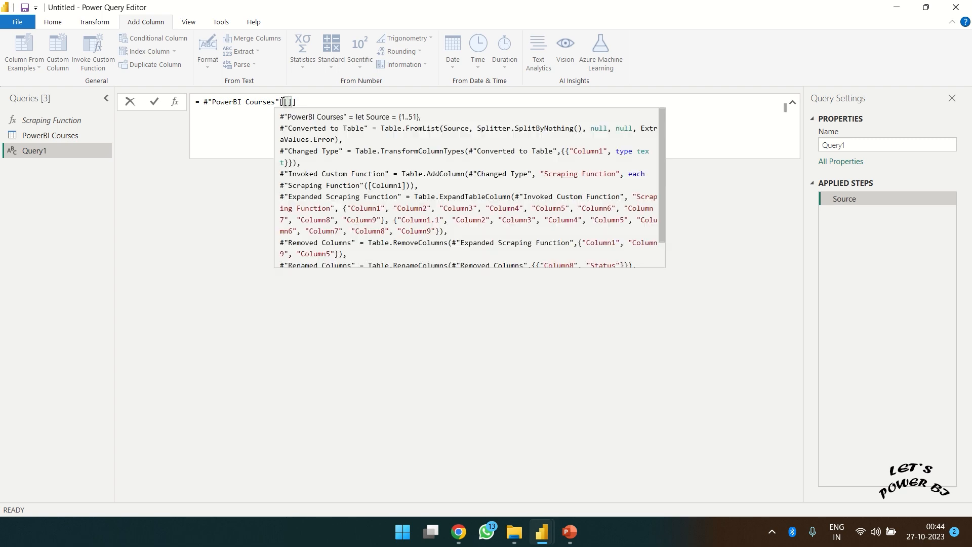
pyautogui.write('Index]')
pyautogui.write(',')
pyautogui.write('[S')
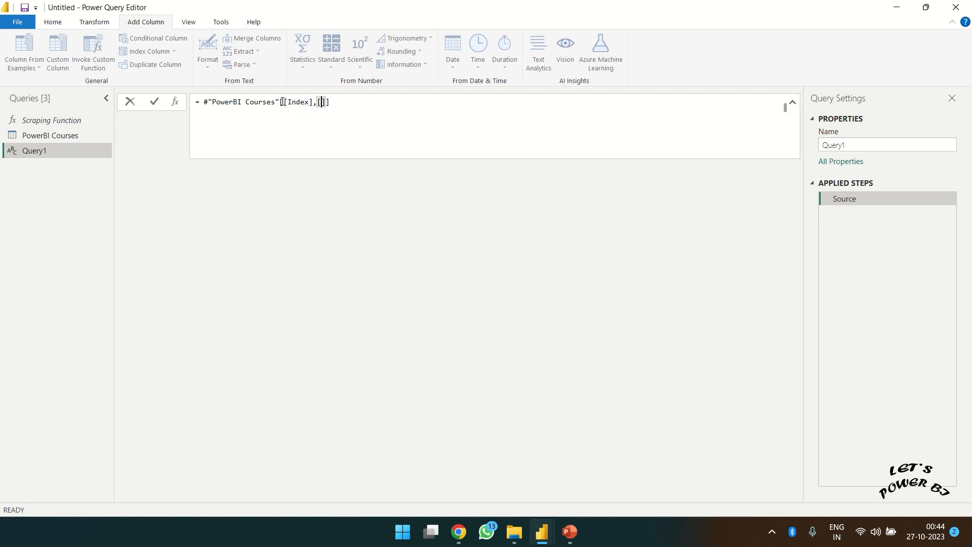
pyautogui.write('kills')
pyautogui.click(152, 106)
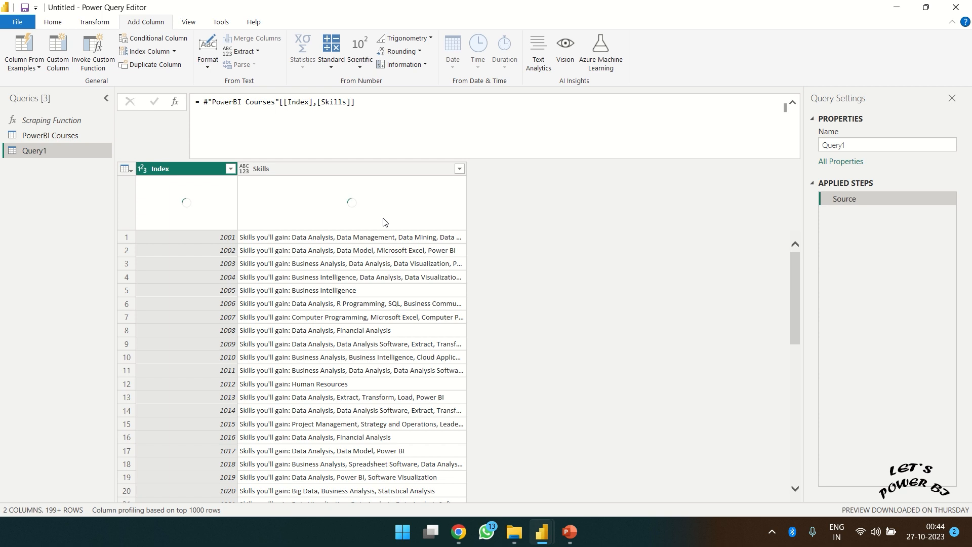
# - Extract the text after the ': ' delimiter from Skills into a new column
pyautogui.click(327, 173)
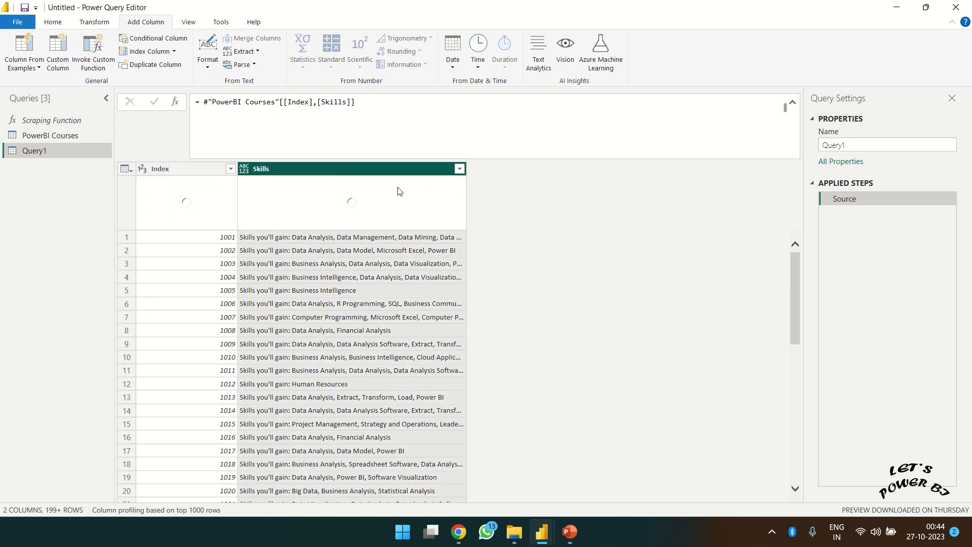
pyautogui.rightClick(363, 177)
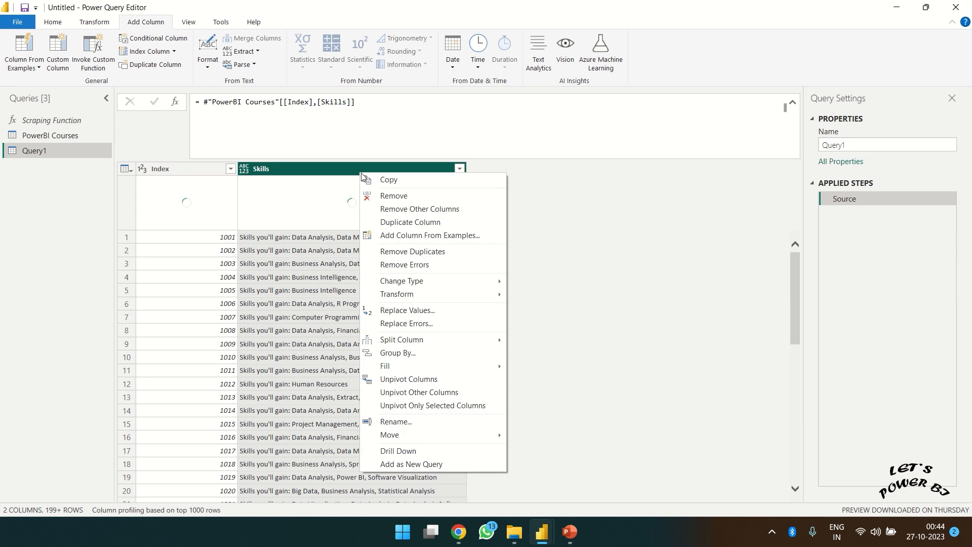
pyautogui.click(330, 175)
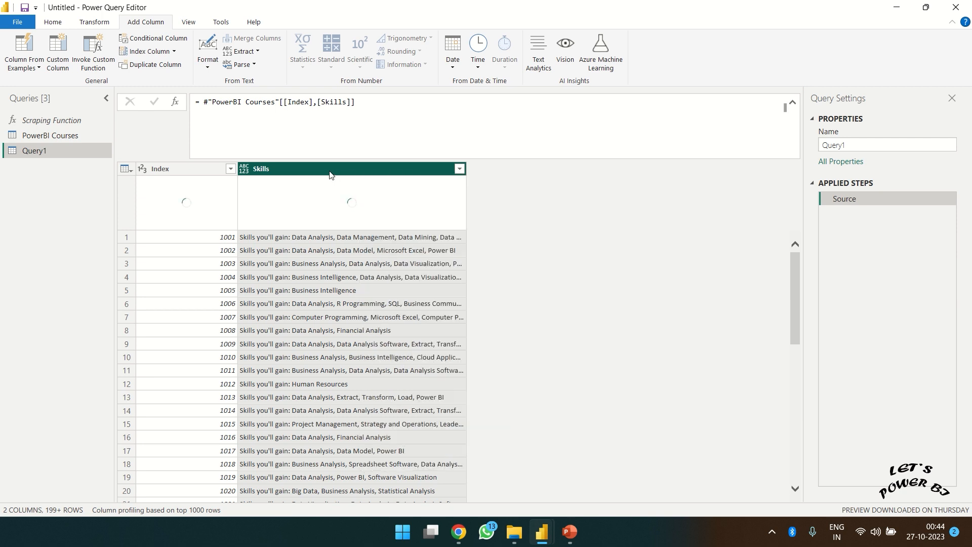
pyautogui.click(253, 51)
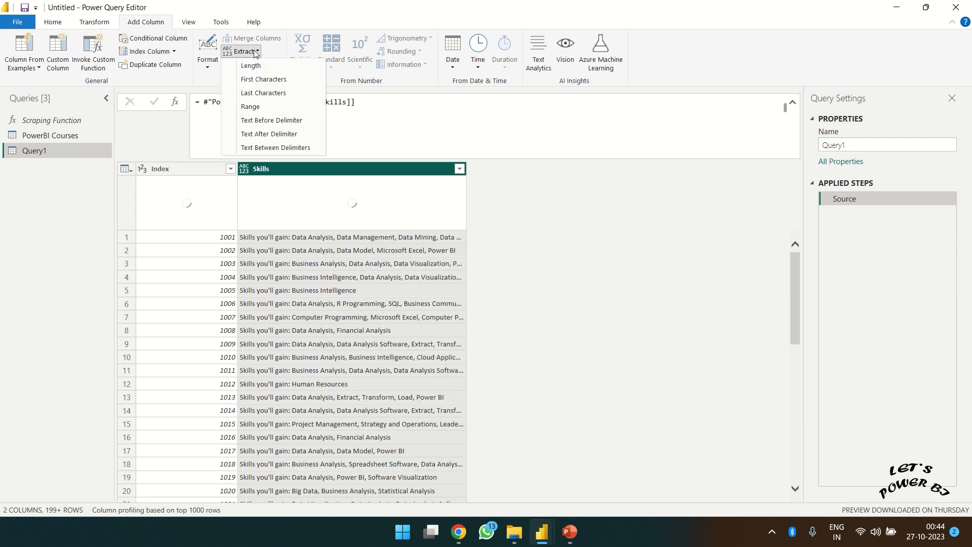
pyautogui.click(276, 134)
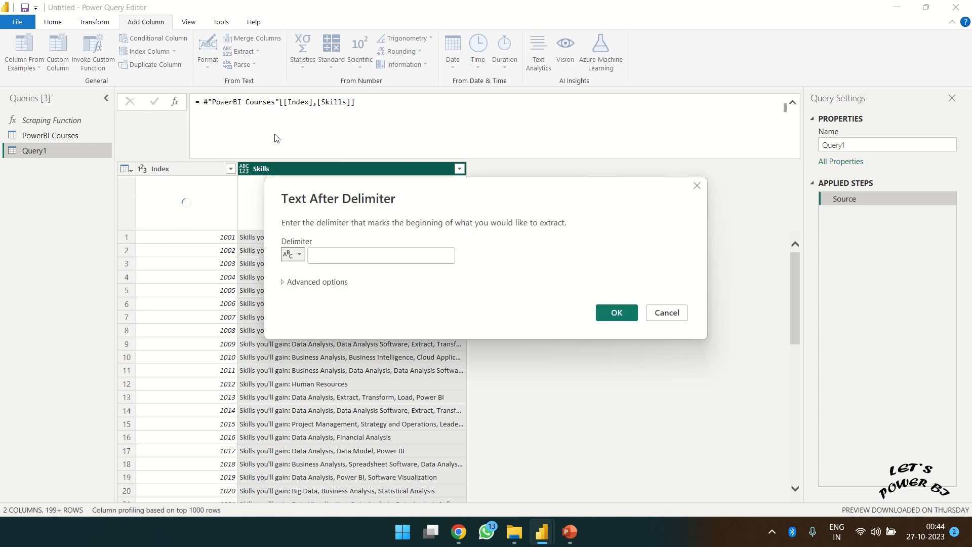
pyautogui.moveTo(353, 200); pyautogui.dragTo(383, 98)
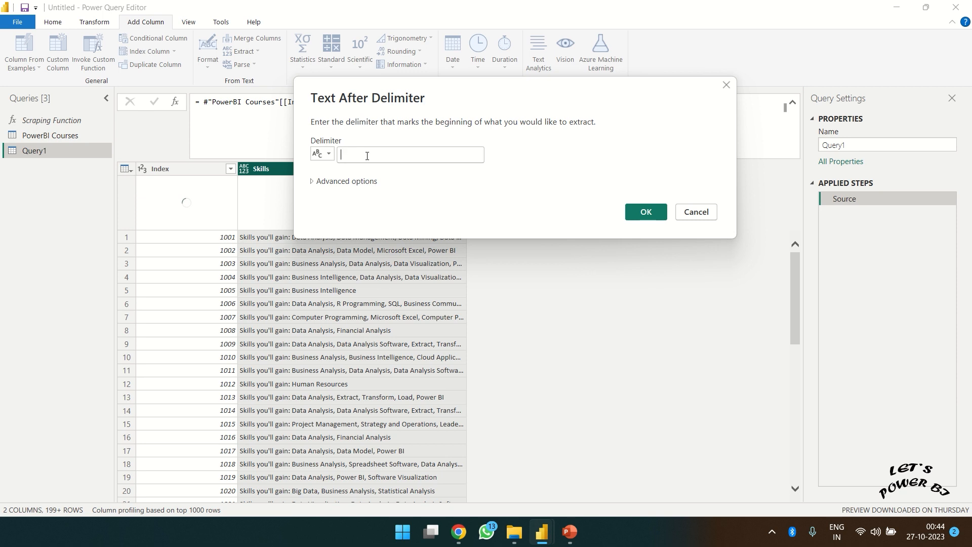
pyautogui.click(367, 156)
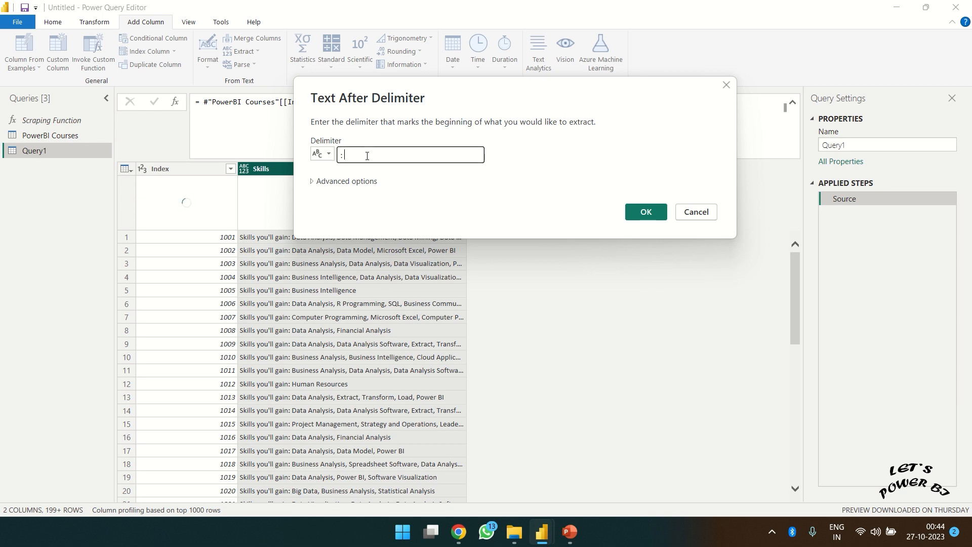
pyautogui.click(646, 212)
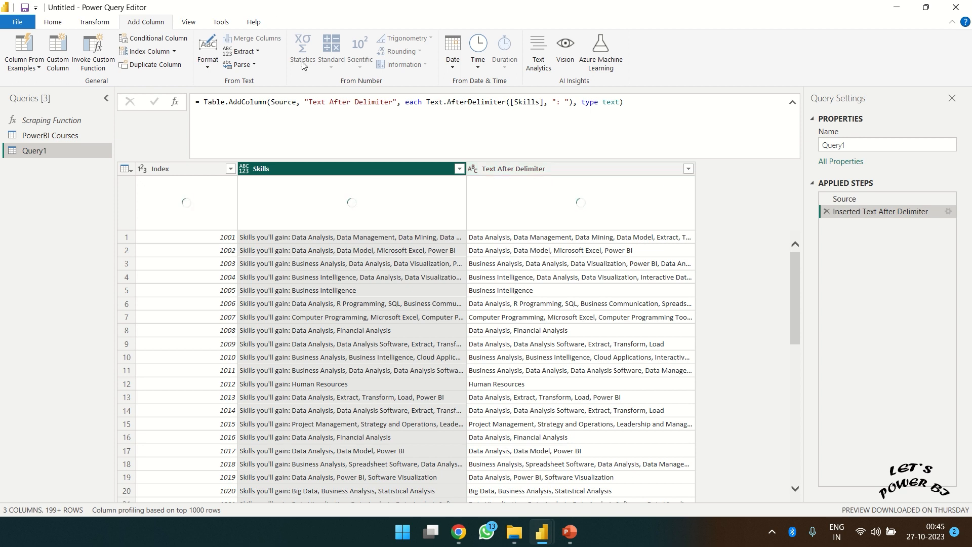
# - Repeat the text-after-delimiter extraction with ':', creating Text After Delimiter.1
pyautogui.click(245, 52)
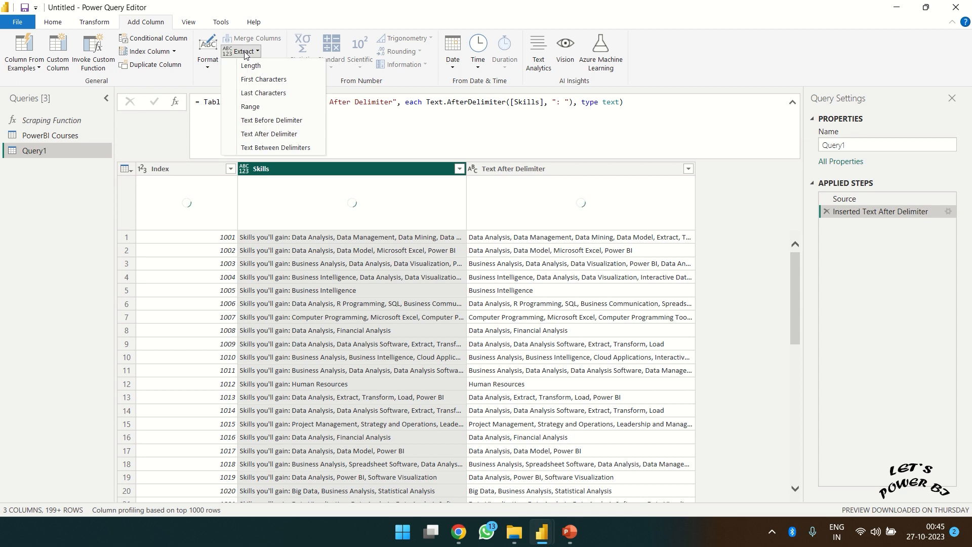
pyautogui.click(264, 134)
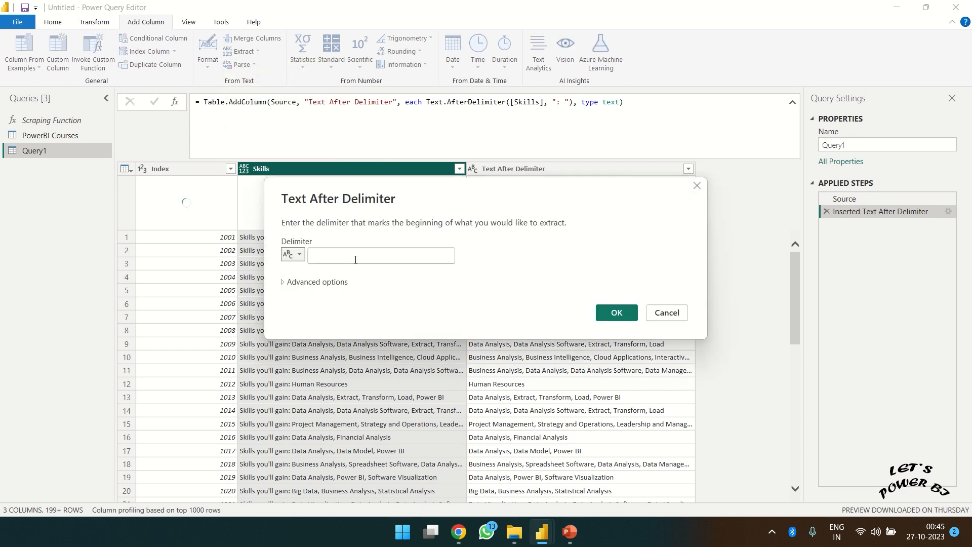
pyautogui.click(355, 260)
pyautogui.write(':')
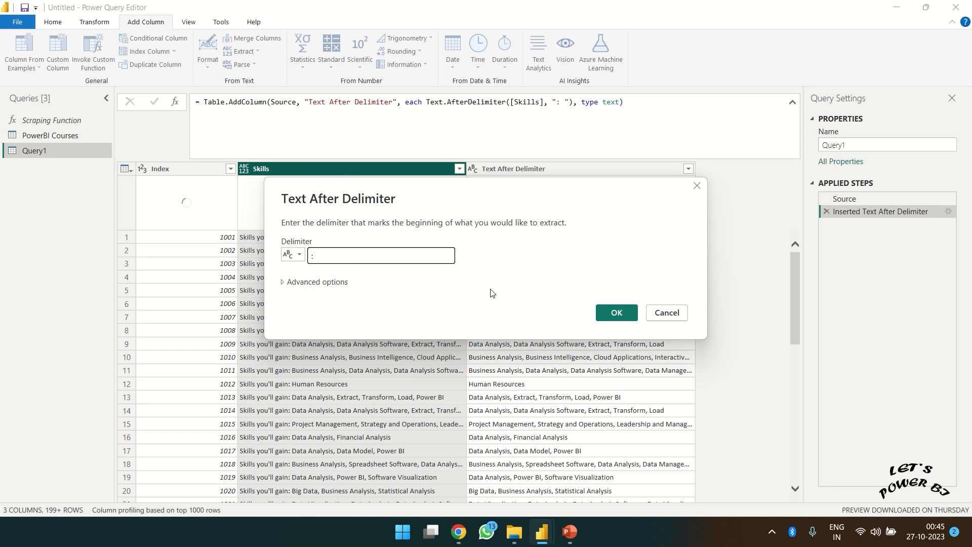
pyautogui.click(624, 315)
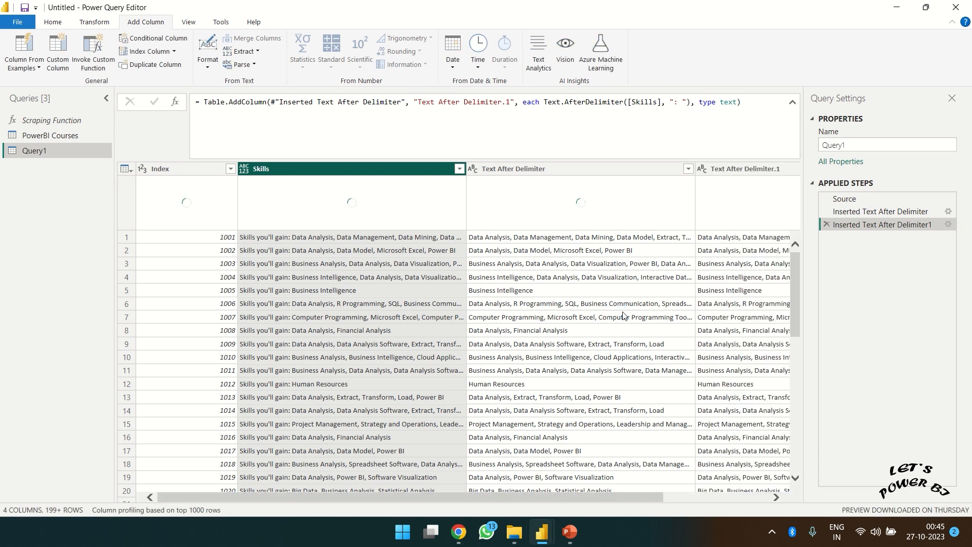
# - Delete the duplicate extraction step and remove the original Skills column
pyautogui.click(828, 225)
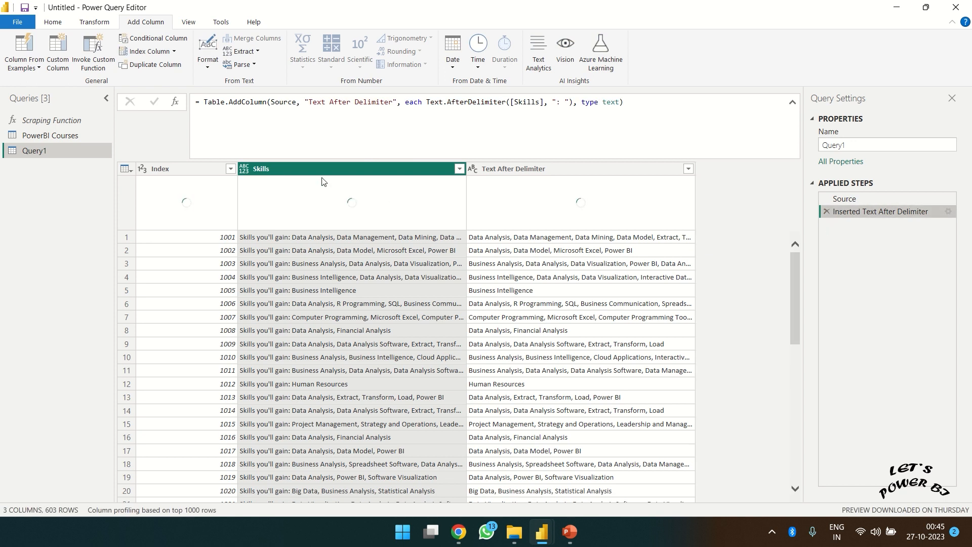
pyautogui.rightClick(308, 169)
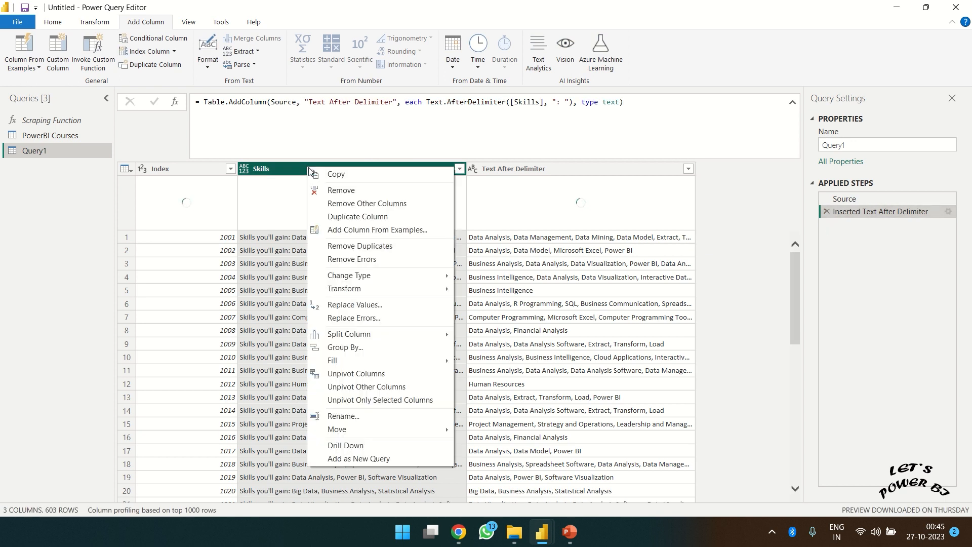
pyautogui.click(342, 189)
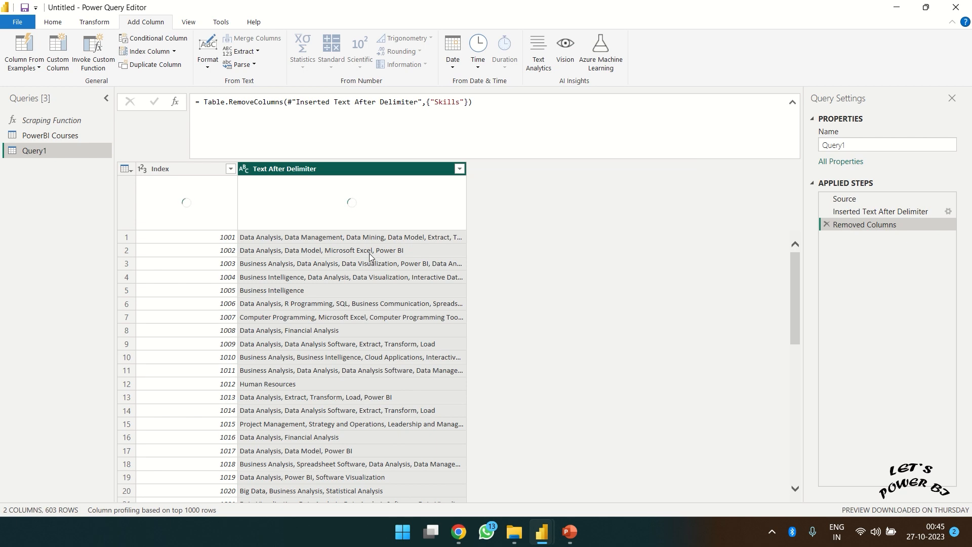
# - Split Text After Delimiter by comma into rows, giving one skill per row
pyautogui.rightClick(299, 171)
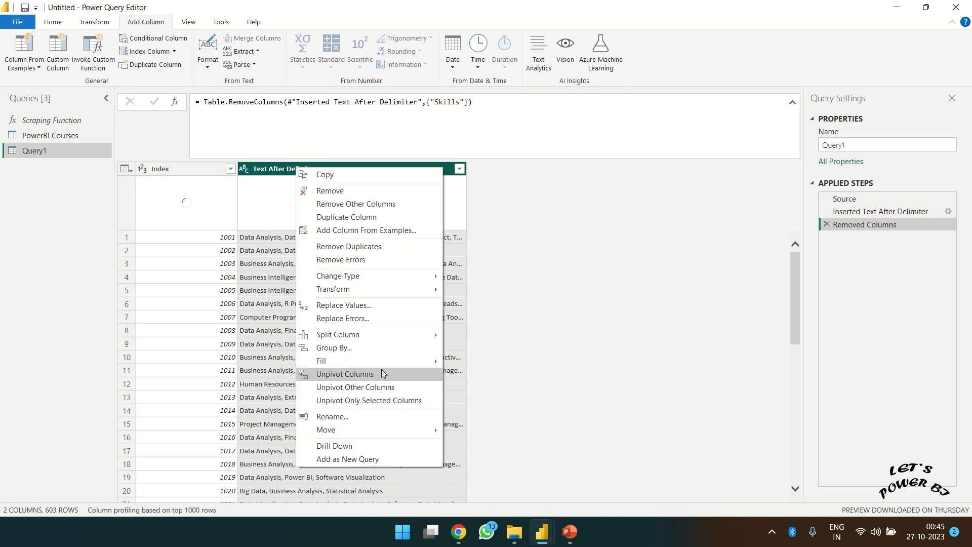
pyautogui.moveTo(367, 339)
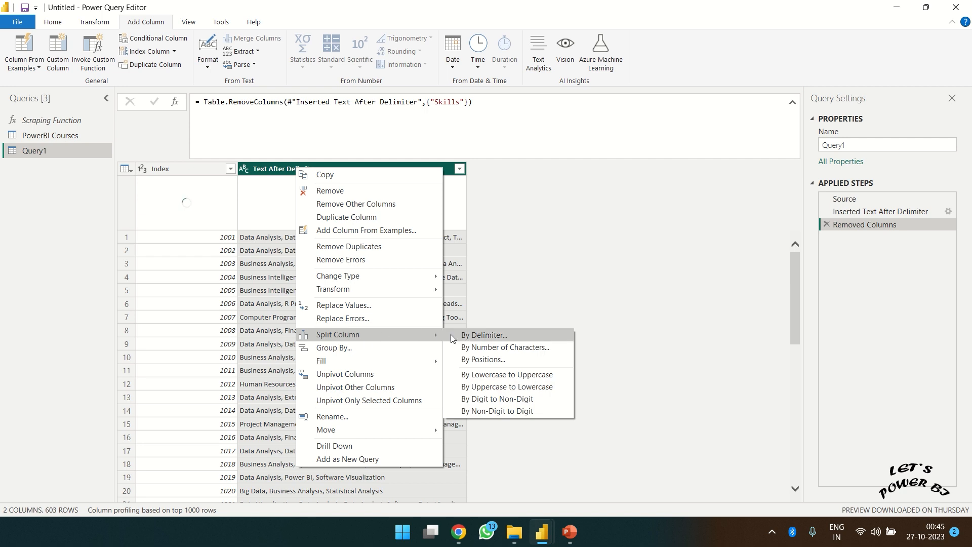
pyautogui.click(470, 335)
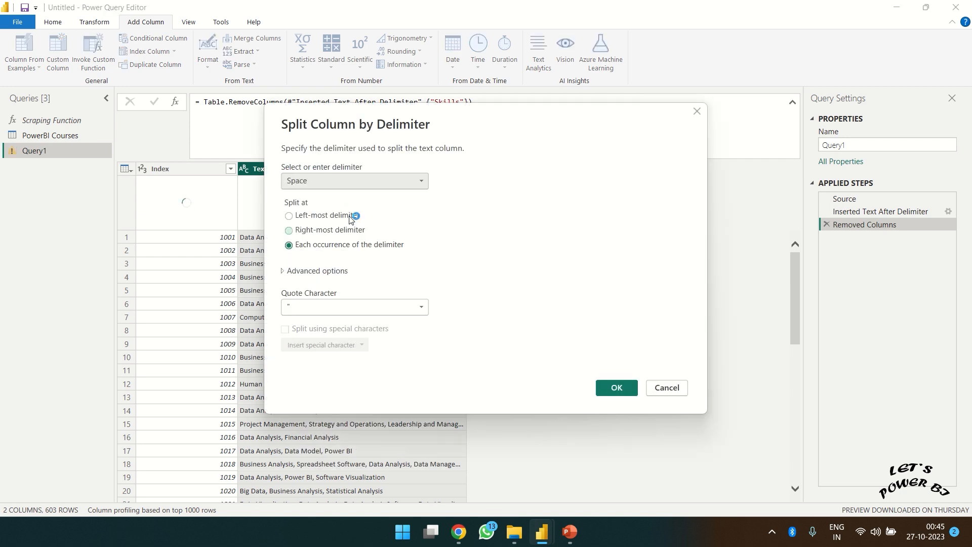
pyautogui.click(380, 179)
pyautogui.click(317, 205)
pyautogui.click(284, 271)
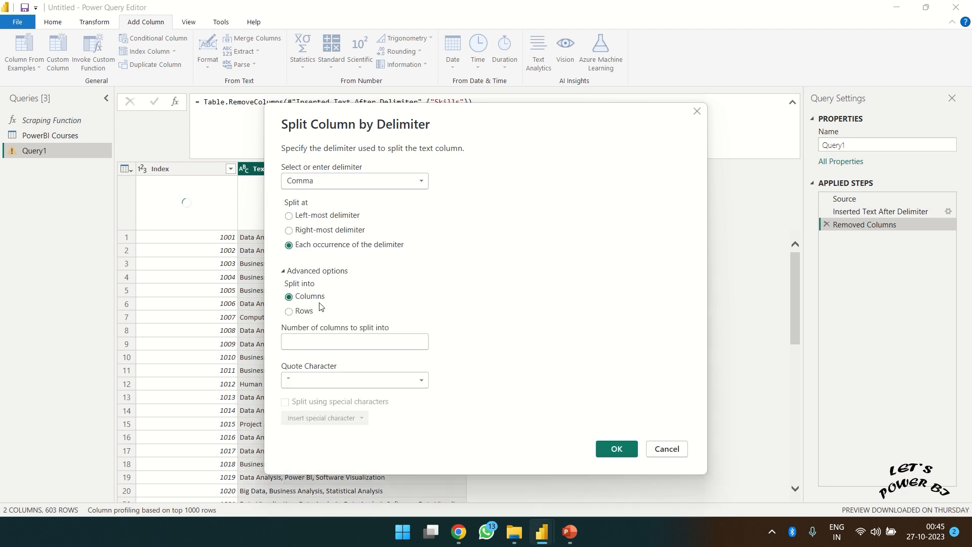
pyautogui.click(299, 313)
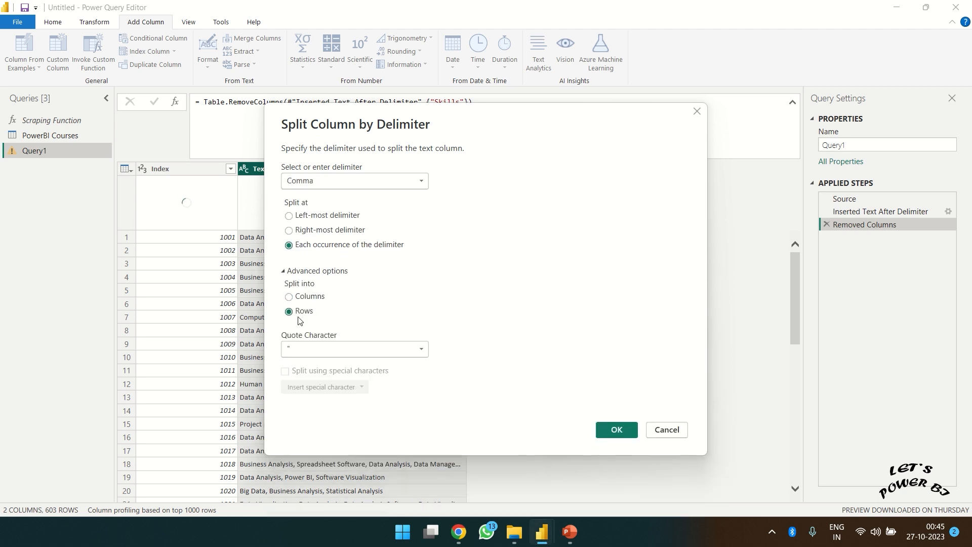
pyautogui.click(614, 430)
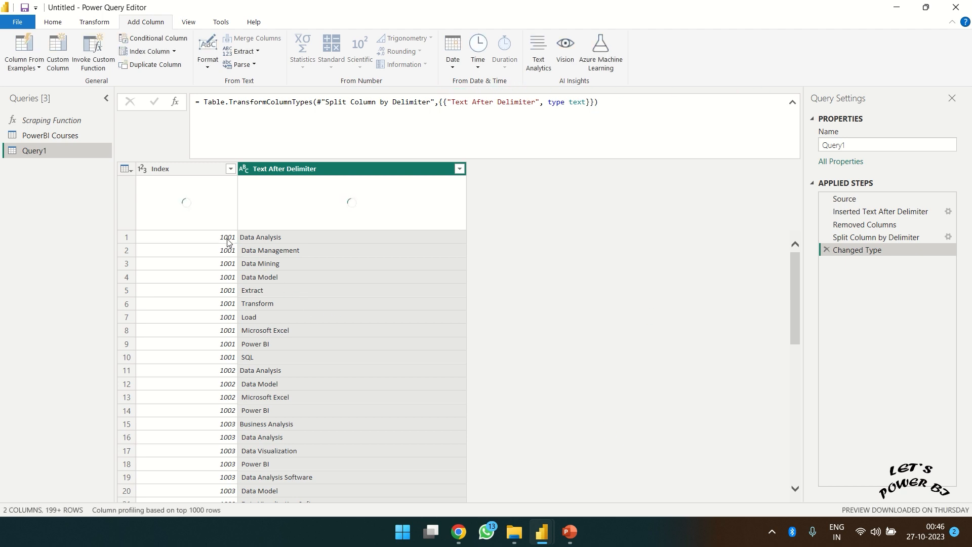
# - Trim the leading spaces from the Text After Delimiter skill values
pyautogui.click(260, 357)
pyautogui.click(255, 241)
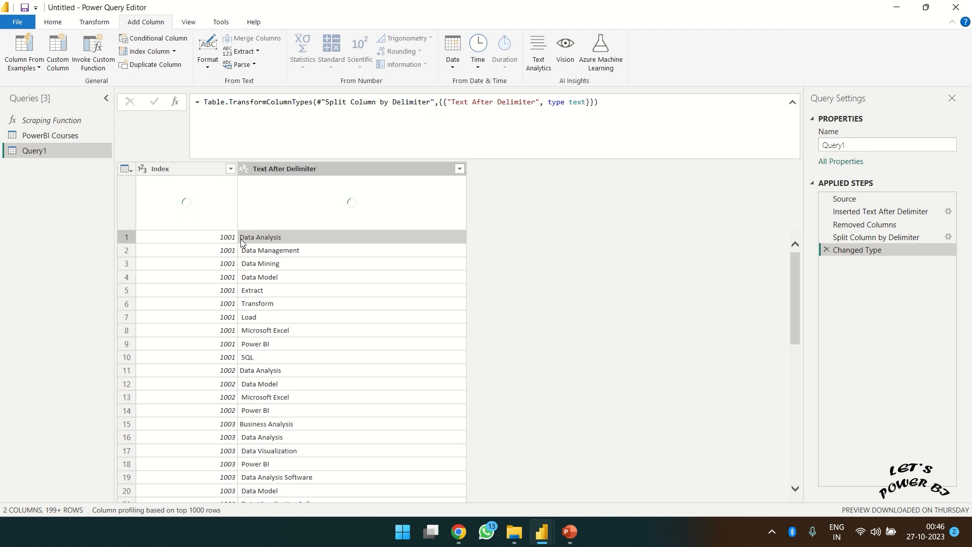
pyautogui.click(245, 251)
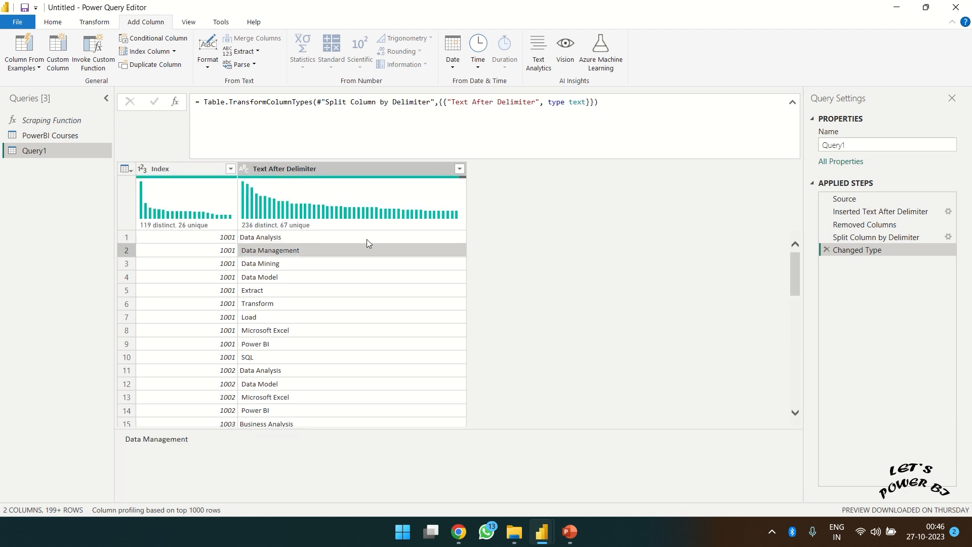
pyautogui.rightClick(308, 173)
pyautogui.moveTo(397, 299)
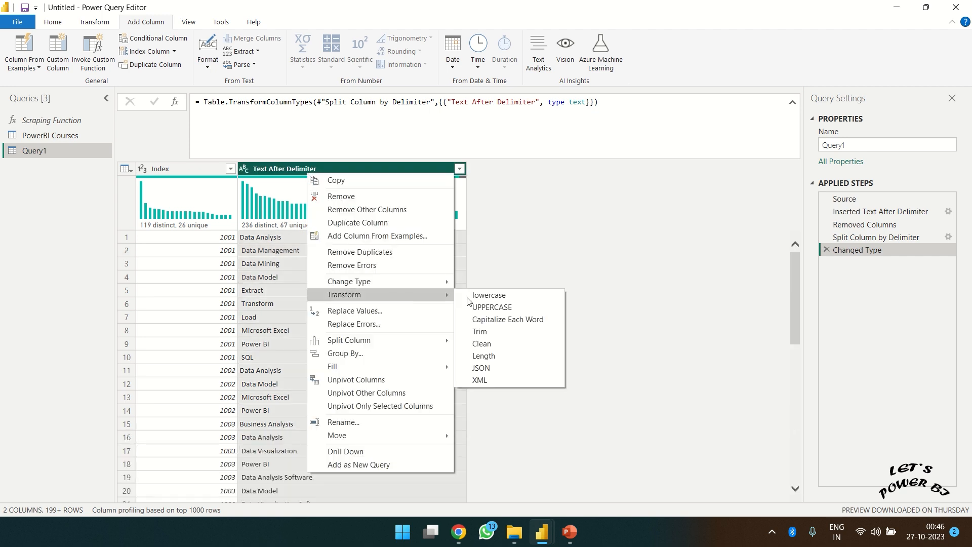
pyautogui.click(494, 332)
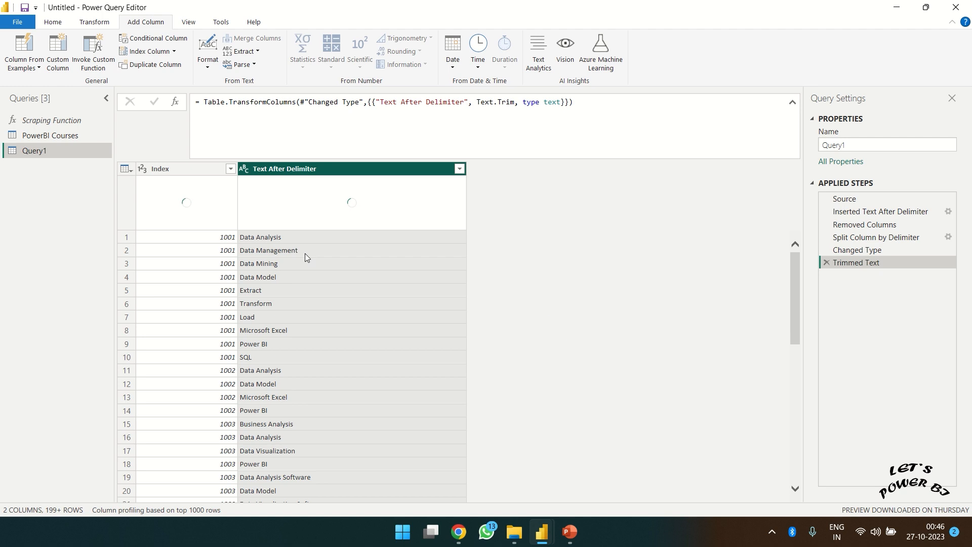
# - Rename Query1 to 'Skills'
pyautogui.doubleClick(884, 144)
pyautogui.write('Skil')
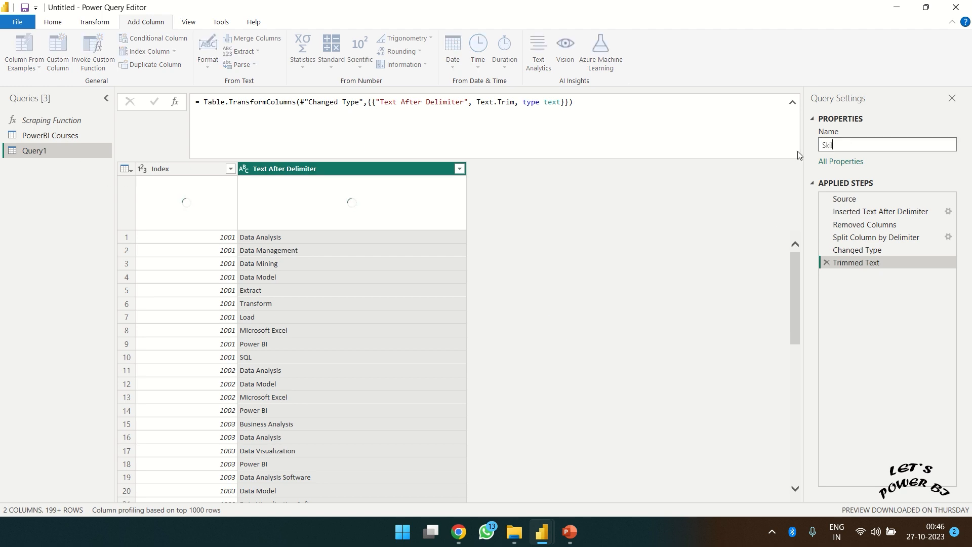
pyautogui.write('ls')
pyautogui.press('Return')
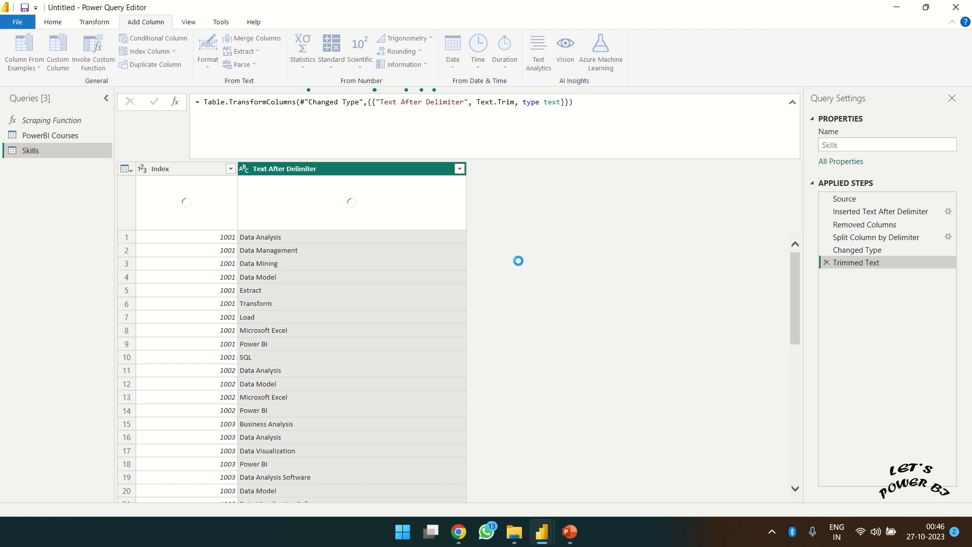
pyautogui.click(64, 140)
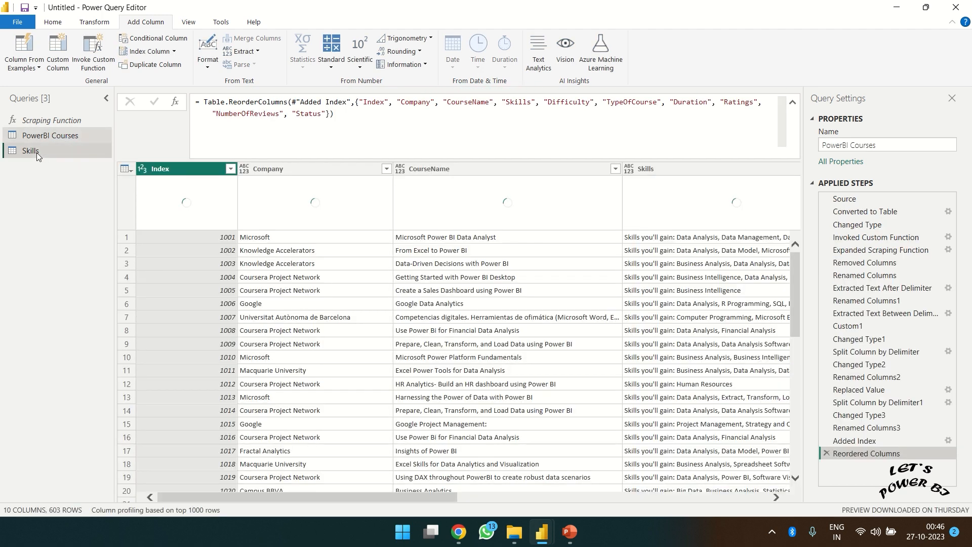
pyautogui.click(36, 152)
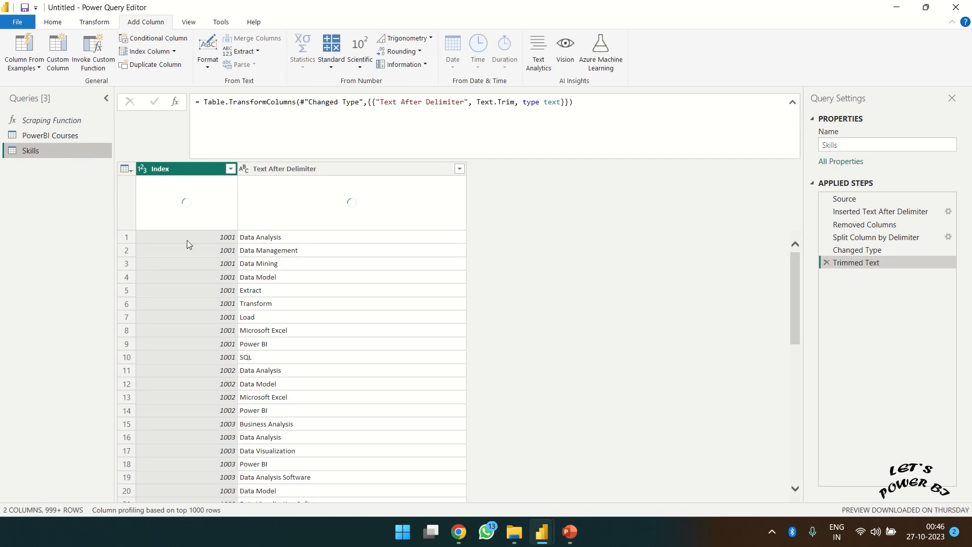
pyautogui.click(56, 135)
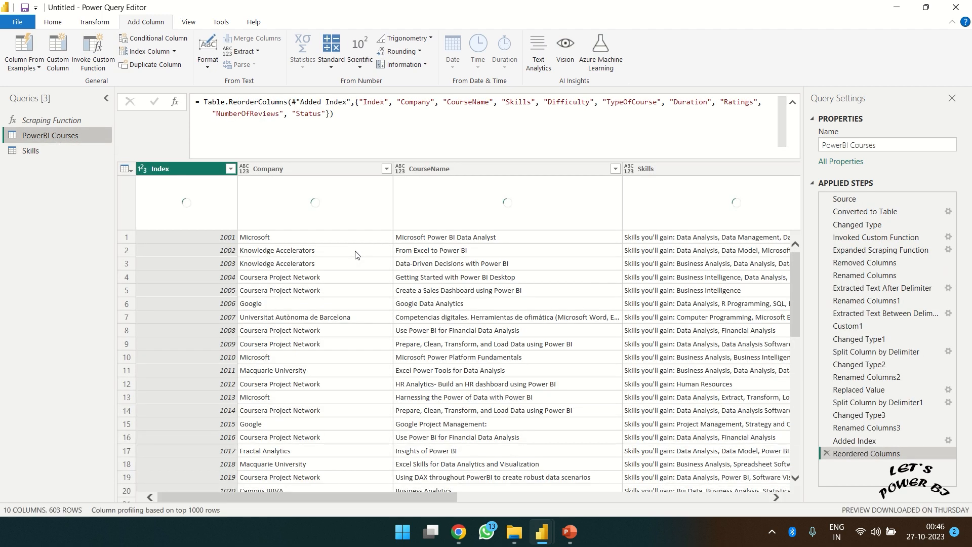
pyautogui.click(308, 169)
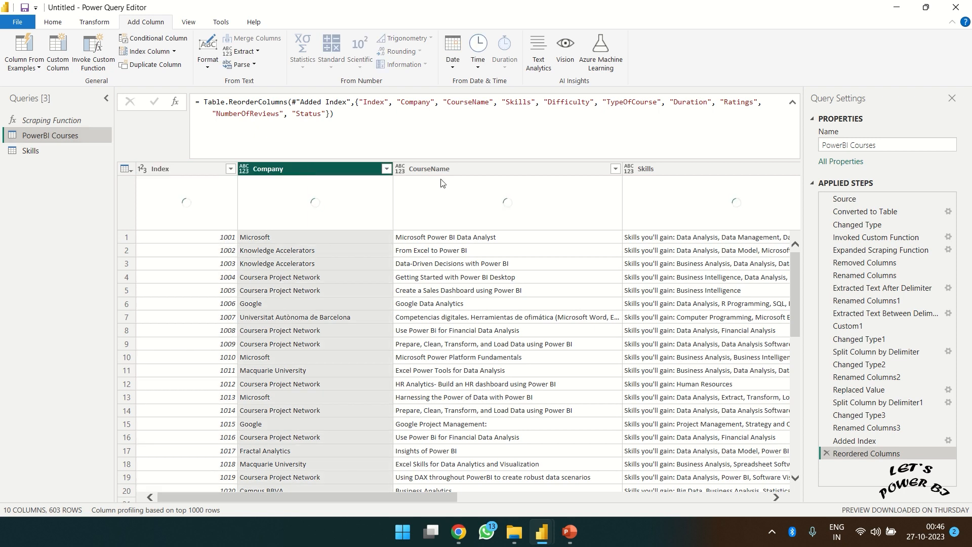
pyautogui.keyDown('ctrl'); pyautogui.click(468, 172); pyautogui.keyUp('ctrl')
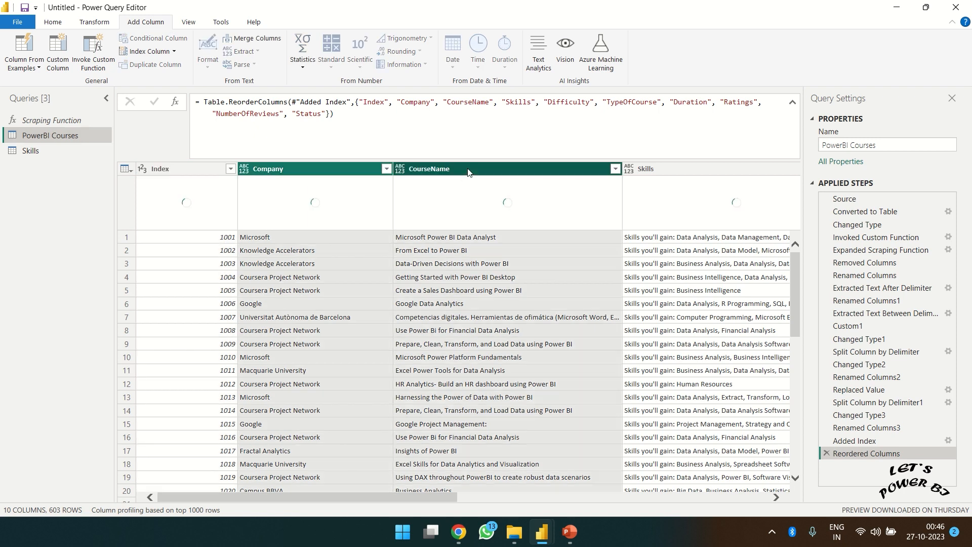
pyautogui.click(593, 497)
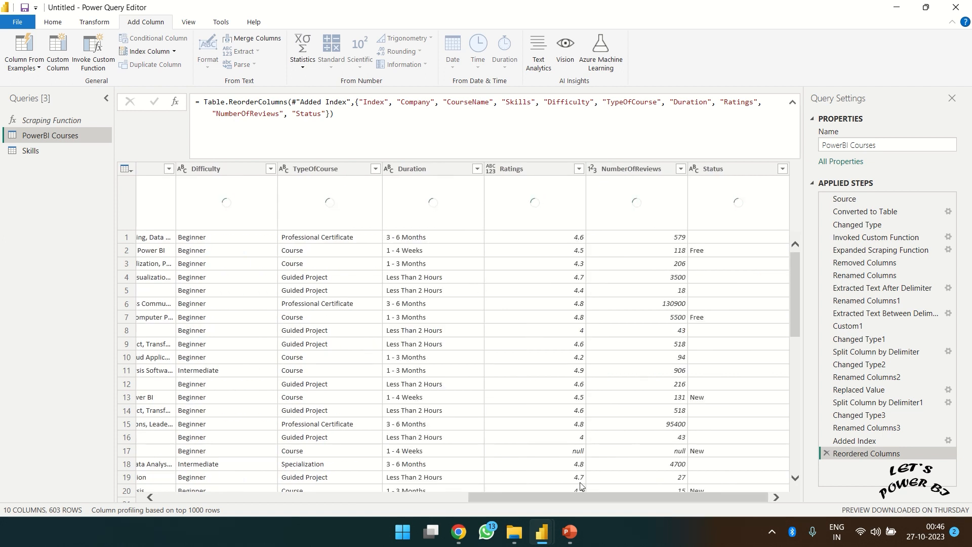
pyautogui.moveTo(587, 497); pyautogui.dragTo(207, 496)
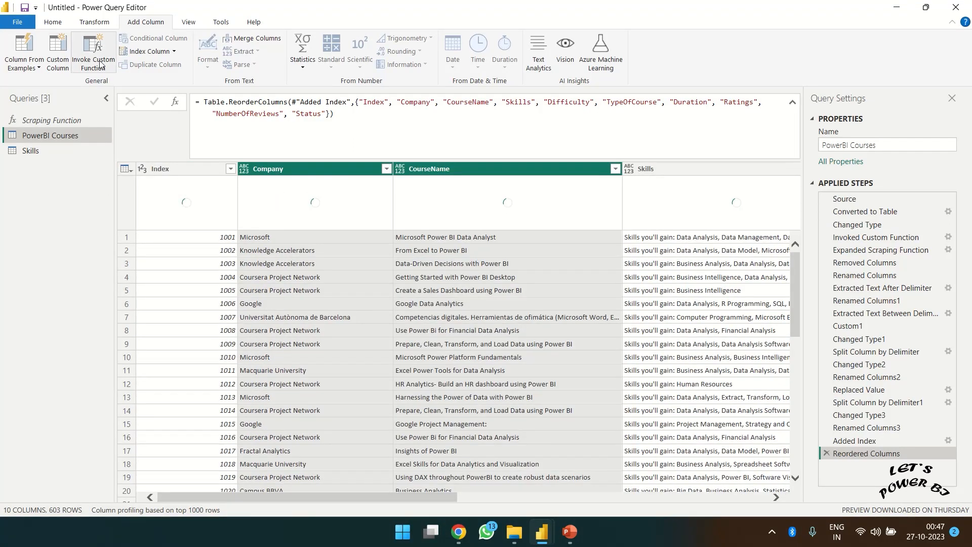
pyautogui.click(53, 23)
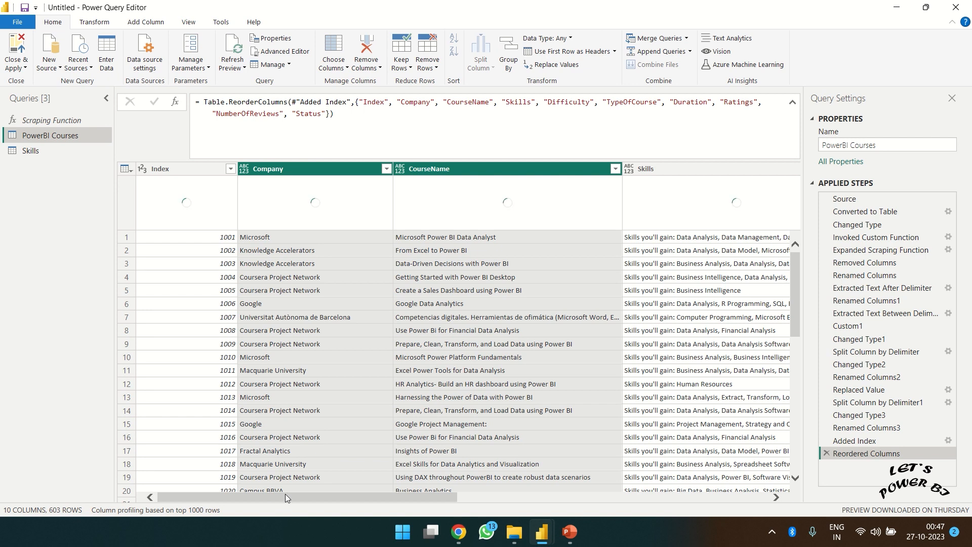
pyautogui.moveTo(280, 498); pyautogui.dragTo(521, 497)
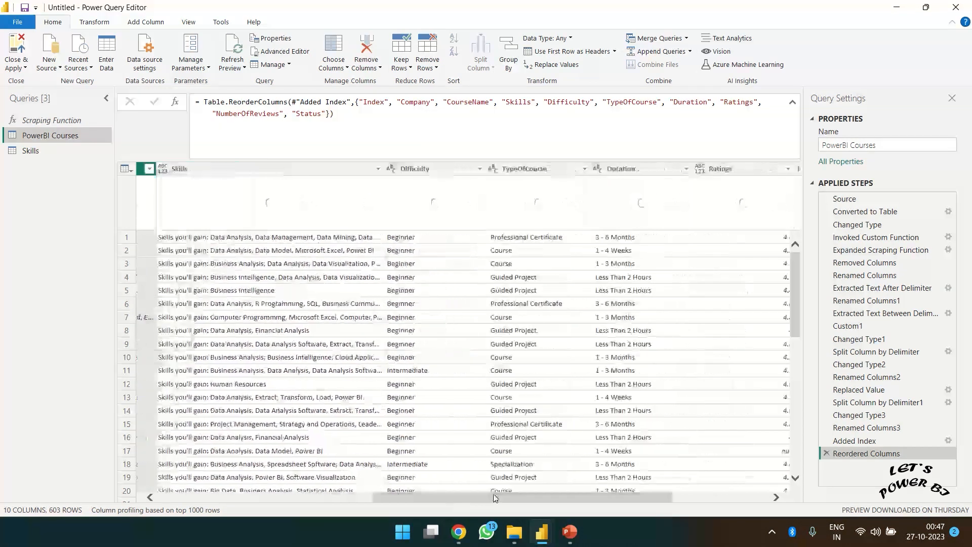
# - Trim surrounding spaces from the TypeOfCourse and Duration columns of PowerBI Courses
pyautogui.rightClick(514, 174)
pyautogui.moveTo(592, 294)
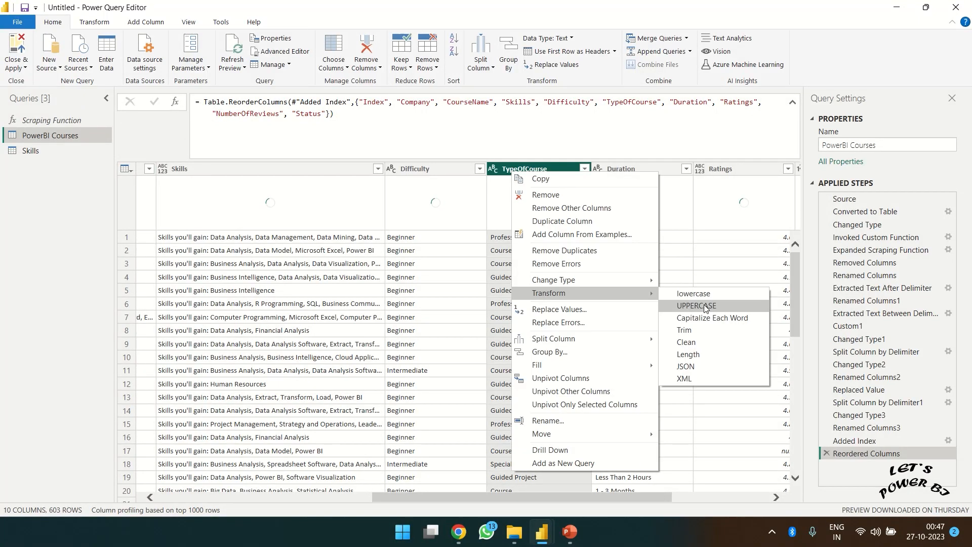
pyautogui.click(705, 336)
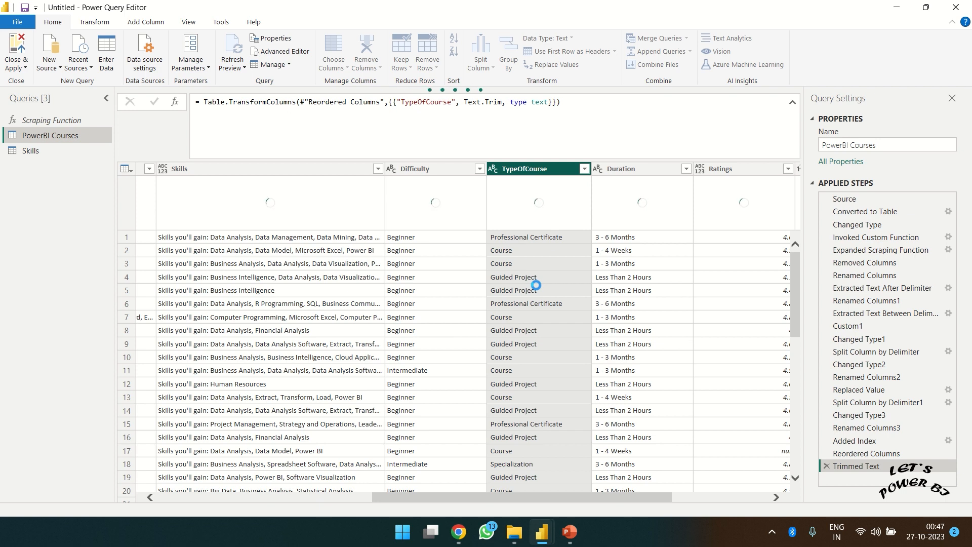
pyautogui.rightClick(630, 170)
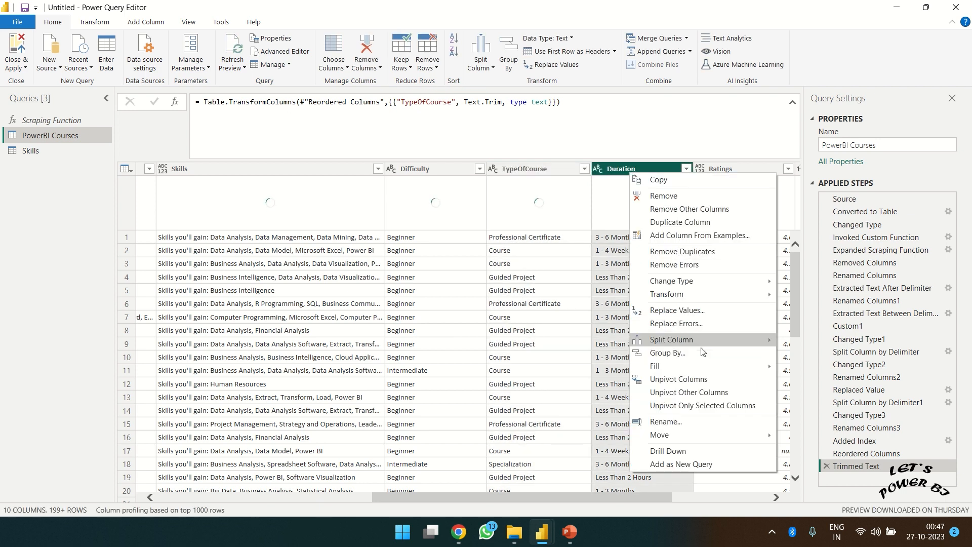
pyautogui.moveTo(712, 293)
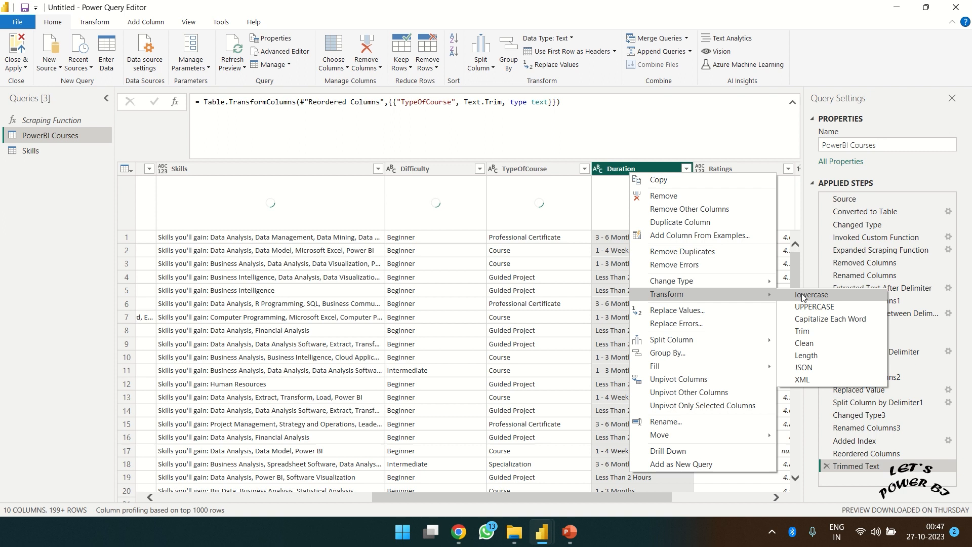
pyautogui.click(813, 331)
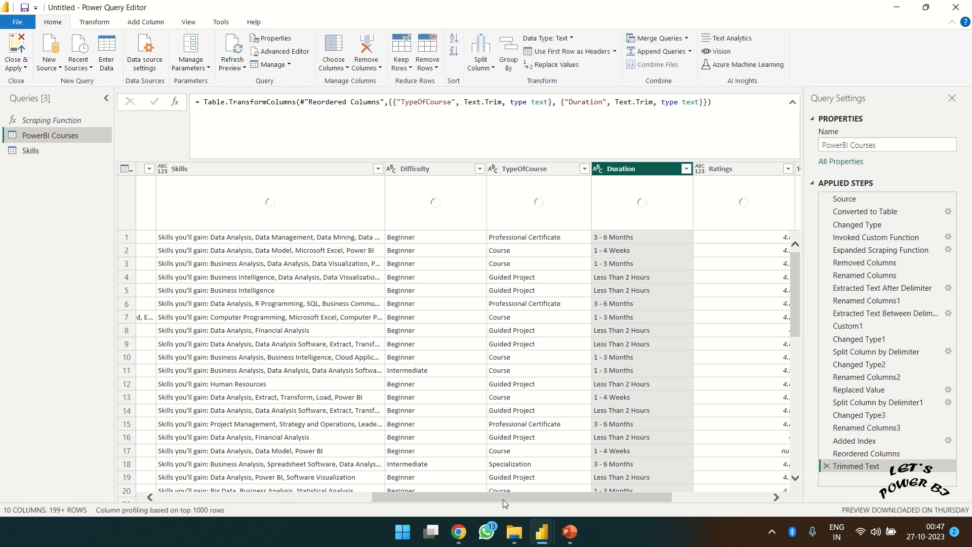
pyautogui.moveTo(491, 498); pyautogui.dragTo(208, 540)
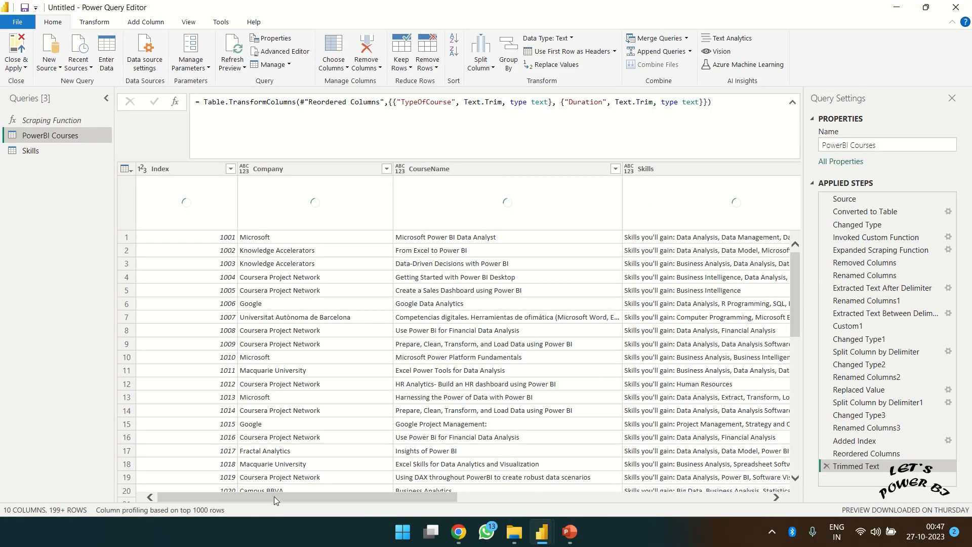
pyautogui.moveTo(275, 496); pyautogui.dragTo(171, 500)
# - Apply the query changes and return to the Power BI Desktop report window
pyautogui.press('super+d')
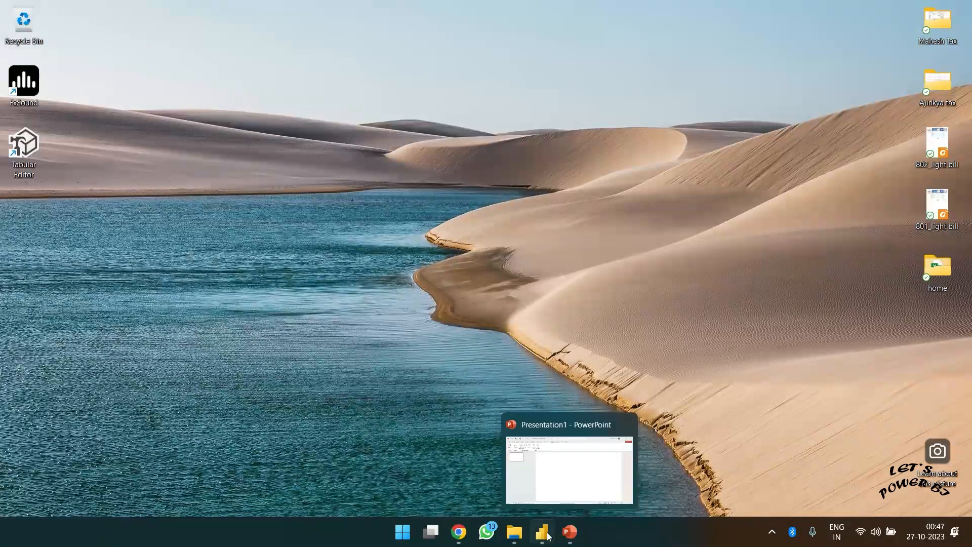
pyautogui.moveTo(546, 533)
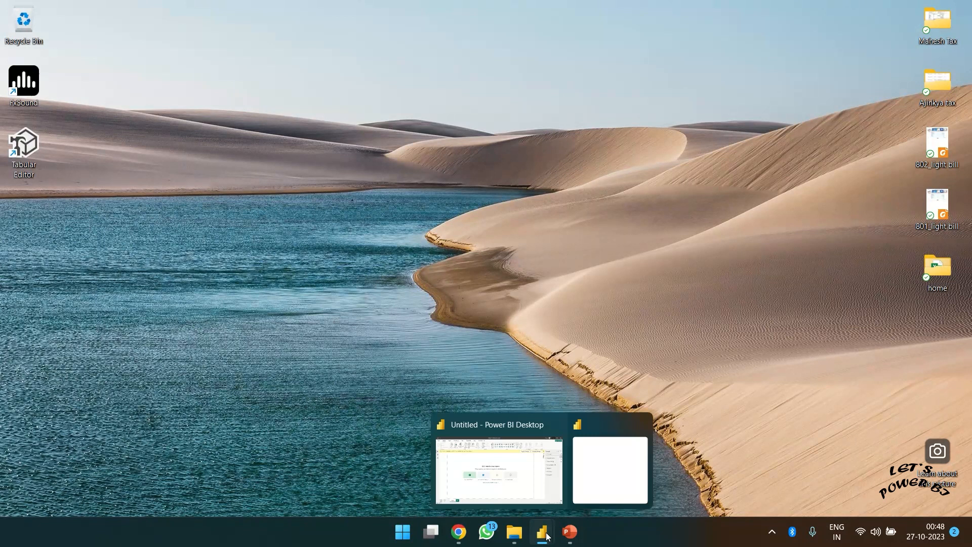
pyautogui.click(514, 479)
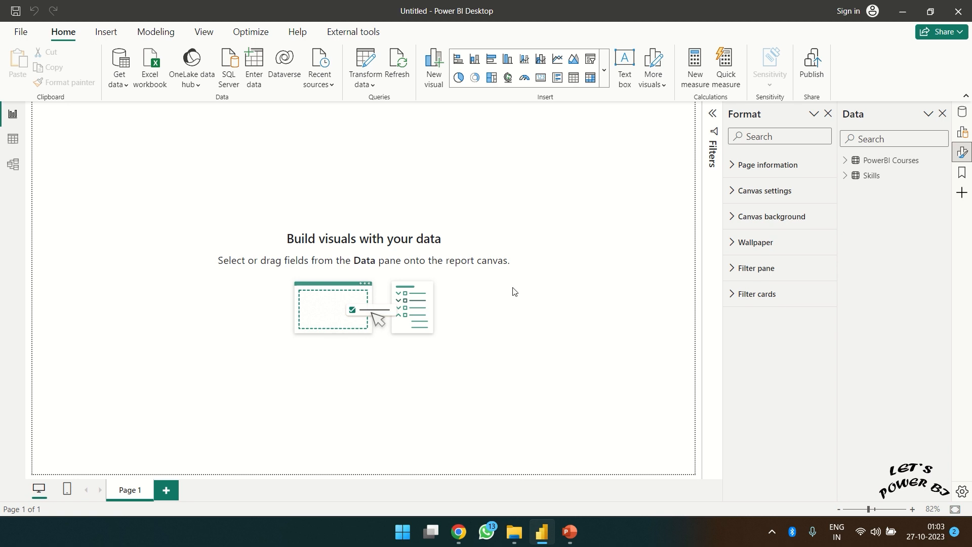
# - In Model view, verify Skills links many-to-one to PowerBI Courses on Index, then return to Report view
pyautogui.click(13, 167)
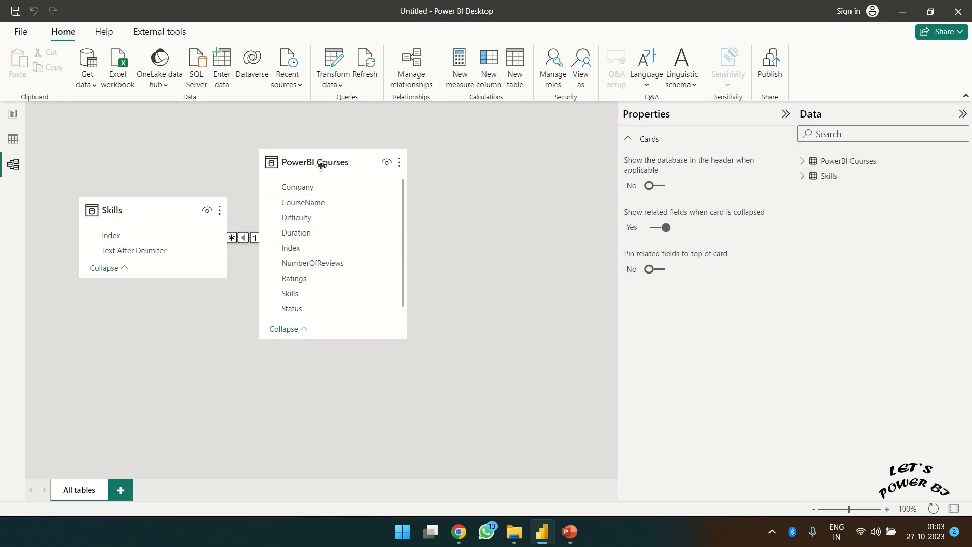
pyautogui.moveTo(302, 163); pyautogui.dragTo(419, 164)
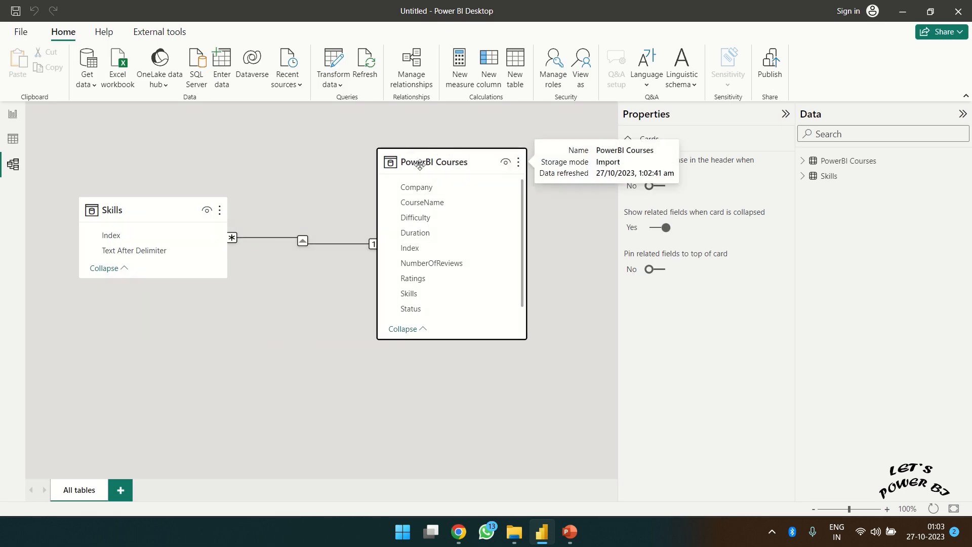
pyautogui.click(327, 243)
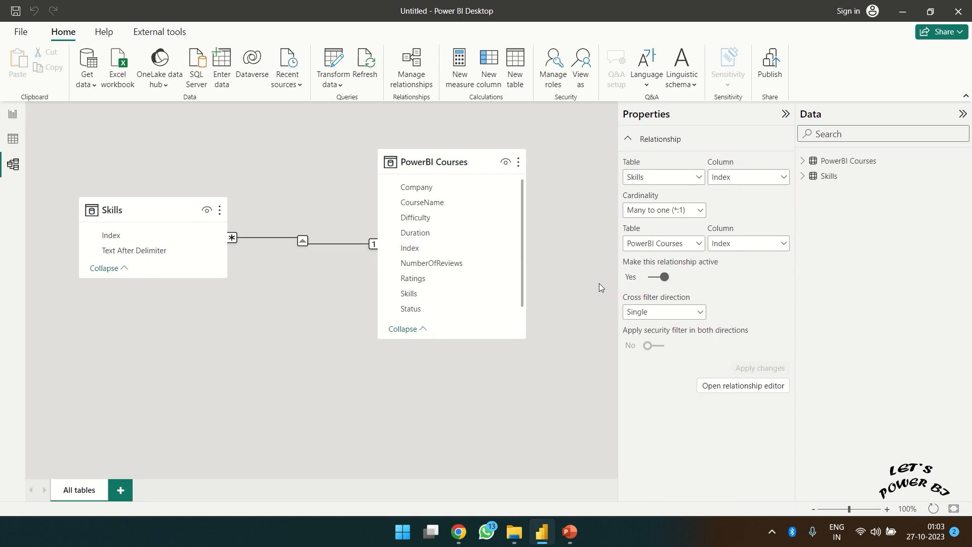
pyautogui.click(16, 119)
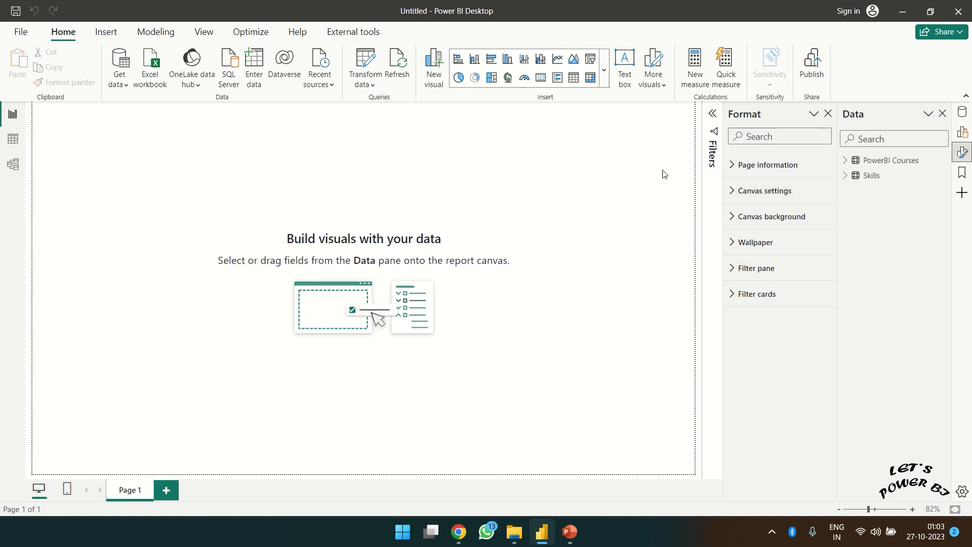
# - Place an enlarged table of PowerBI Courses CourseName in the lower-left, then insert an empty slicer
pyautogui.click(574, 79)
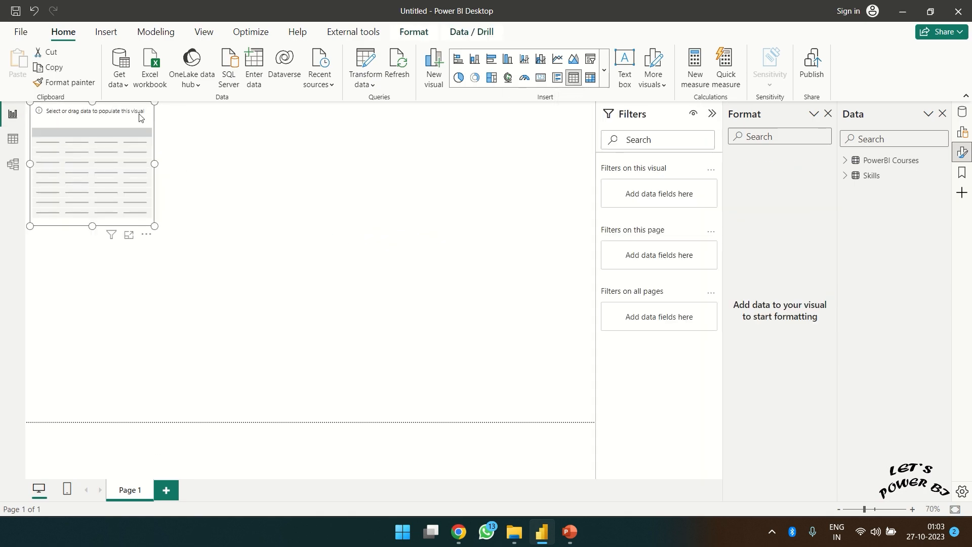
pyautogui.moveTo(122, 113); pyautogui.dragTo(123, 246)
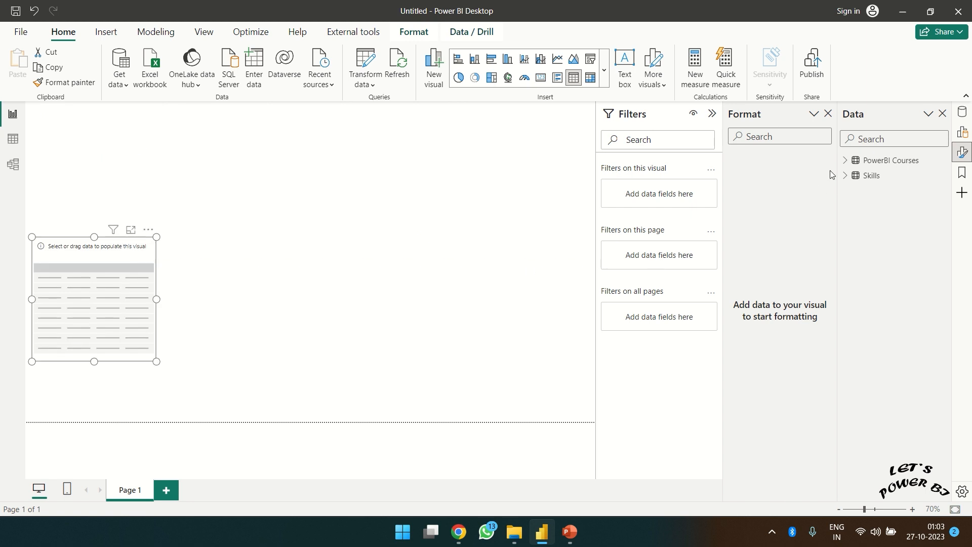
pyautogui.click(847, 161)
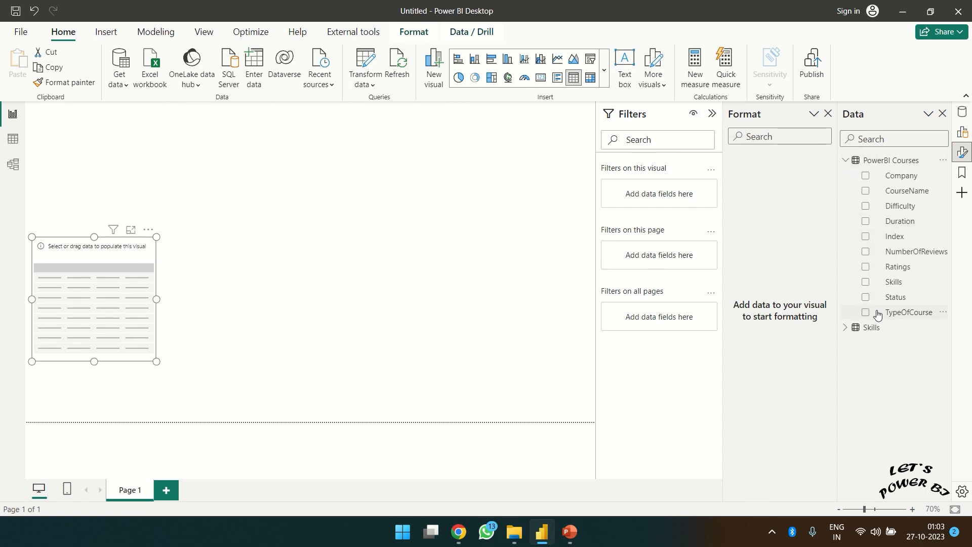
pyautogui.click(866, 193)
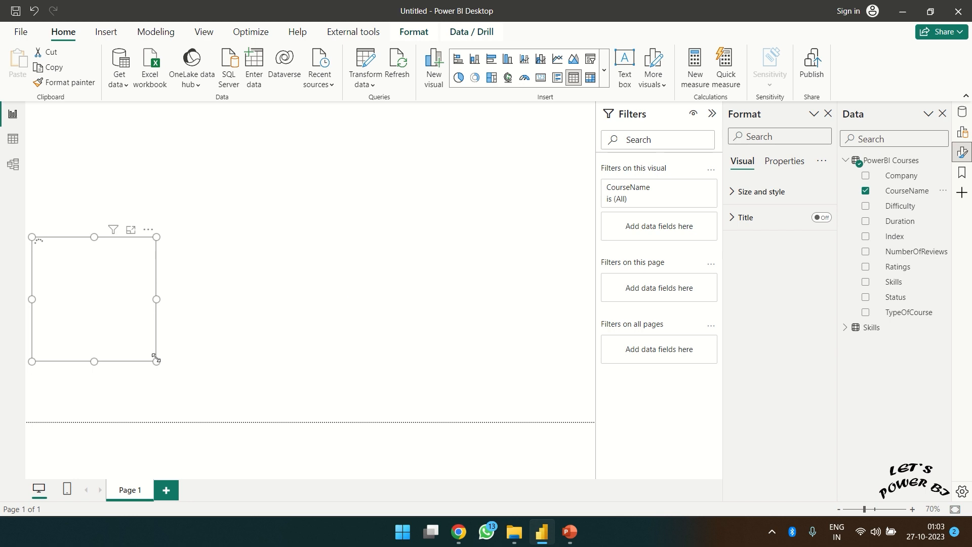
pyautogui.moveTo(156, 359); pyautogui.dragTo(326, 420)
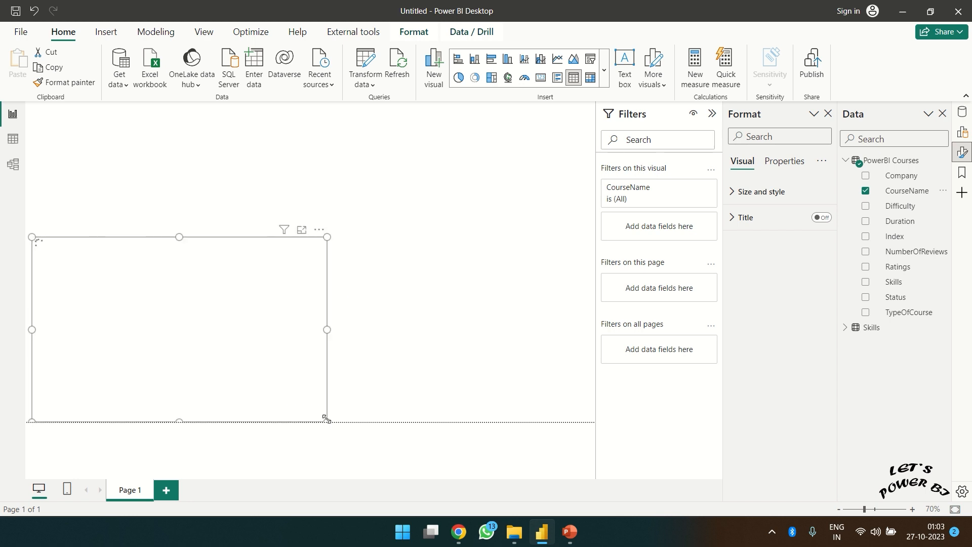
pyautogui.click(461, 307)
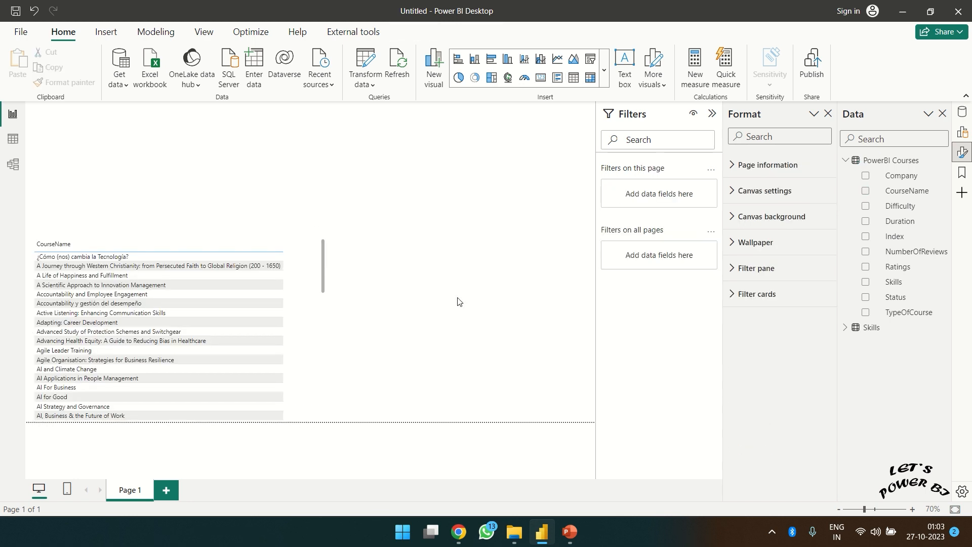
pyautogui.click(591, 59)
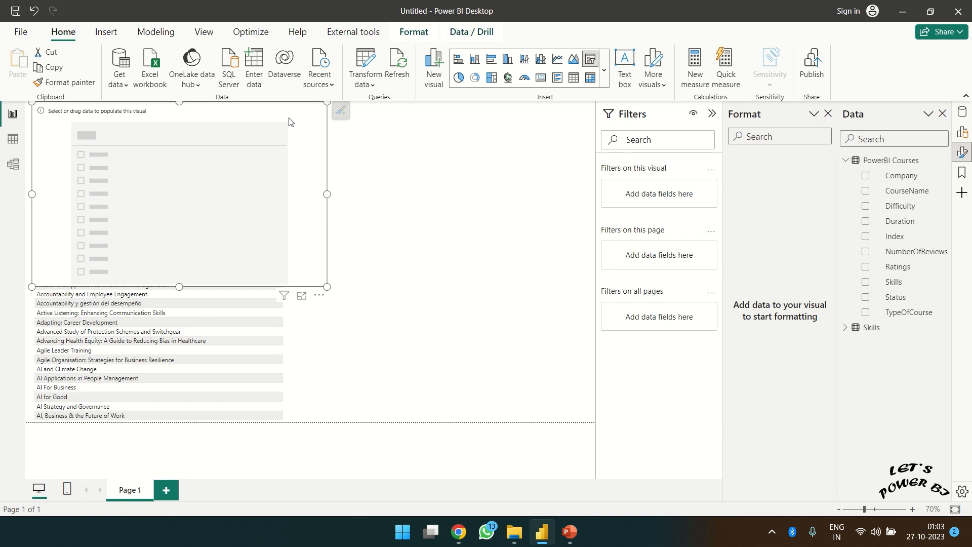
# - Move and shrink the new slicer into the top-right area and fill it with Skills Text After Delimiter
pyautogui.moveTo(290, 121); pyautogui.dragTo(559, 122)
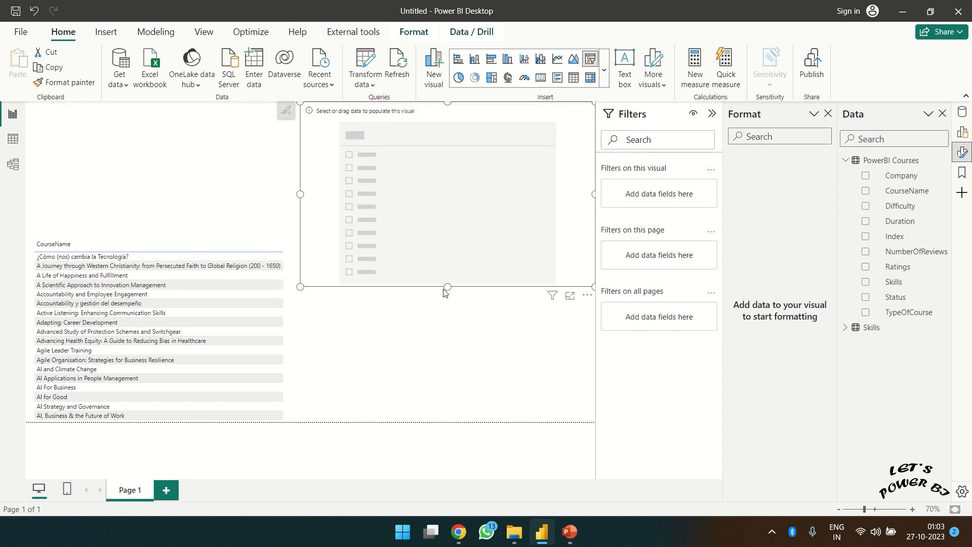
pyautogui.moveTo(300, 286); pyautogui.dragTo(454, 173)
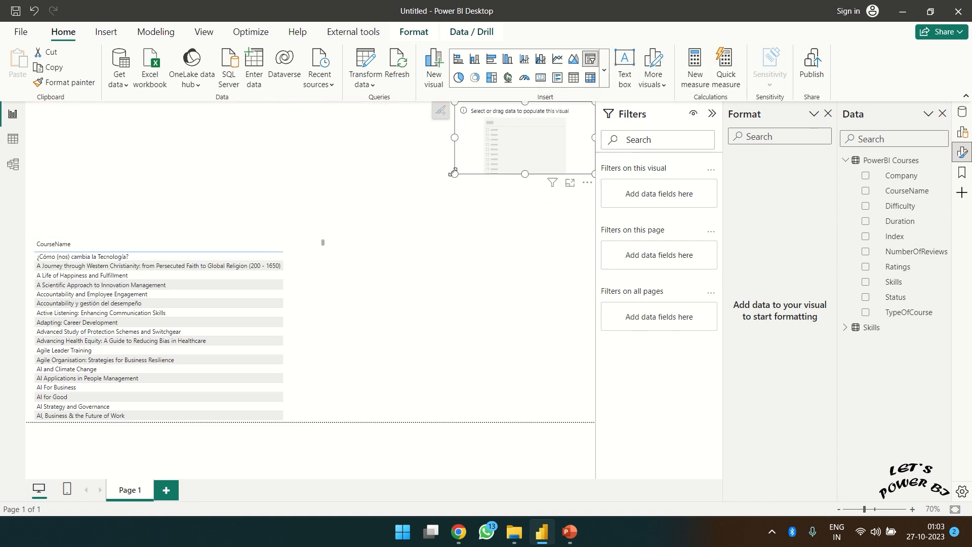
pyautogui.click(846, 328)
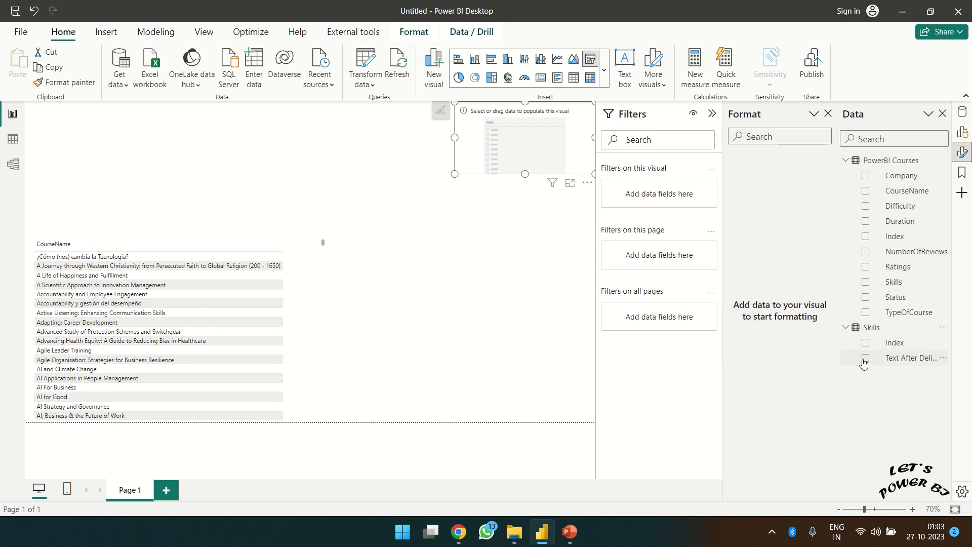
pyautogui.click(864, 359)
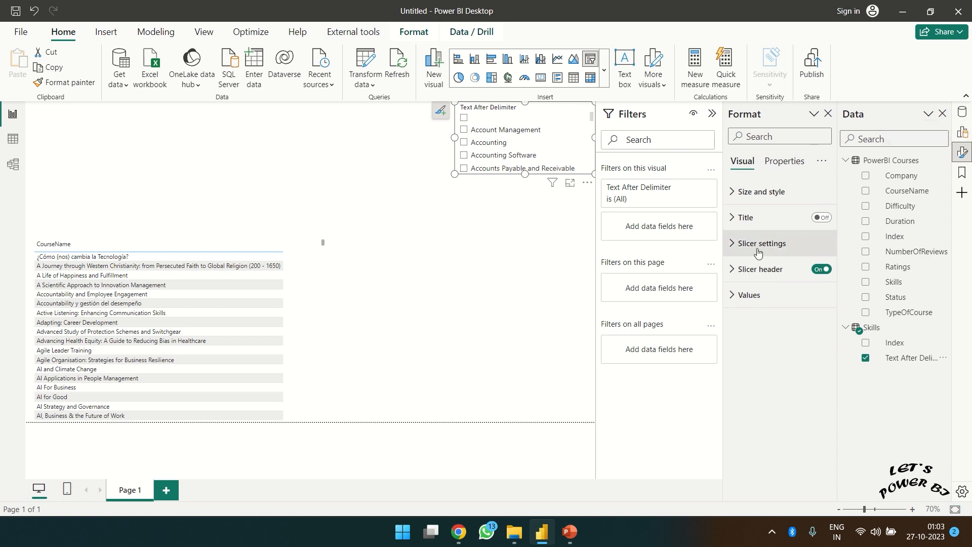
# - Change the skill slicer's style to Dropdown and check its values
pyautogui.click(734, 247)
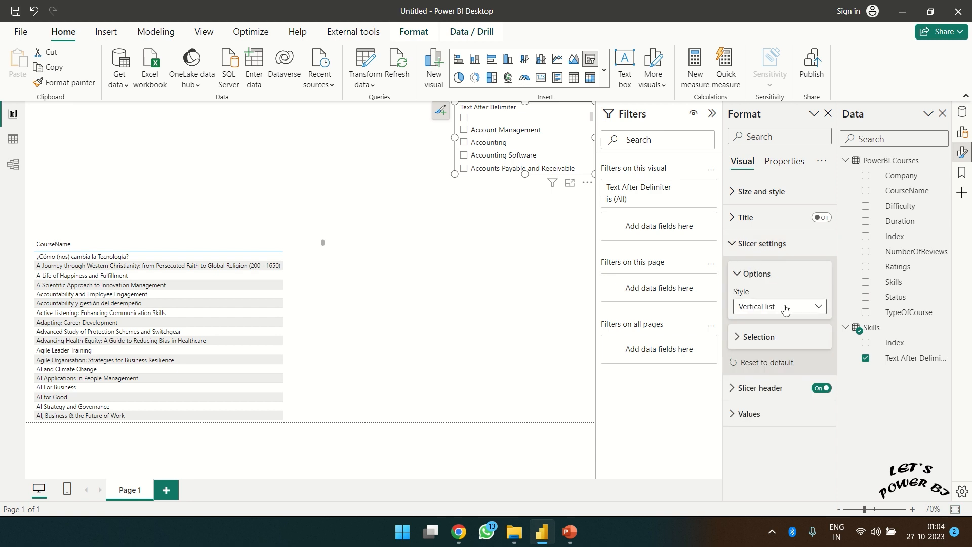
pyautogui.click(784, 306)
pyautogui.click(764, 353)
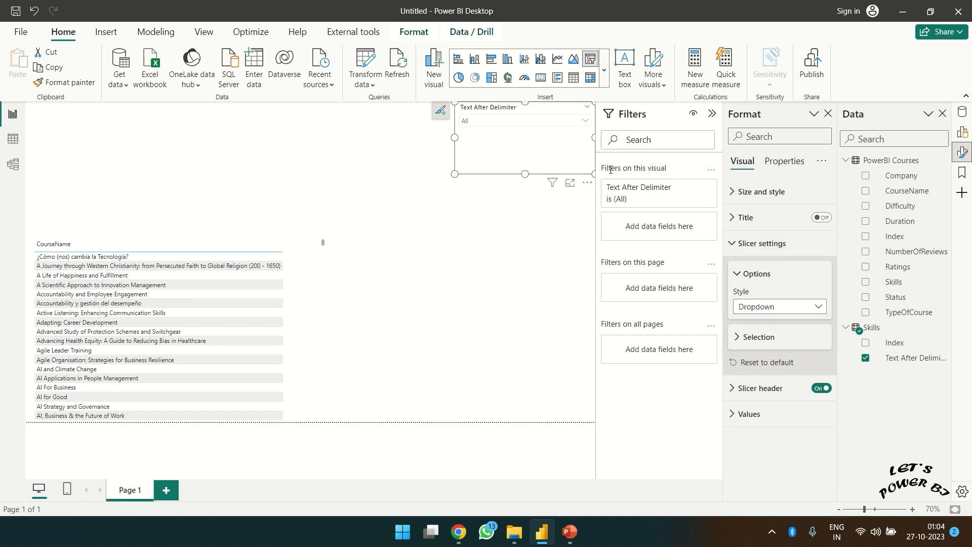
pyautogui.click(580, 123)
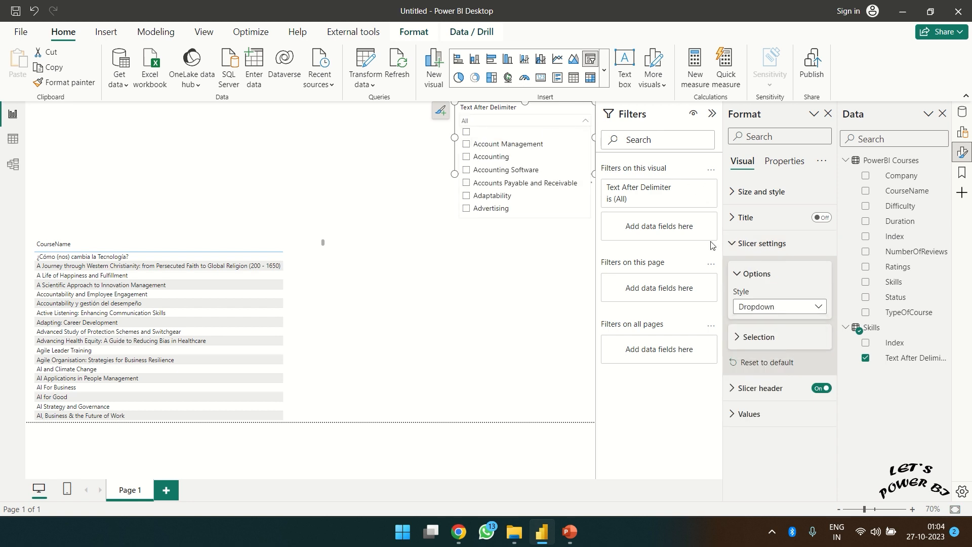
pyautogui.click(556, 112)
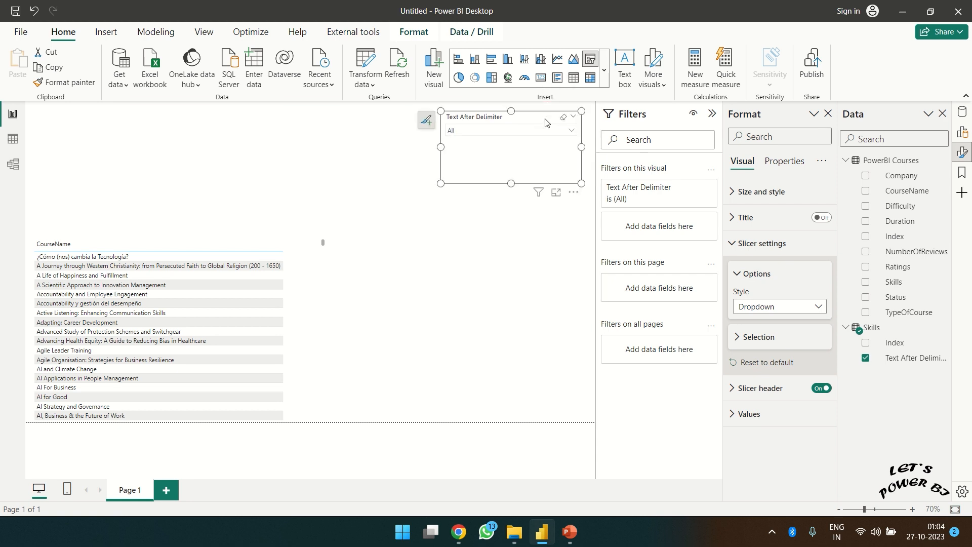
# - Enable search in the skill slicer, search 'power' and select Power BI
pyautogui.click(574, 193)
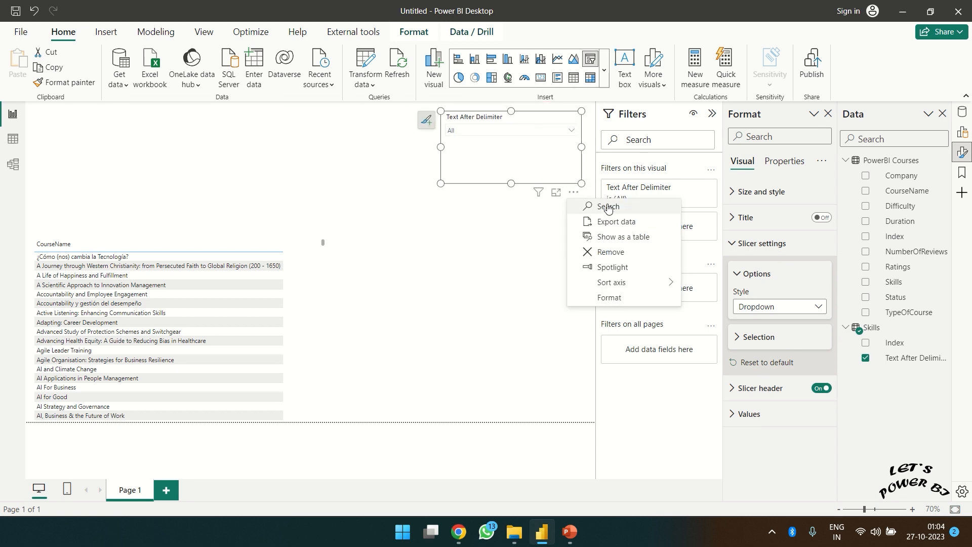
pyautogui.click(582, 206)
pyautogui.click(560, 133)
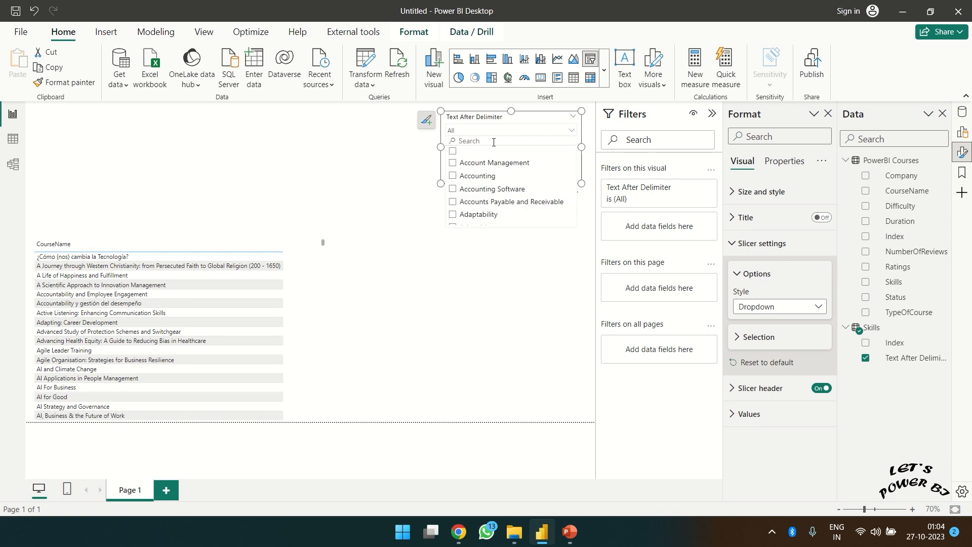
pyautogui.click(494, 142)
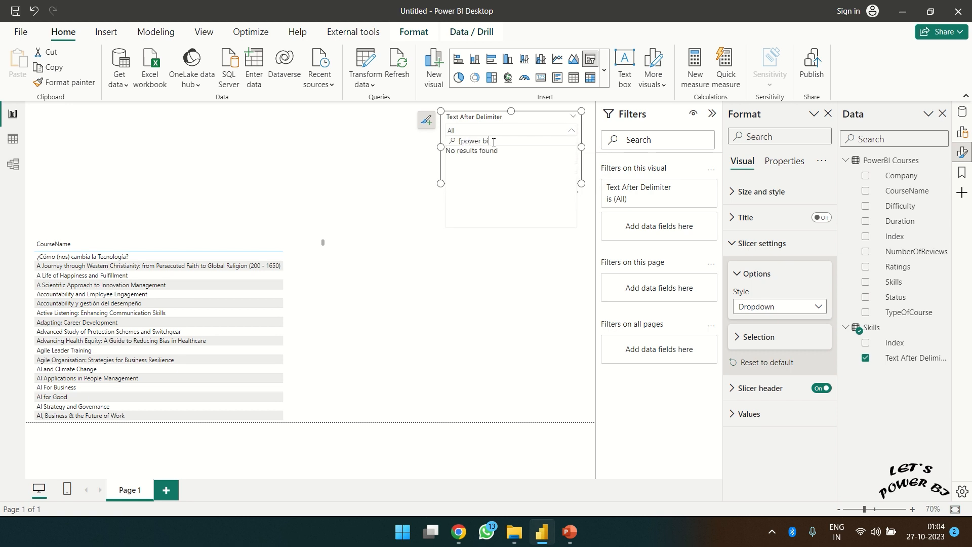
pyautogui.press('BackSpace')
pyautogui.press('BackSpace')
pyautogui.press('BackSpace')
pyautogui.press('BackSpace')
pyautogui.press('BackSpace')
pyautogui.press('BackSpace')
pyautogui.write('power')
pyautogui.click(454, 154)
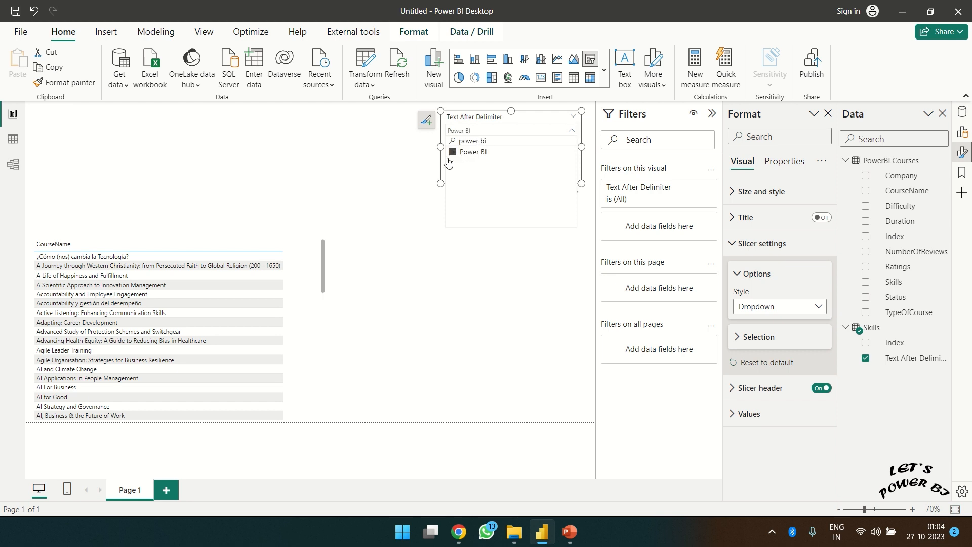
pyautogui.click(455, 270)
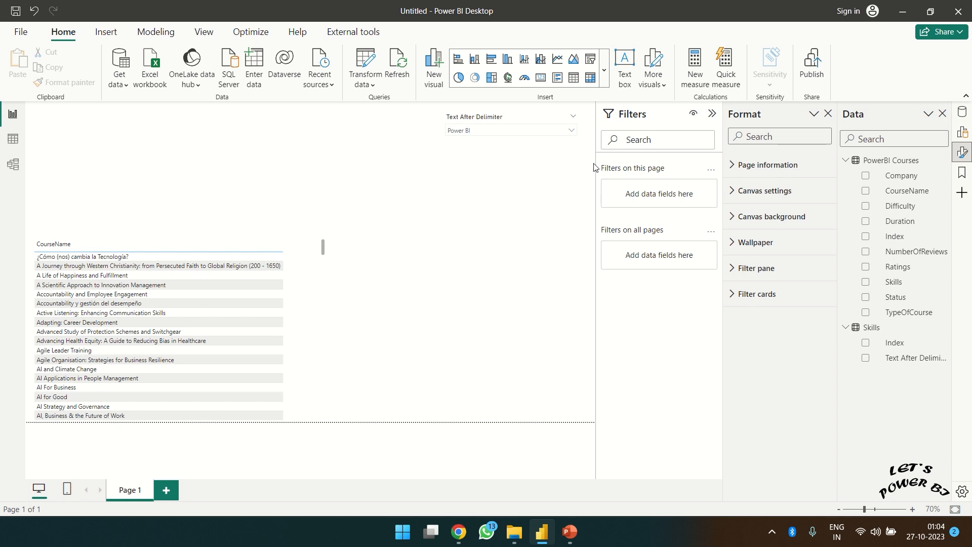
# - Add a Ratings slicer and select 4.9 to filter the CourseName table
pyautogui.click(590, 61)
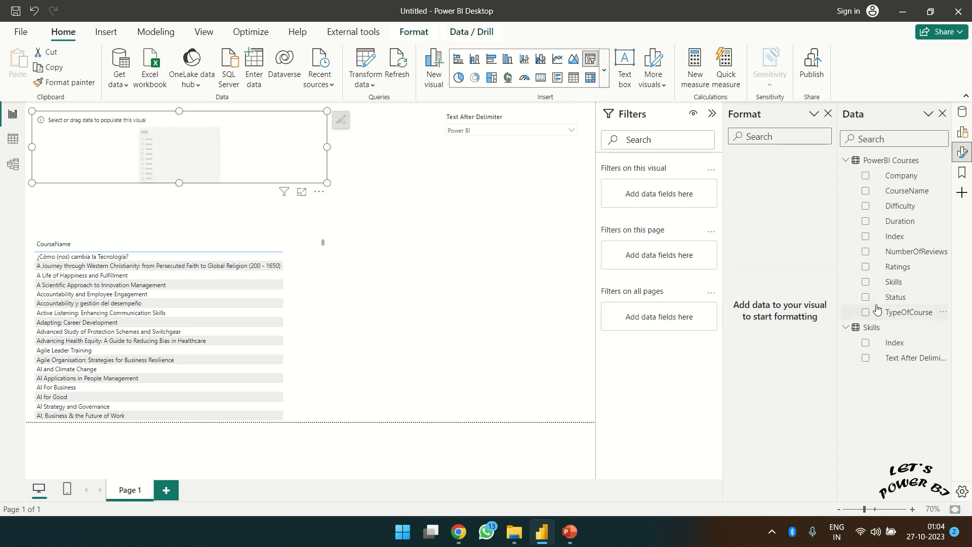
pyautogui.click(866, 269)
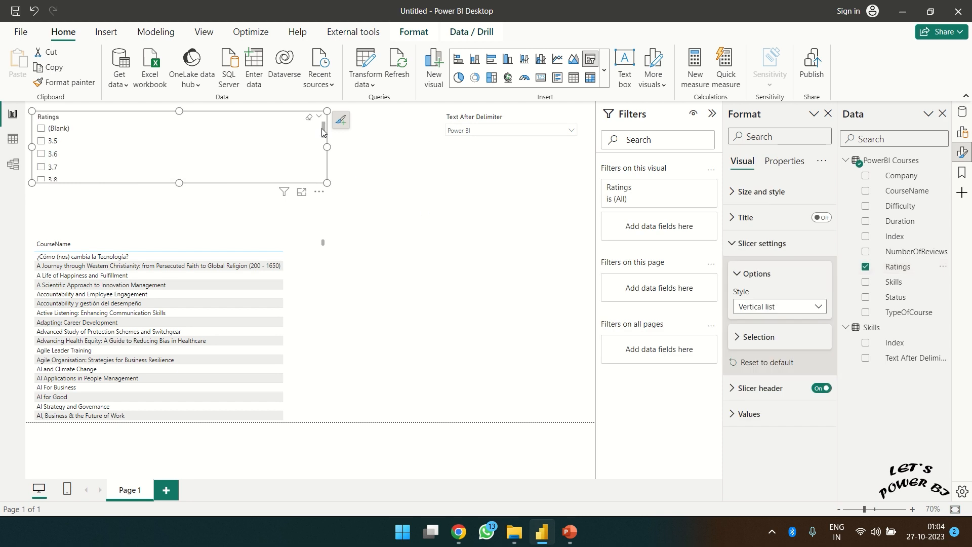
pyautogui.moveTo(324, 130); pyautogui.dragTo(325, 169)
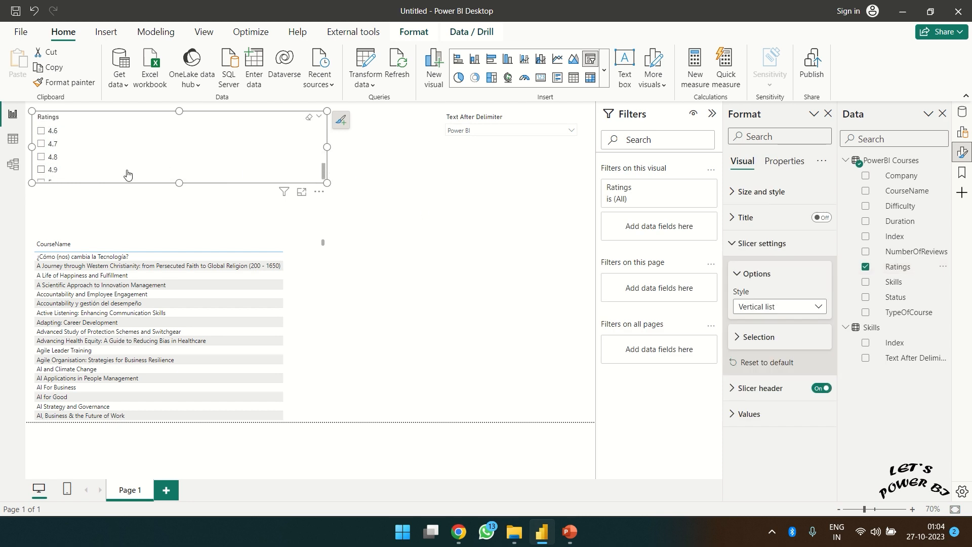
pyautogui.click(44, 171)
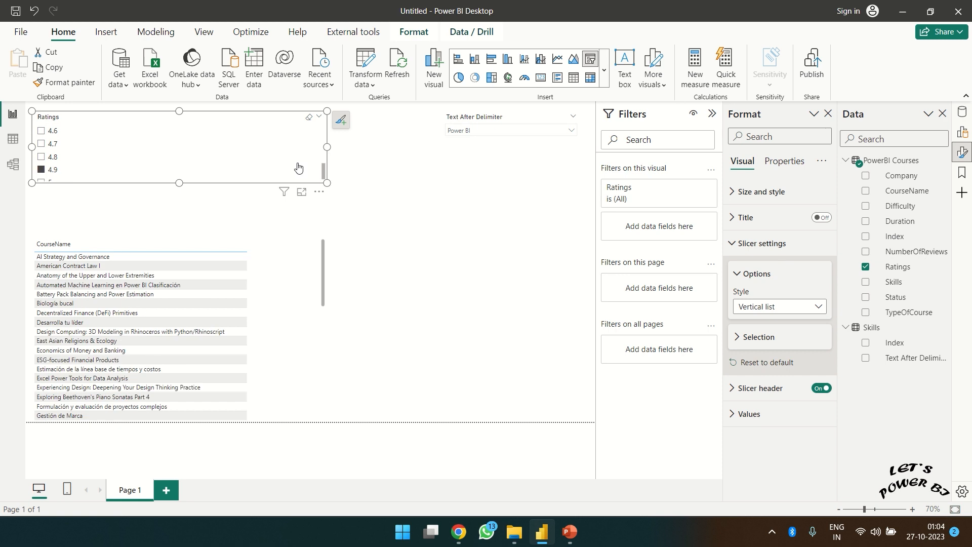
pyautogui.click(508, 236)
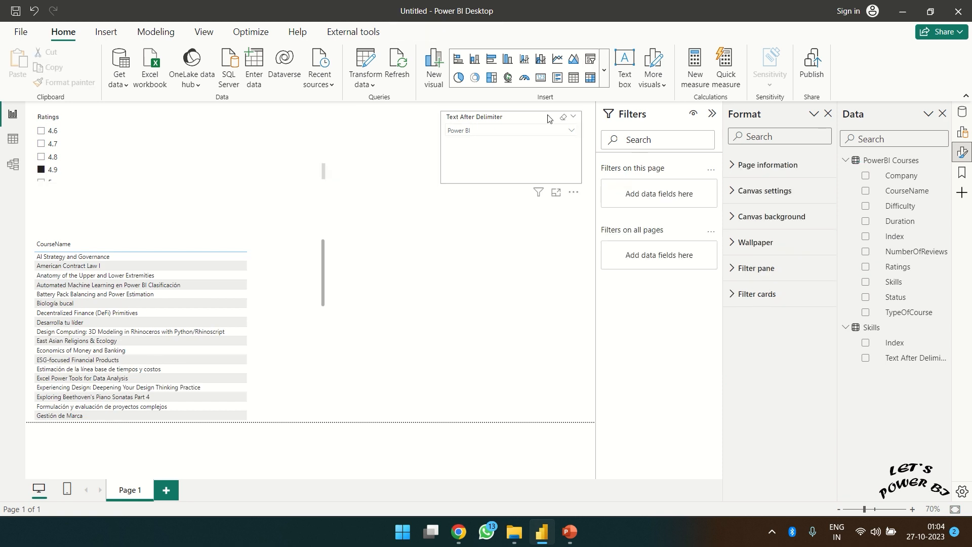
# - Place a narrowed Duration slicer beside the course table, filtered to Less Than 2 Hours
pyautogui.click(591, 61)
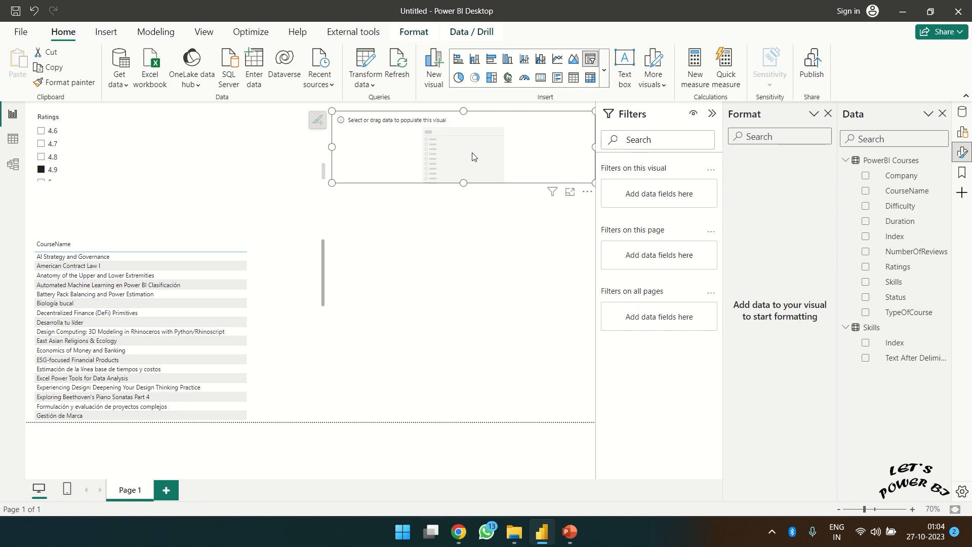
pyautogui.moveTo(451, 132); pyautogui.dragTo(478, 273)
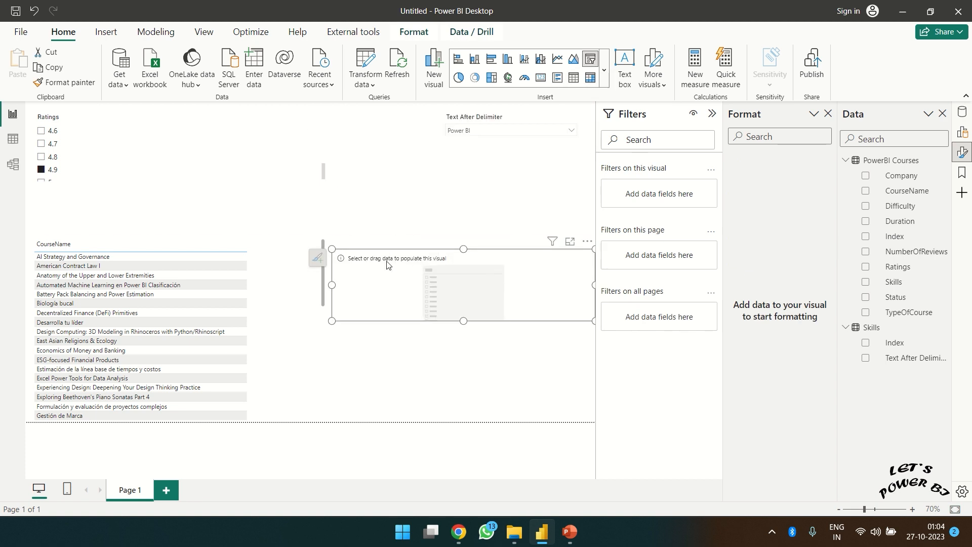
pyautogui.moveTo(331, 320); pyautogui.dragTo(452, 325)
pyautogui.click(866, 223)
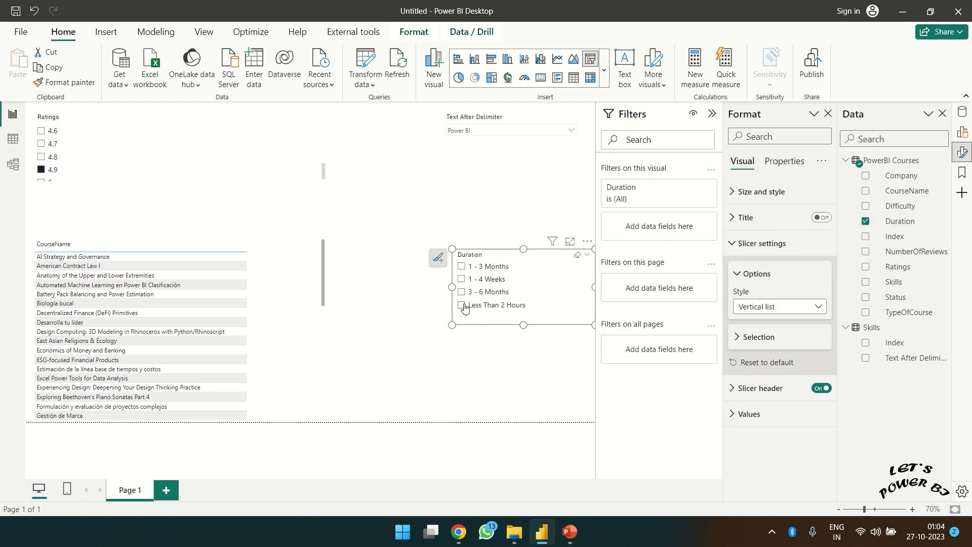
pyautogui.click(461, 305)
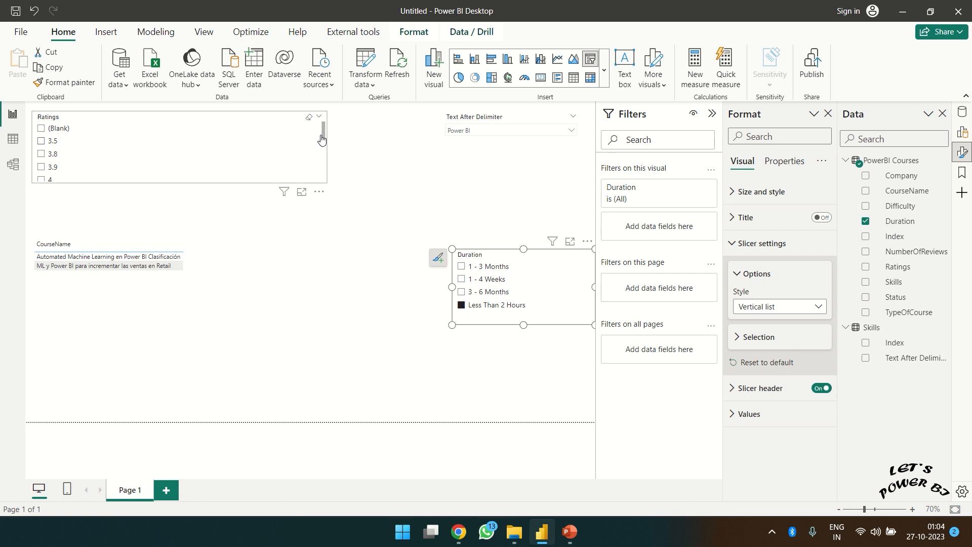
pyautogui.moveTo(324, 134); pyautogui.dragTo(328, 193)
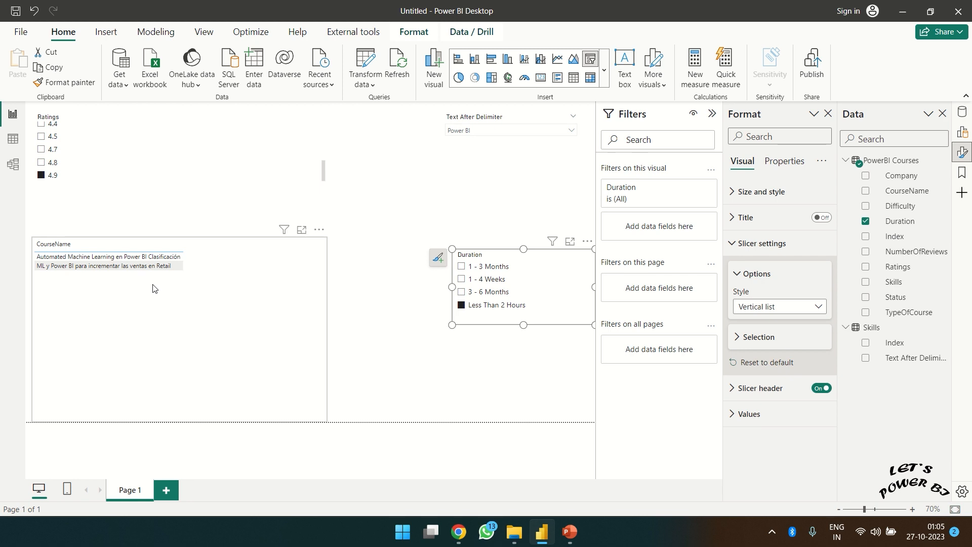
pyautogui.click(362, 308)
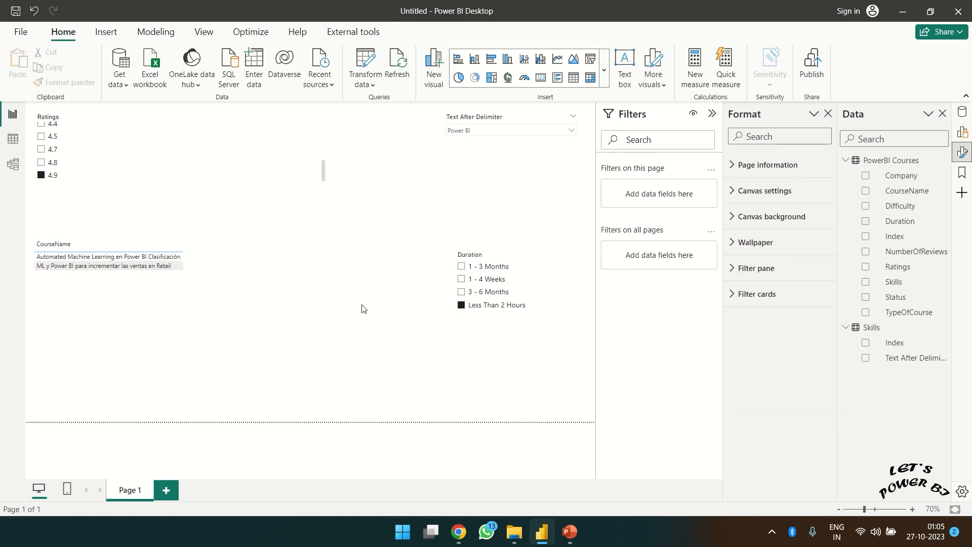